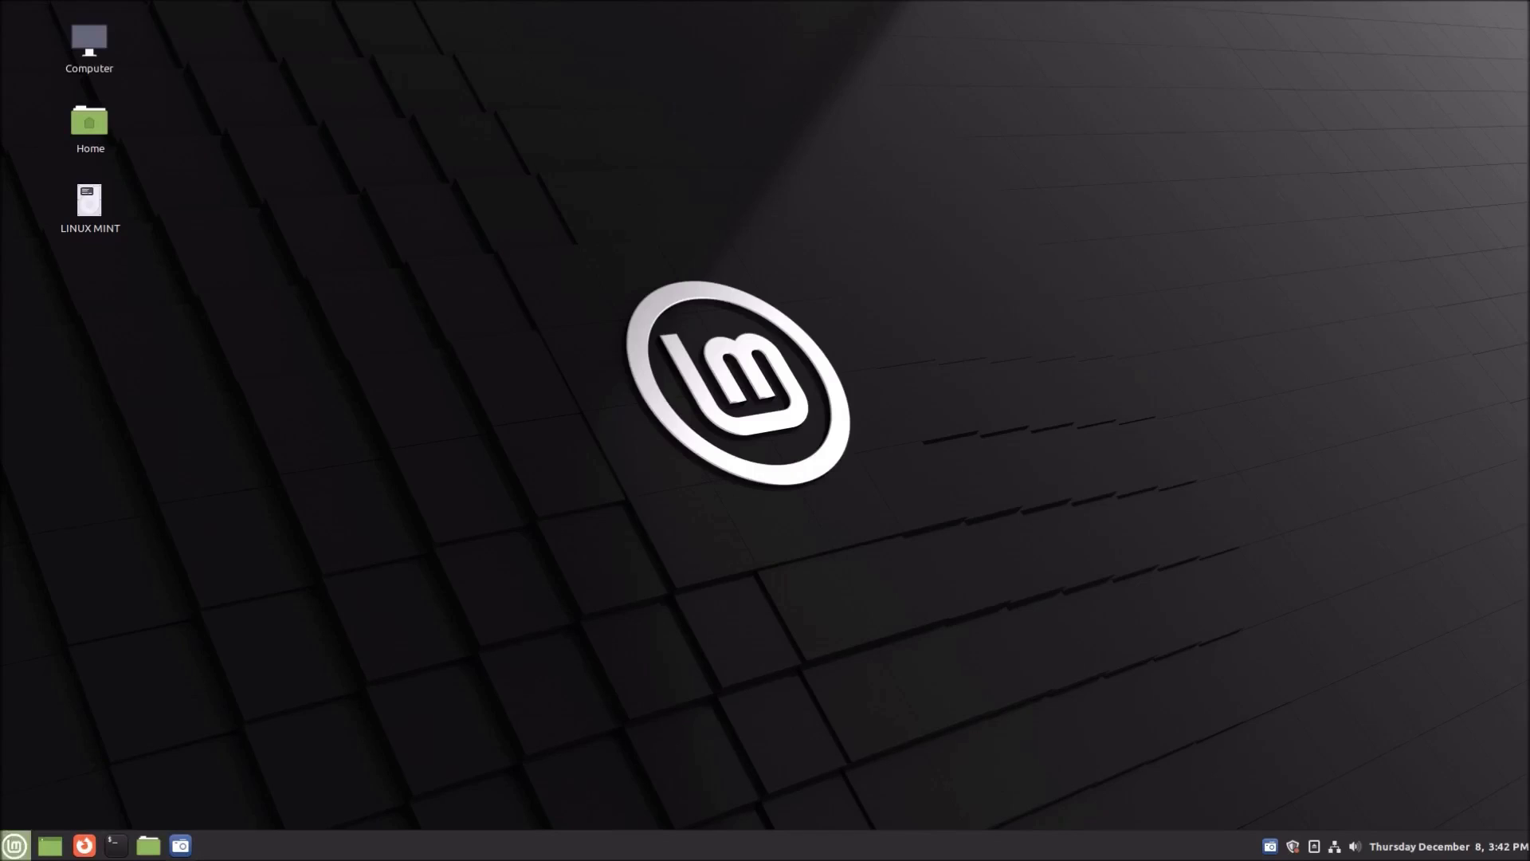
Look through the application menu's categories and search the installed applications for Firefox
click(15, 845)
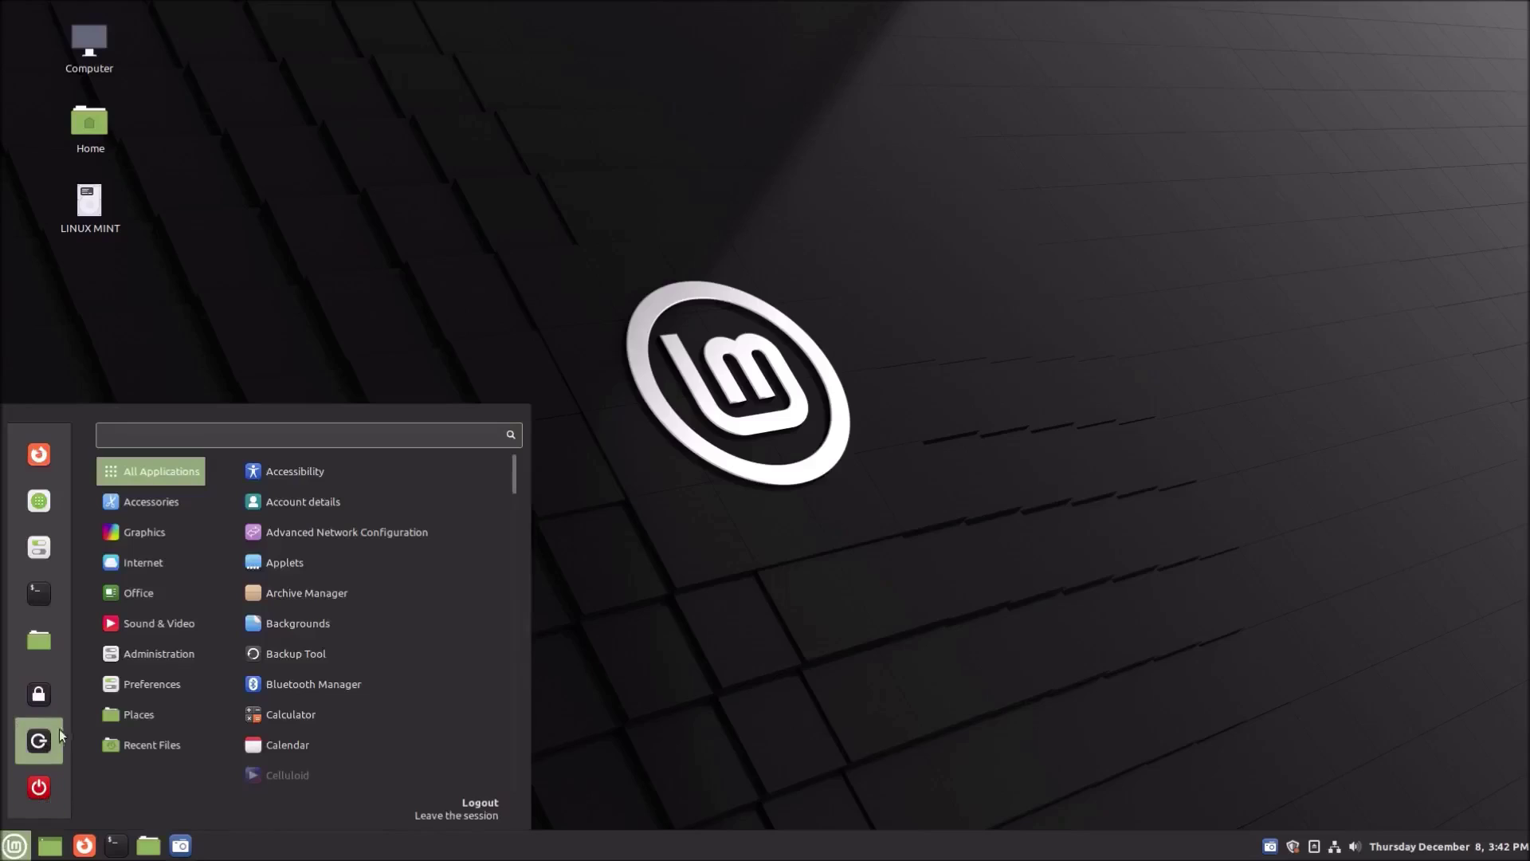
mouse_move(103, 717)
mouse_move(137, 758)
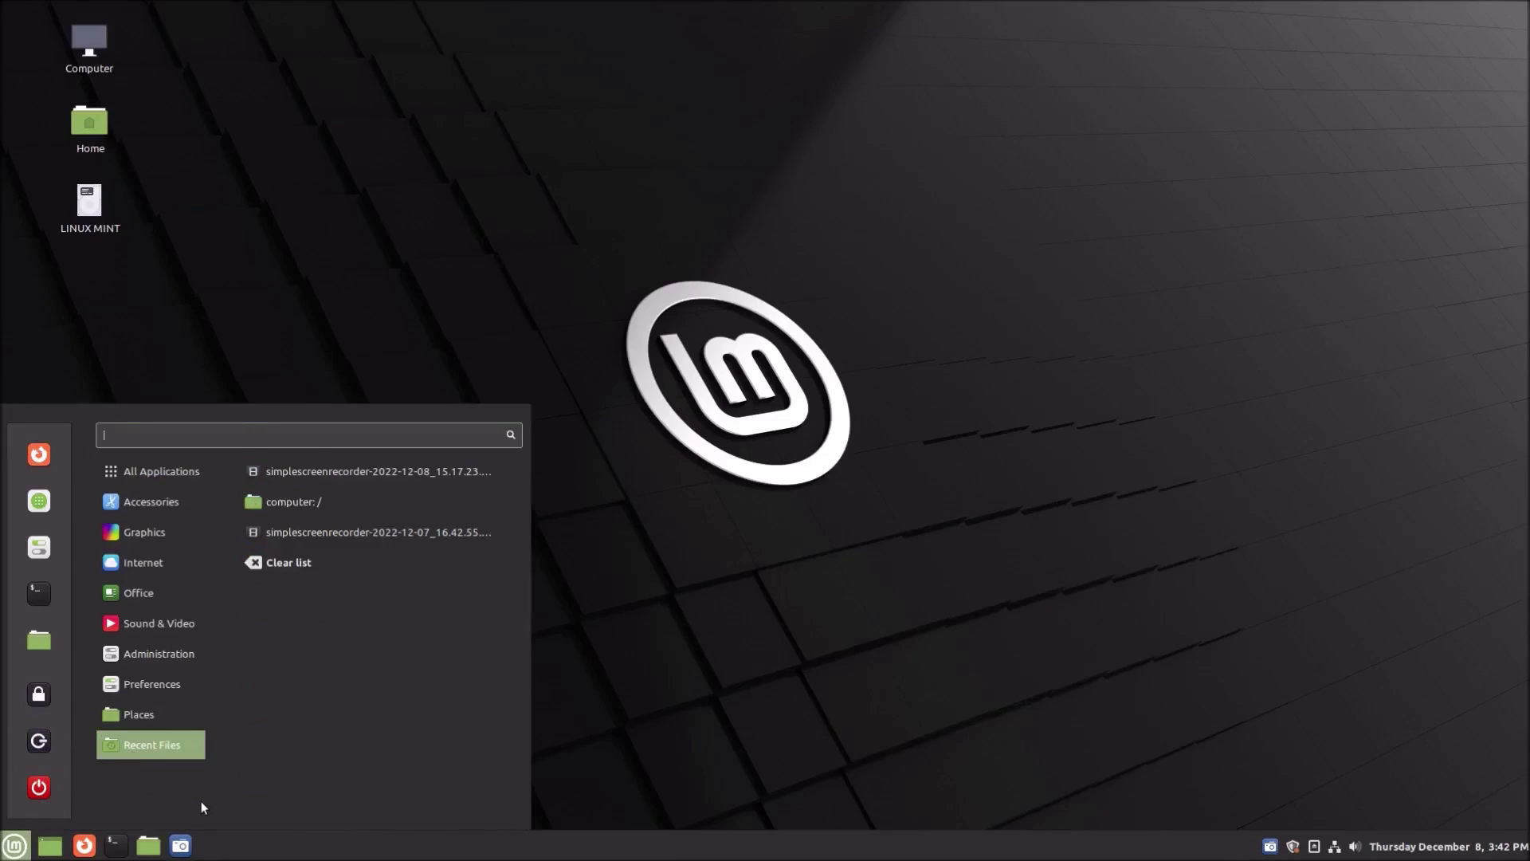
text(firefl)
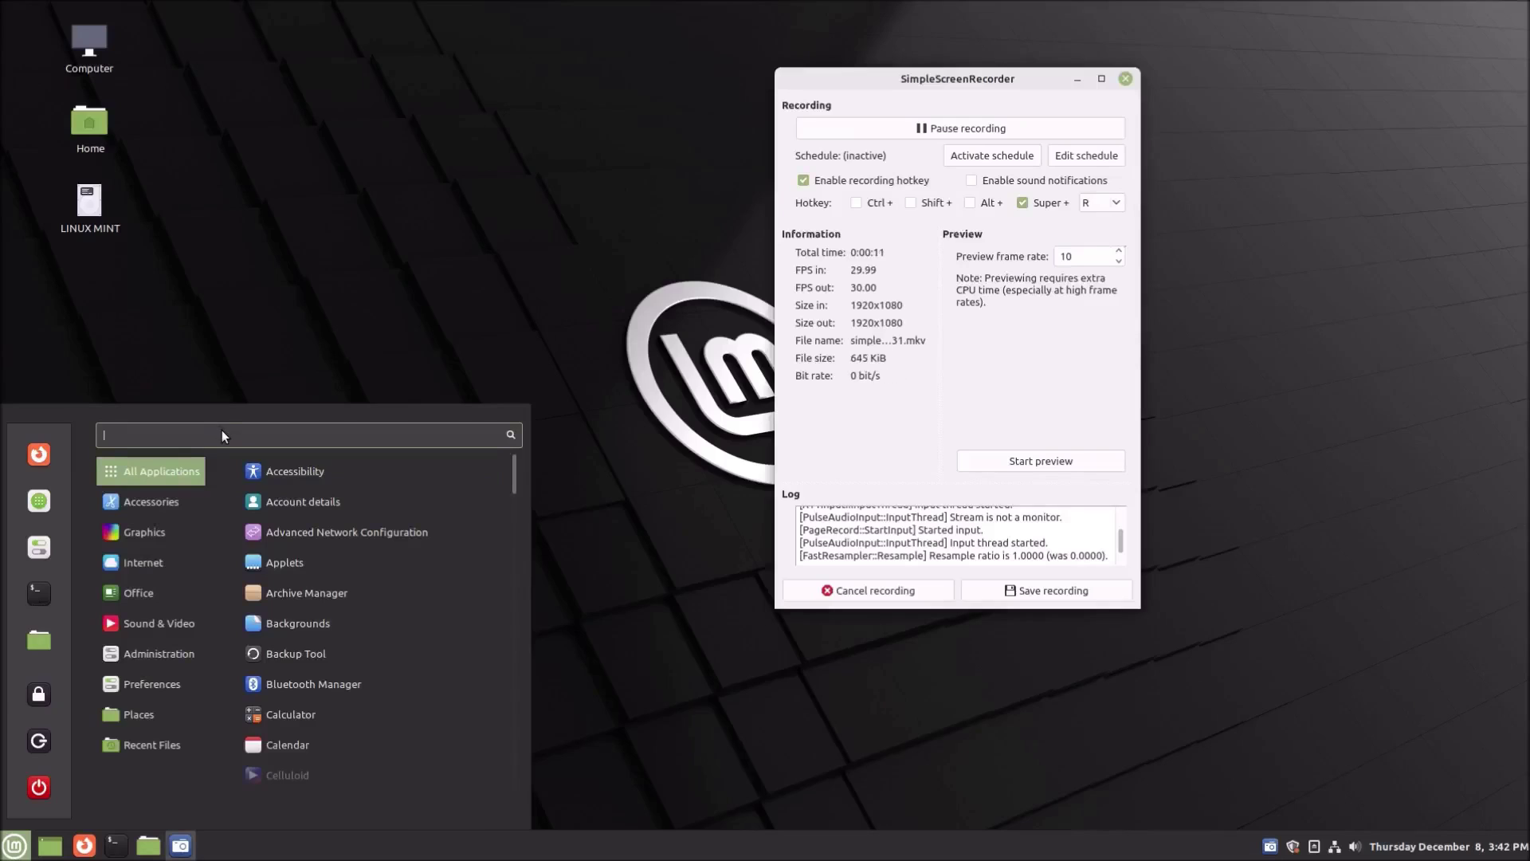
Search the installed applications for "soft", launch Software Manager, and minimise the SimpleScreenRecorder window
text(soft)
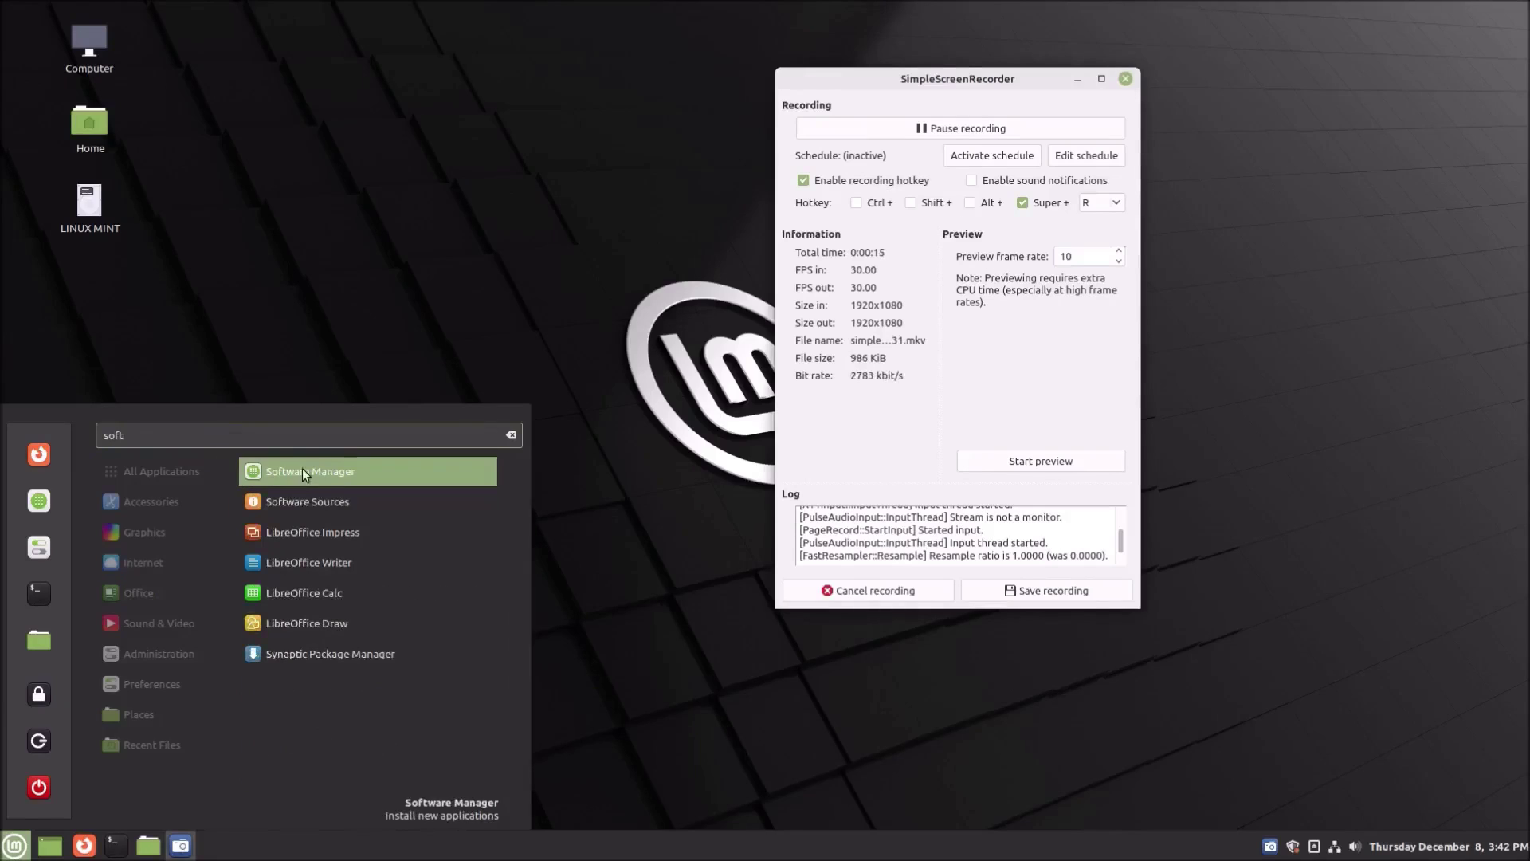
click(303, 470)
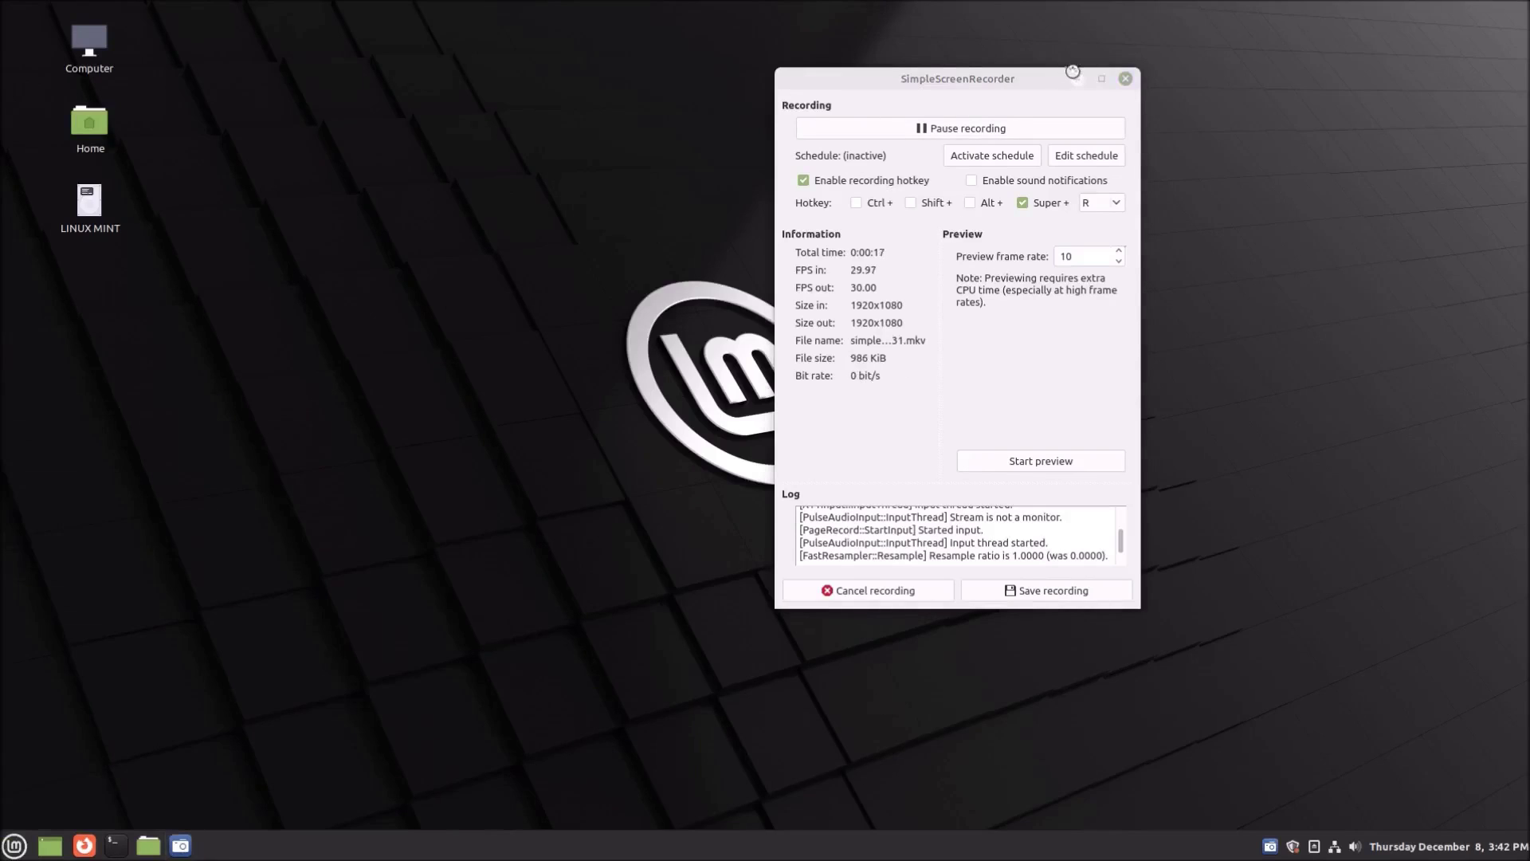
click(1072, 73)
View the Google Earth page in Software Manager and close the window
drag(764, 155, 753, 110)
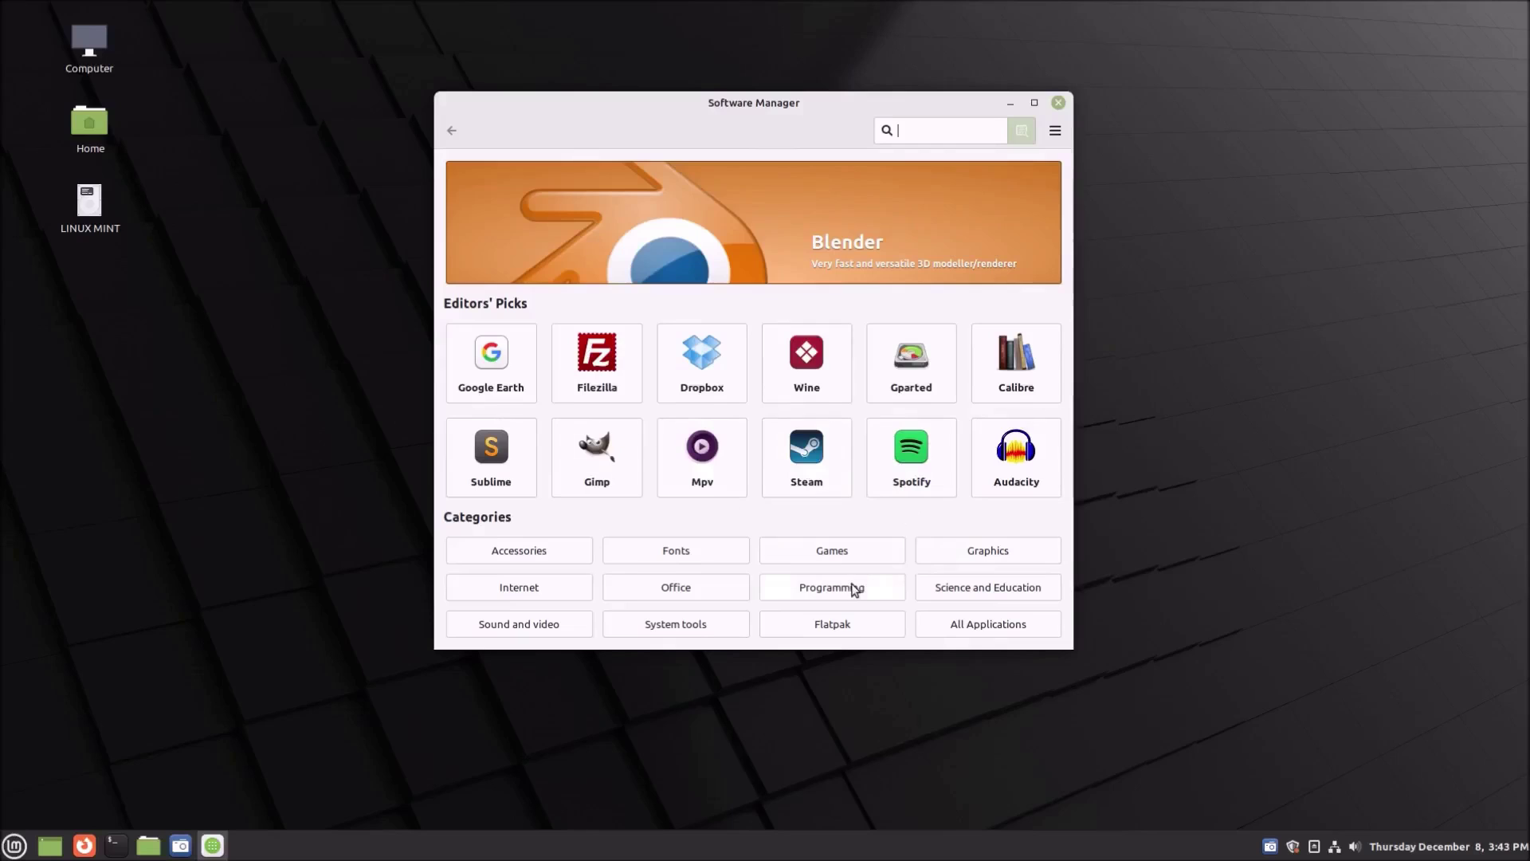
click(494, 394)
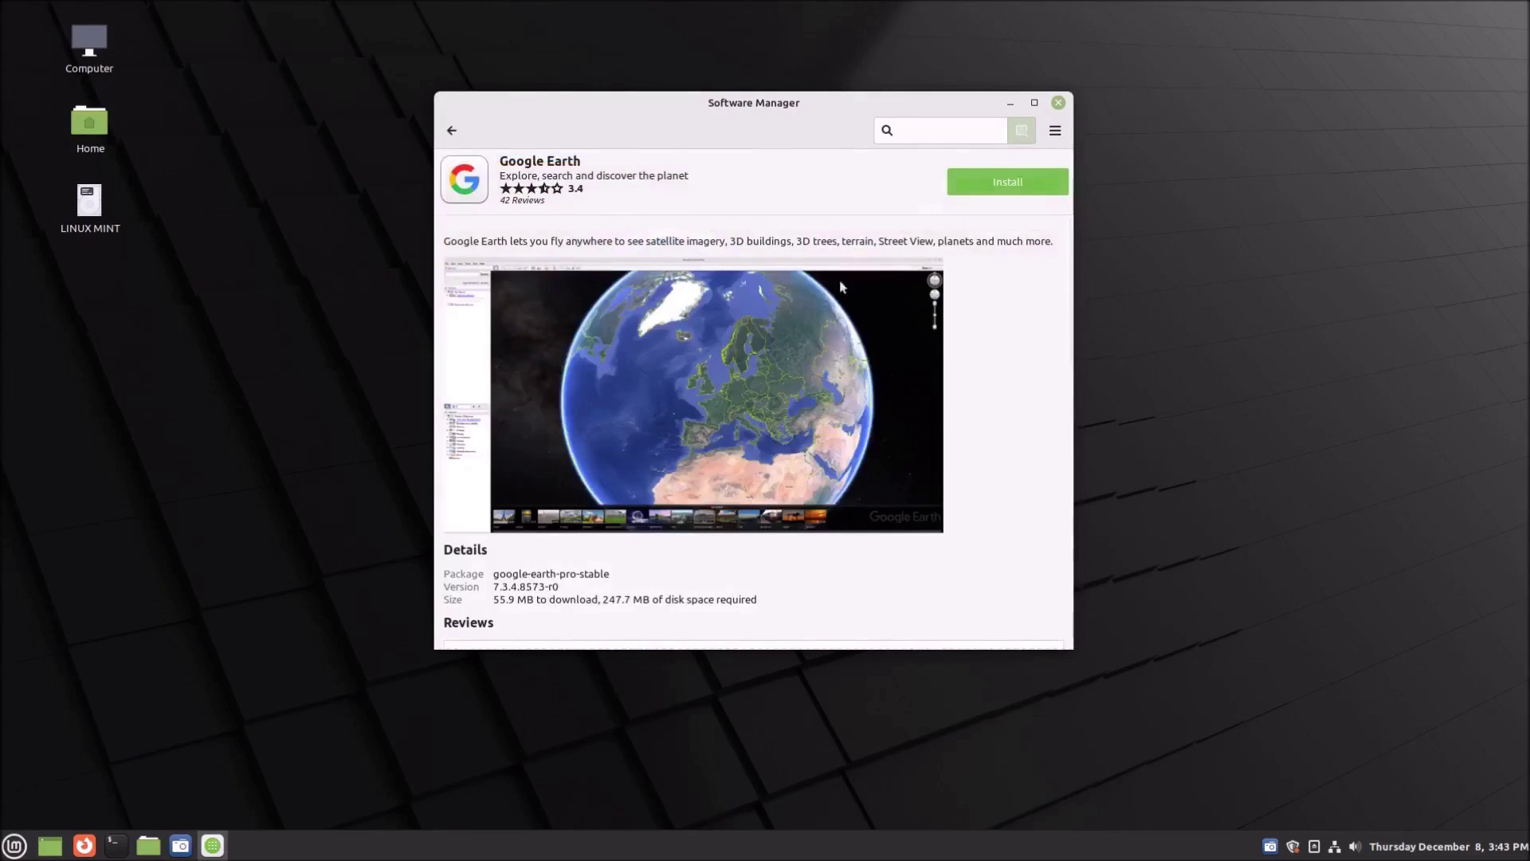
key(alt+F4)
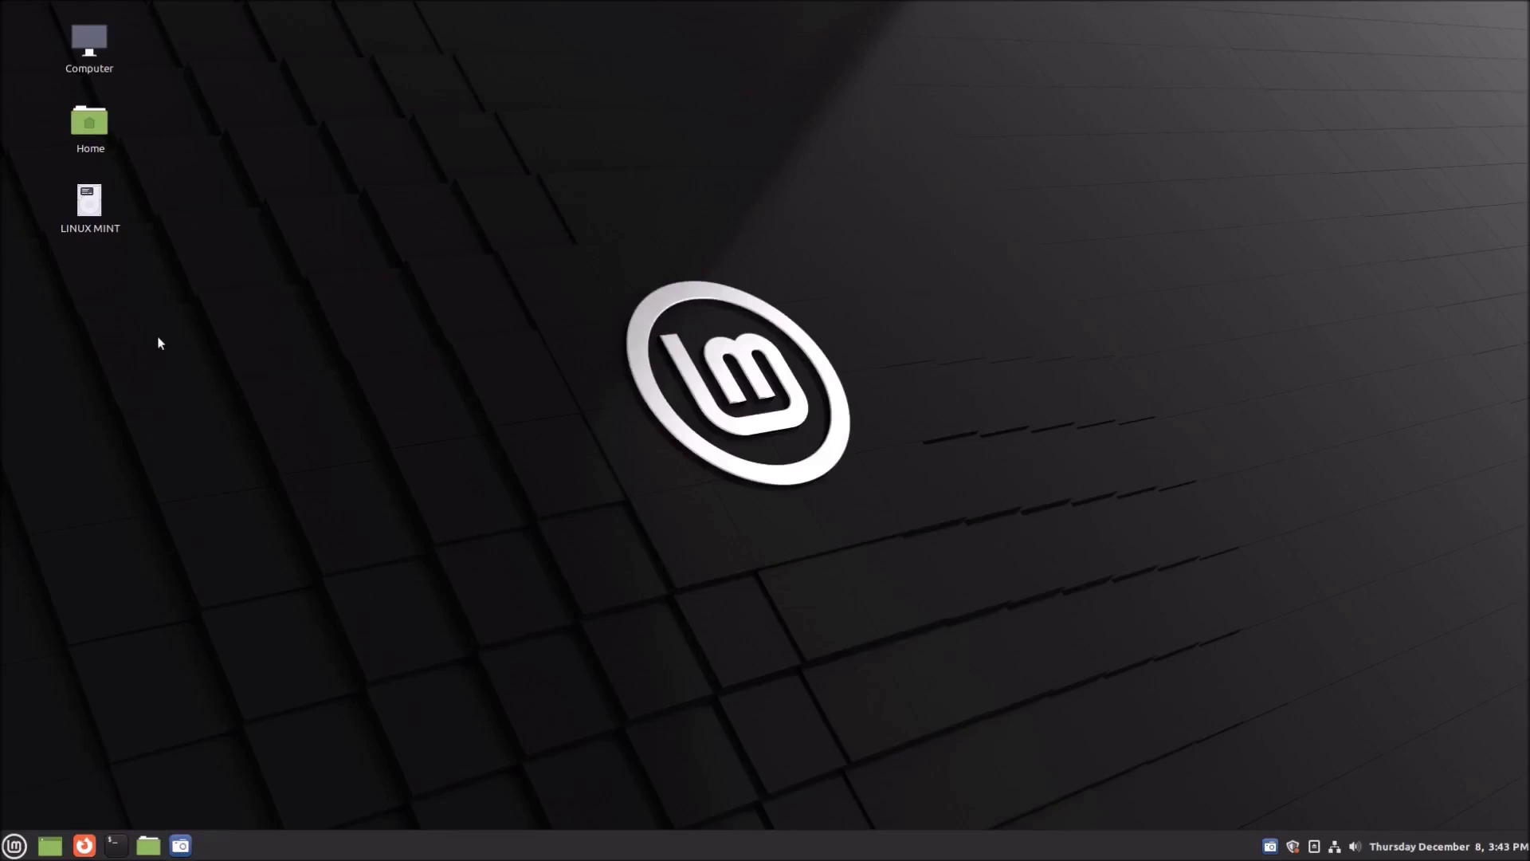
Open the Workspaces options in System Settings, and move and widen the window on the desktop
key(super)
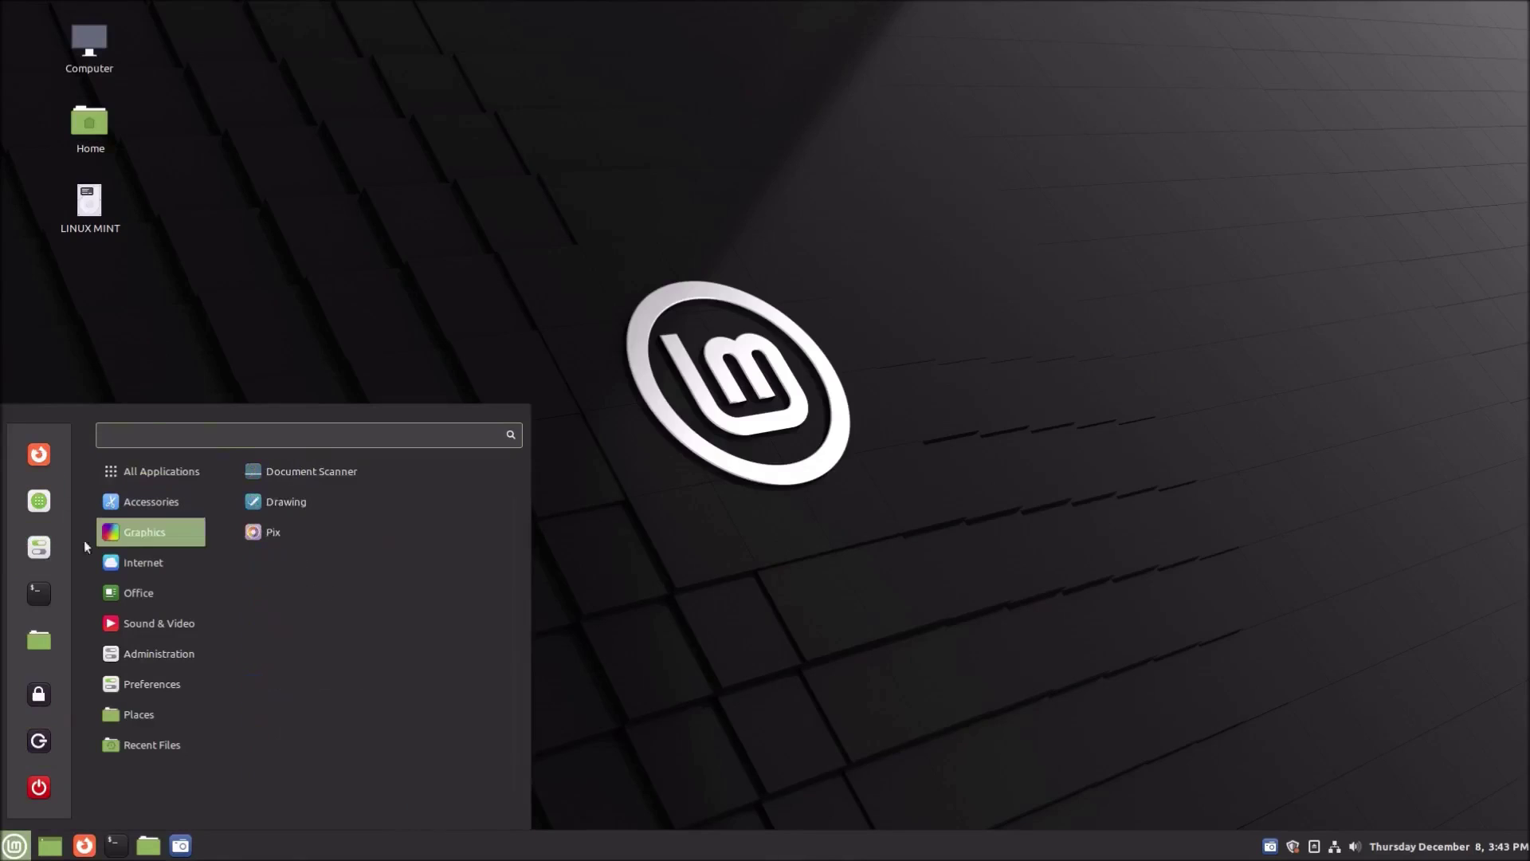
click(38, 548)
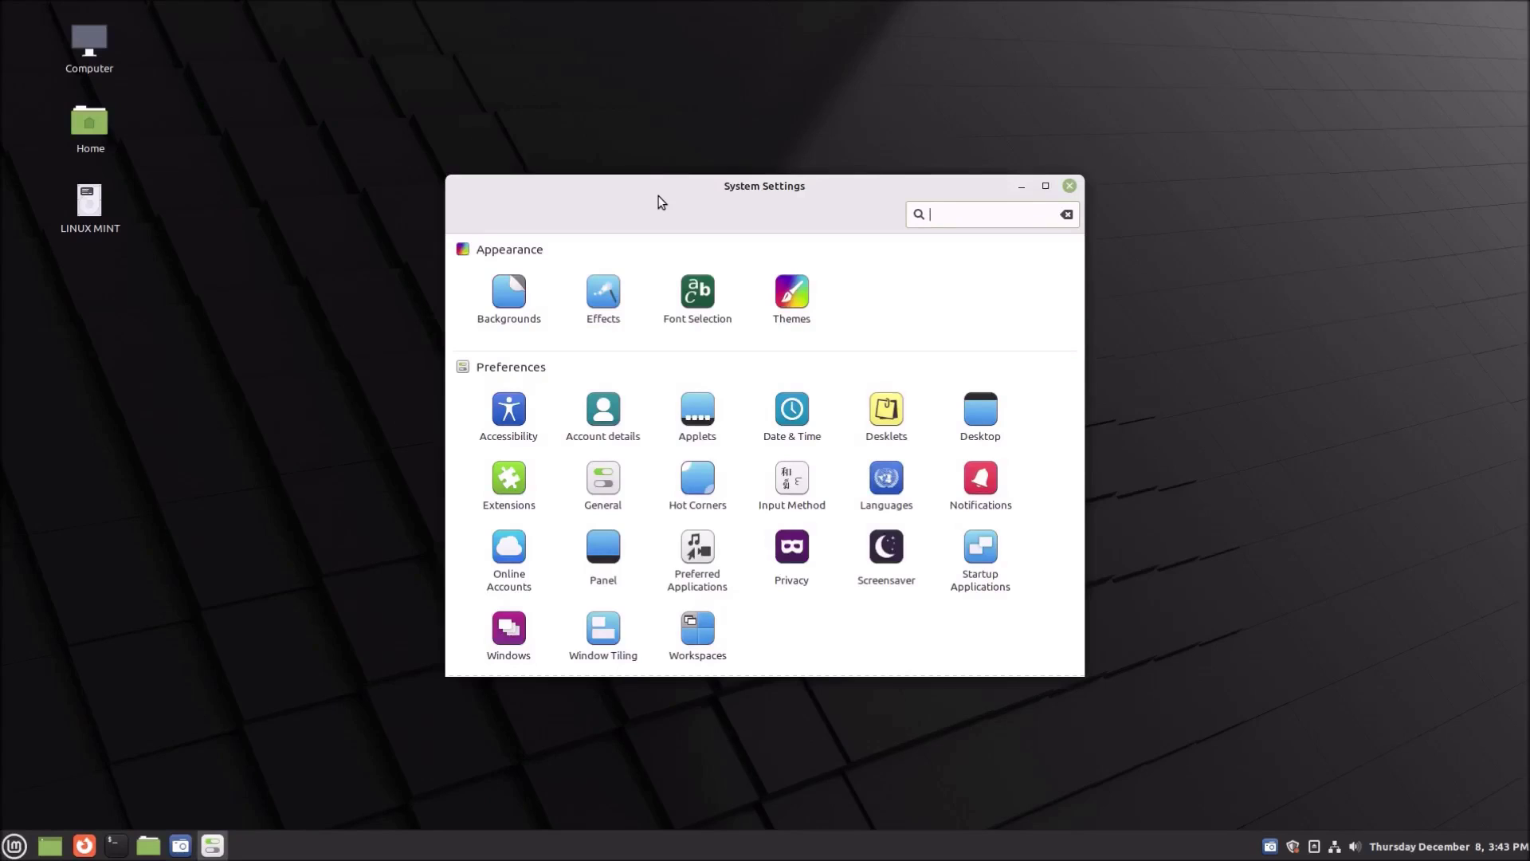
drag(658, 196, 727, 115)
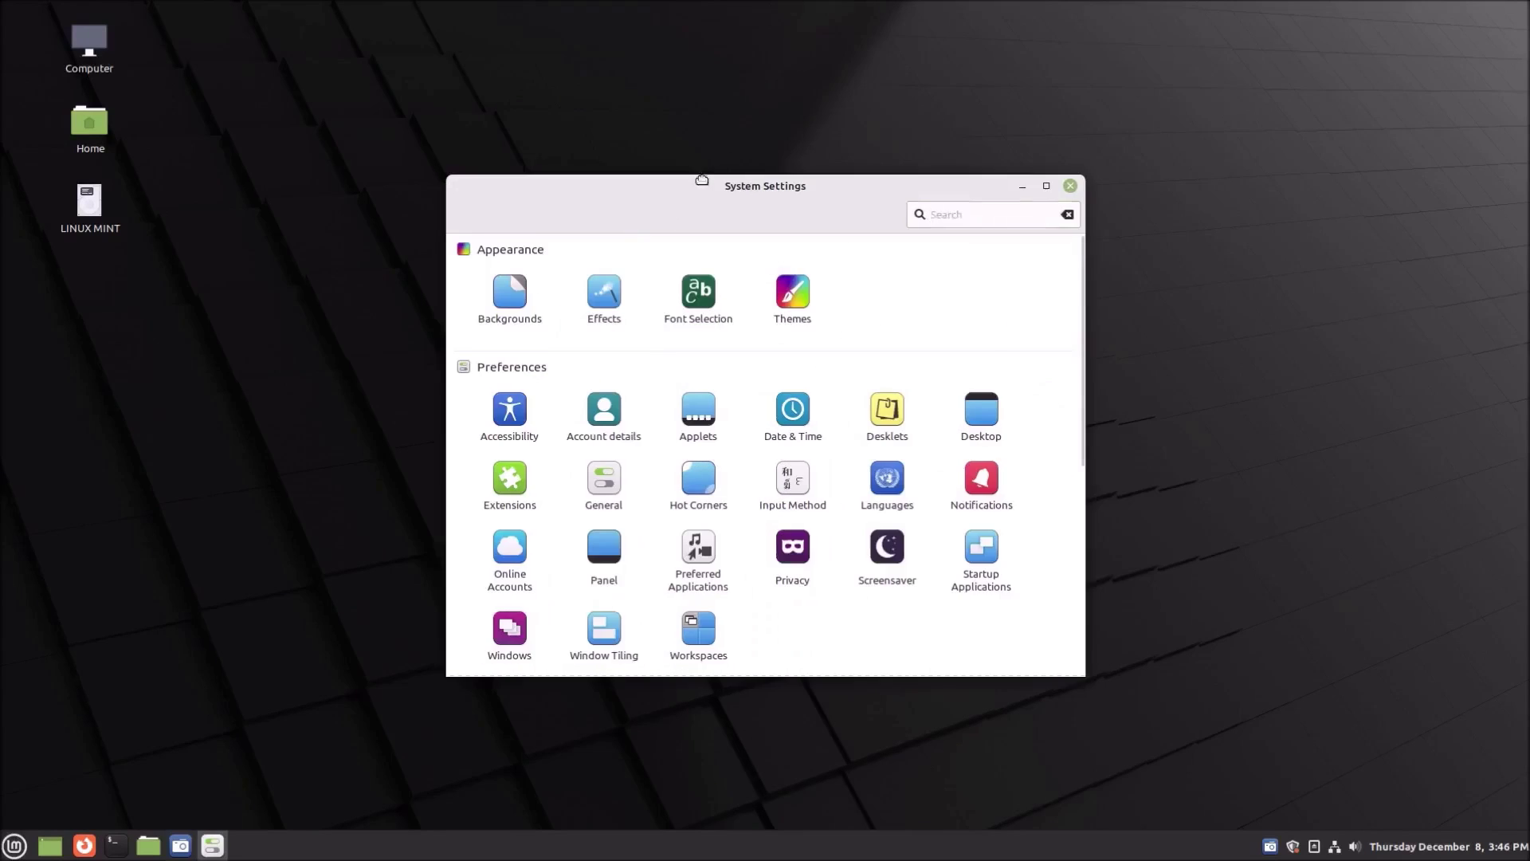
drag(703, 186, 865, 80)
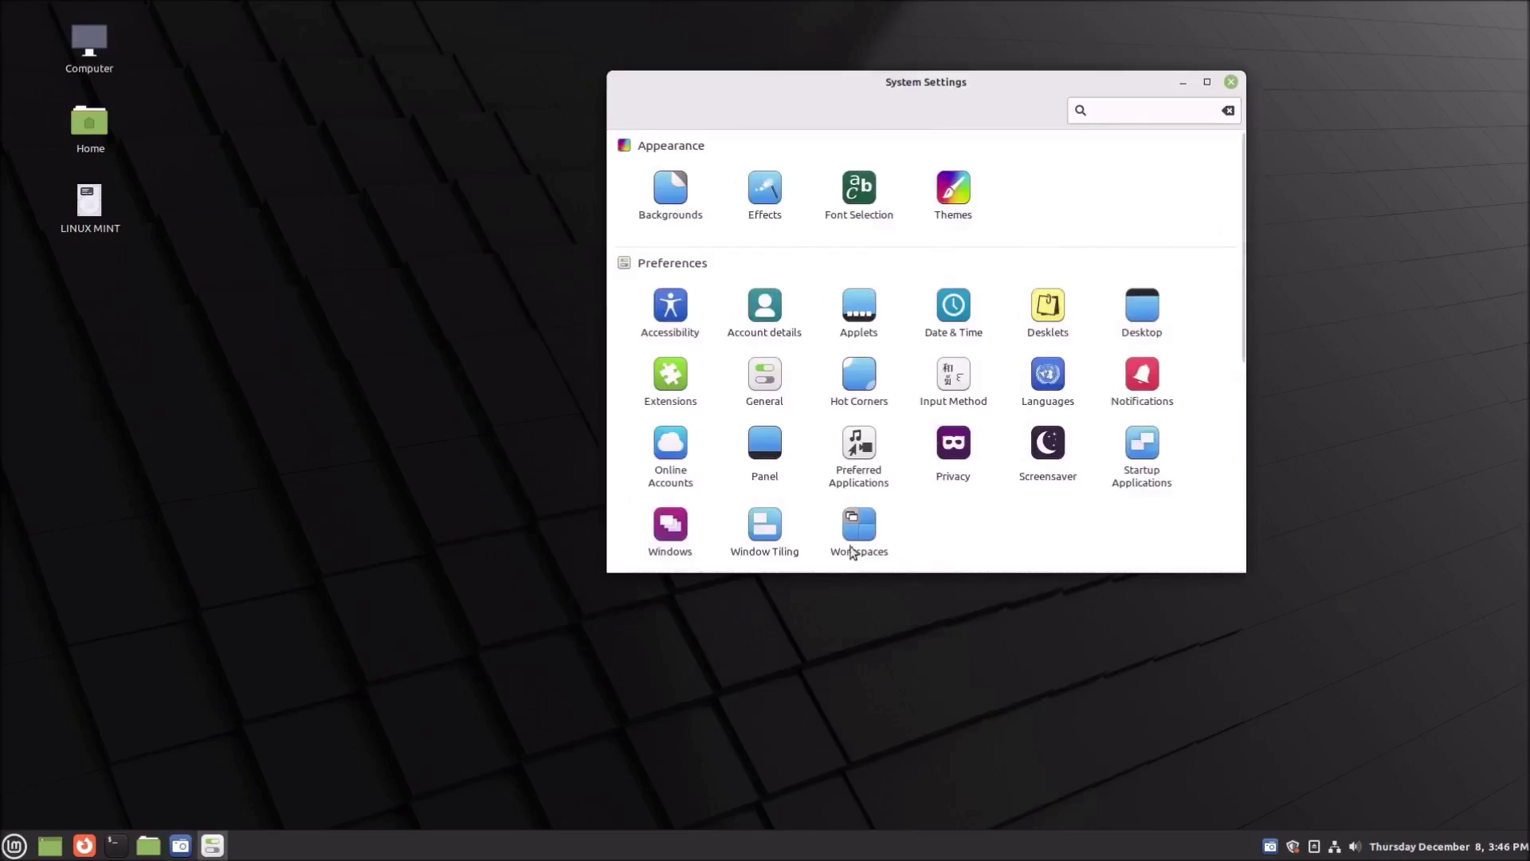
click(853, 550)
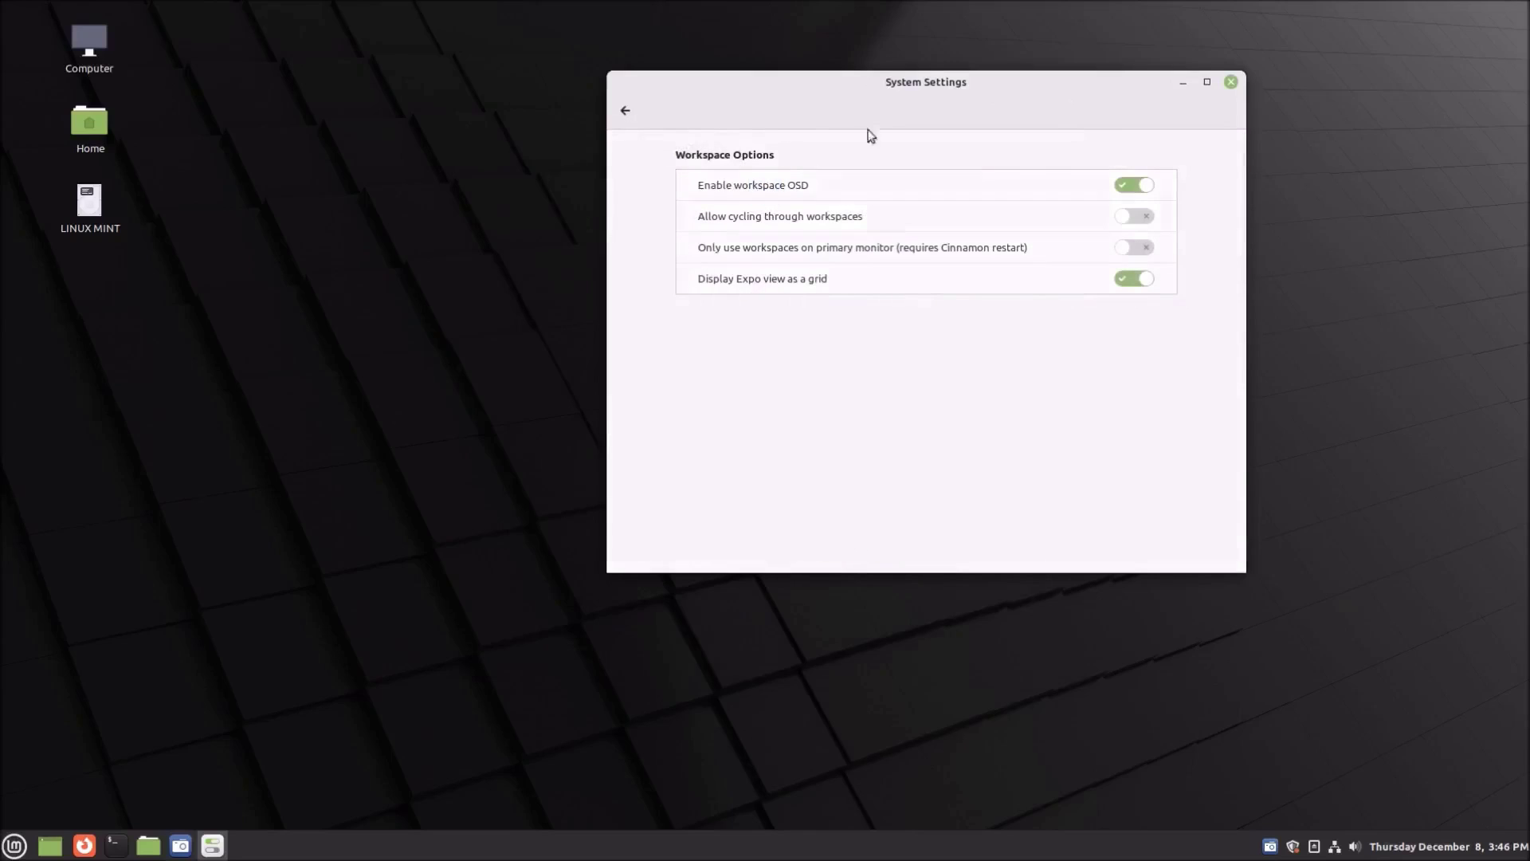
drag(837, 82, 877, 78)
drag(643, 72, 391, 71)
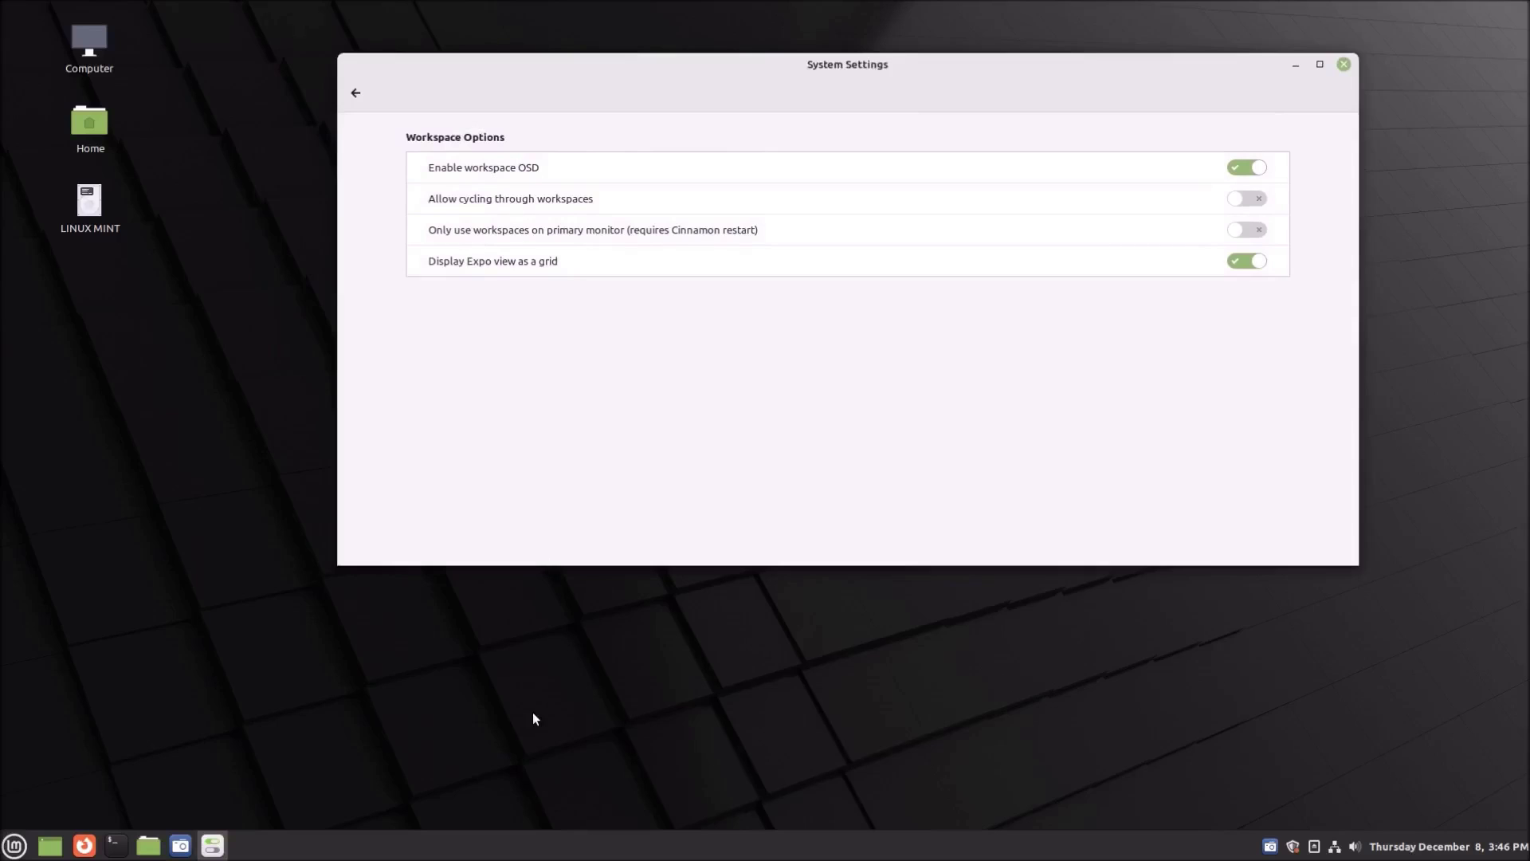
In the workspace overview, try removing and re-adding the fourth workspace, and delete Workspace 4 and Workspace 3
key(ctrl+alt+Up)
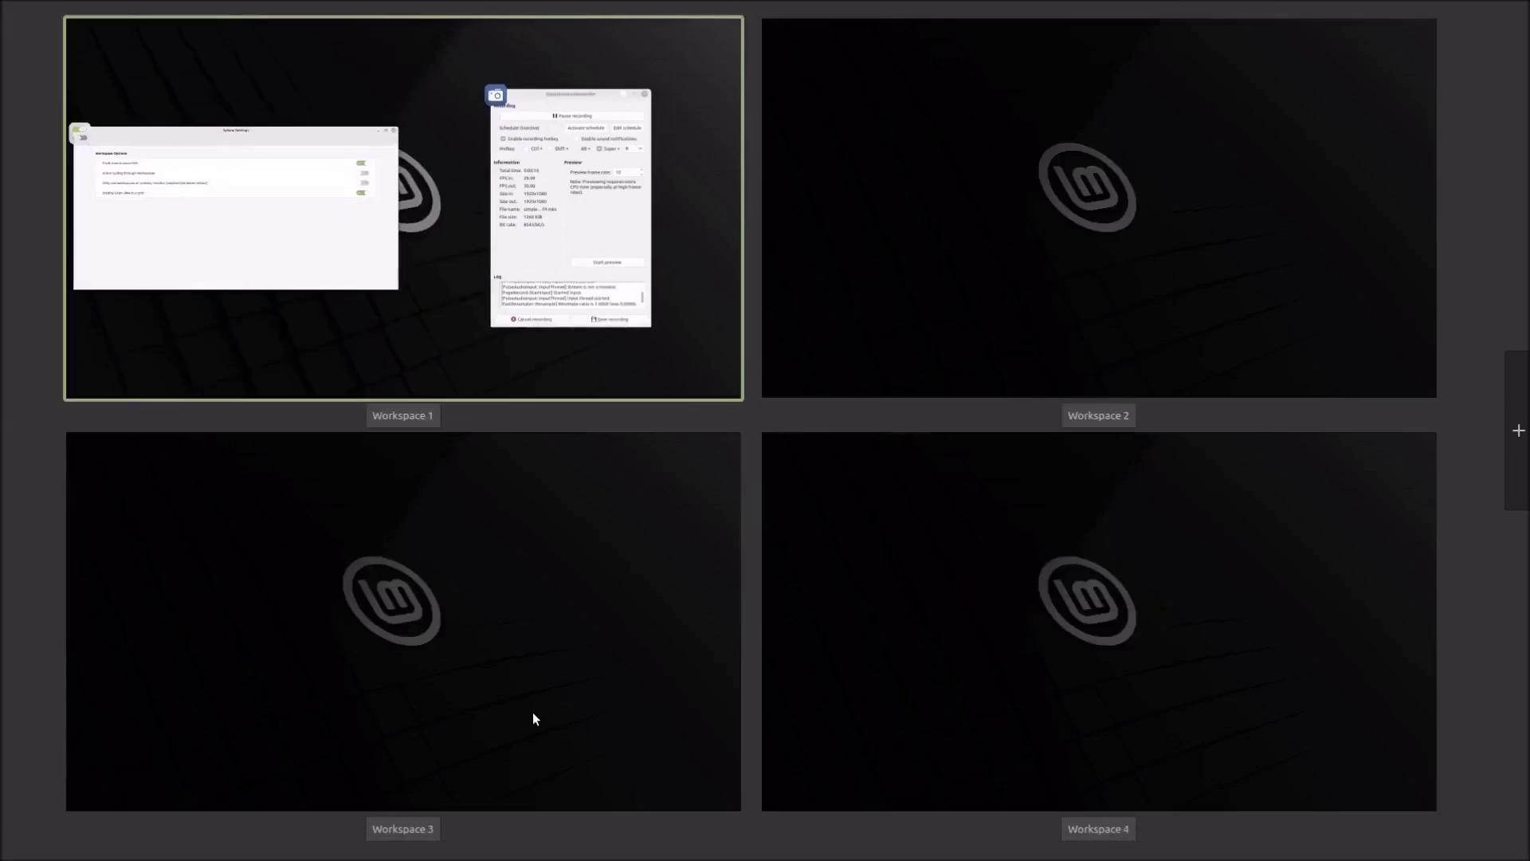
mouse_move(1391, 444)
click(1431, 433)
click(1518, 431)
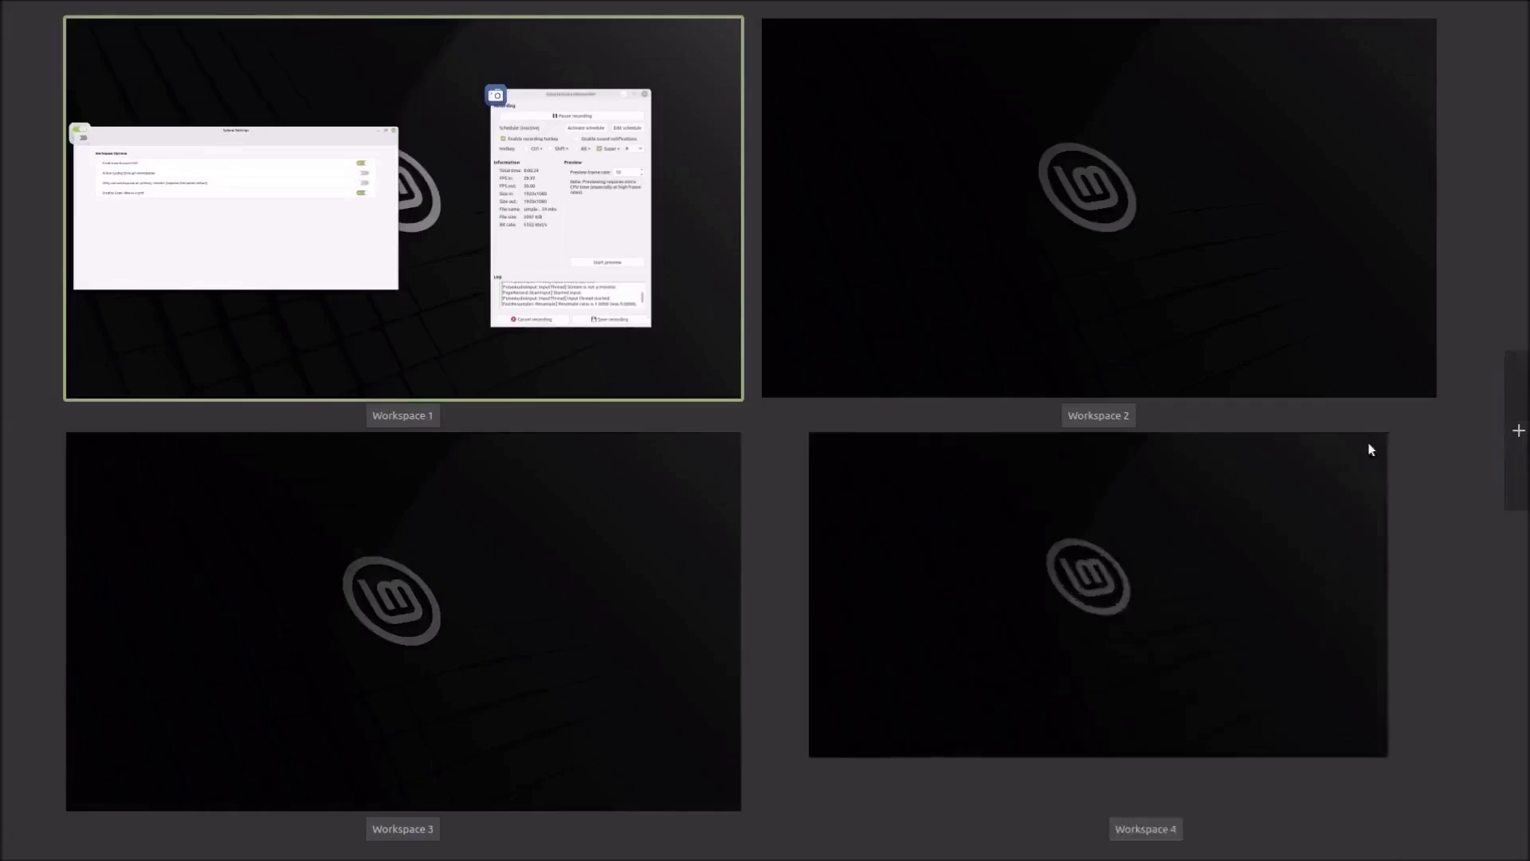
click(1437, 433)
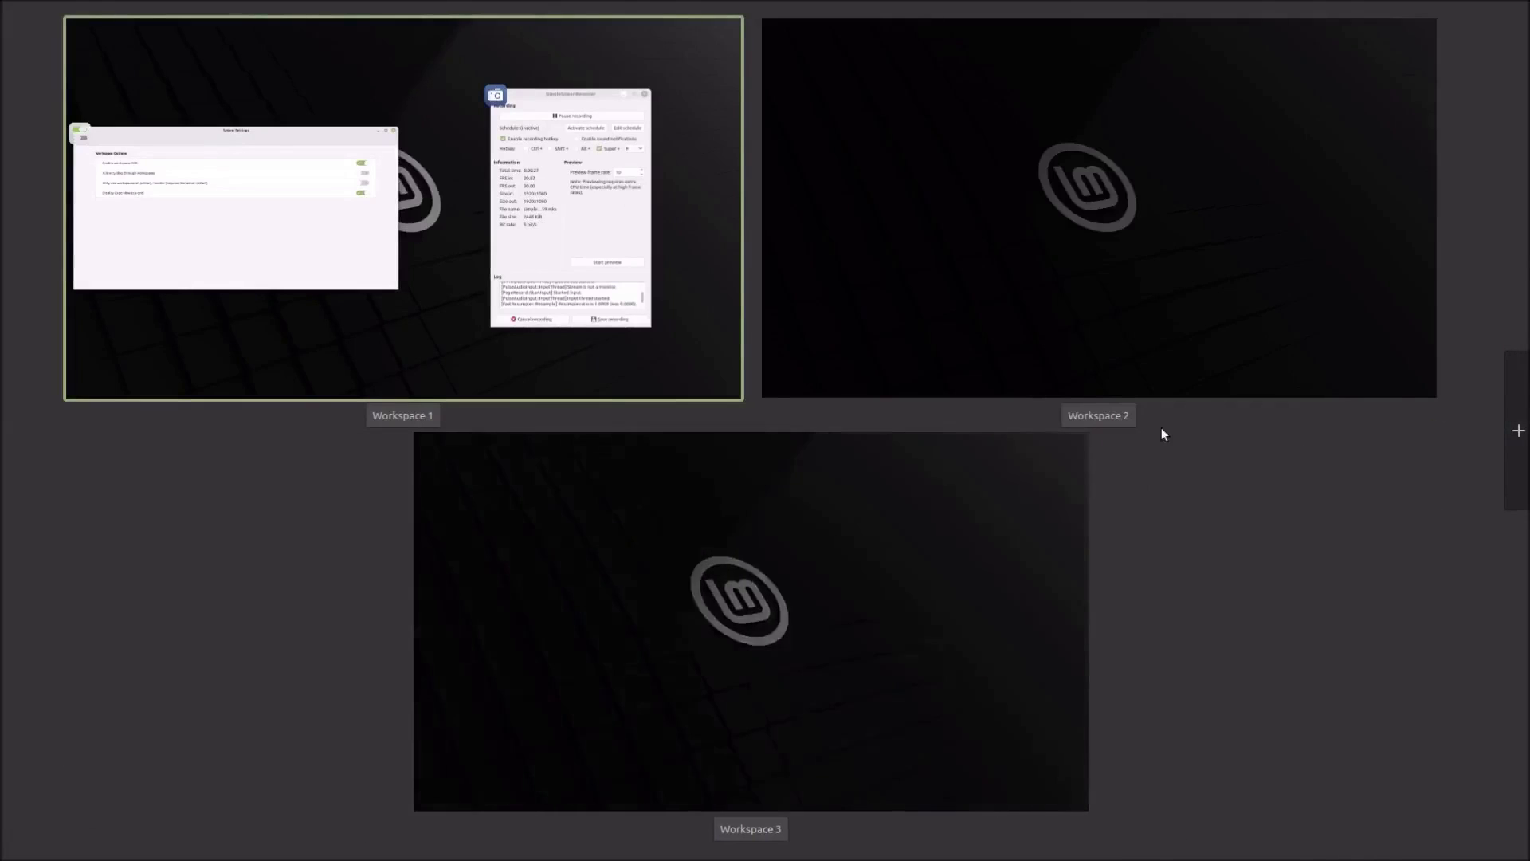
click(1088, 435)
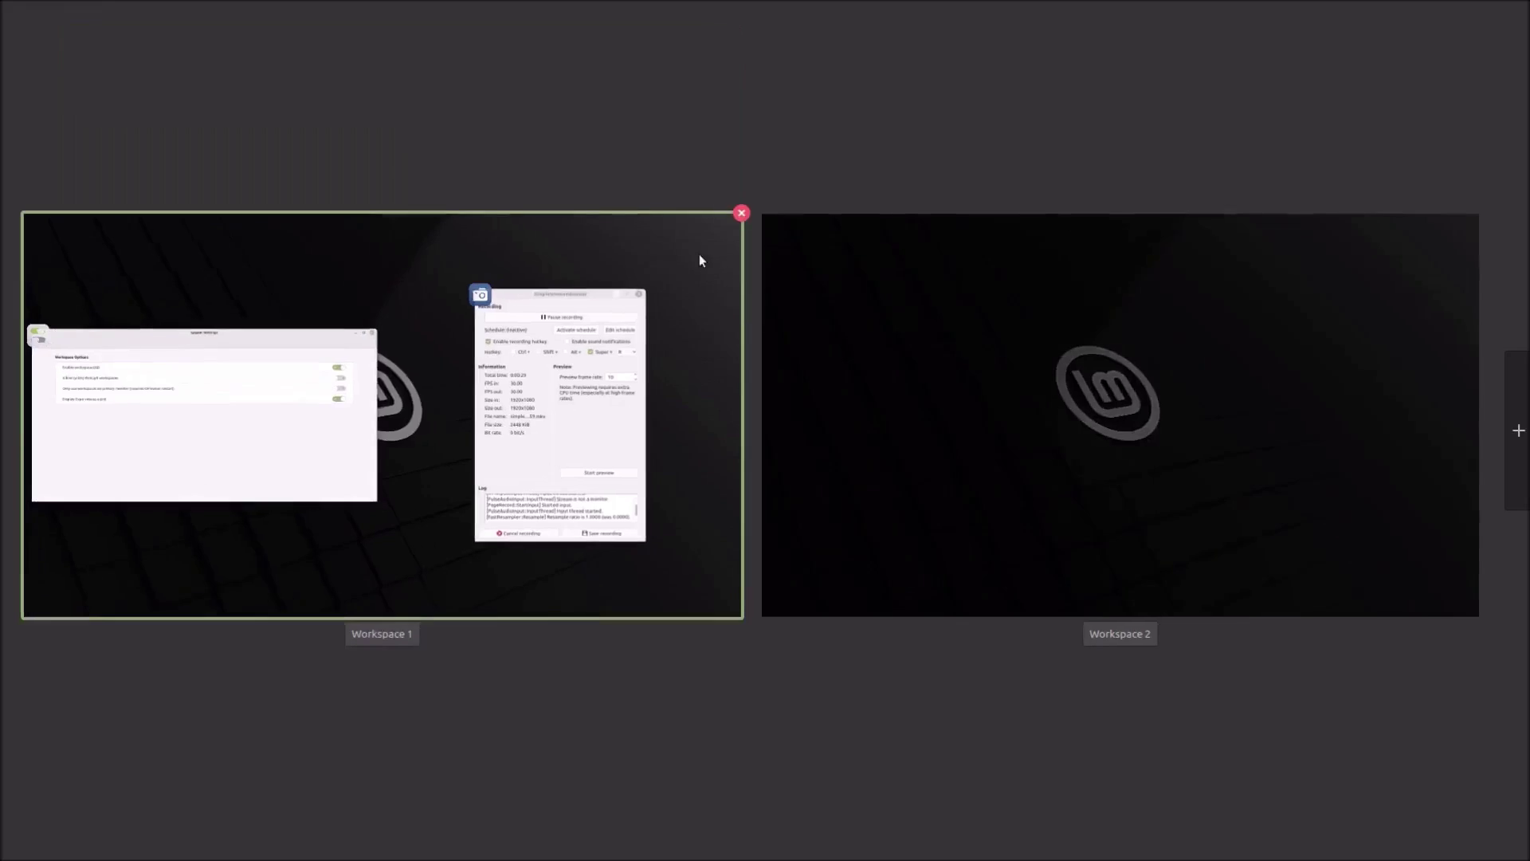
Return to Workspace 1 and reposition the System Settings and SimpleScreenRecorder windows
click(593, 320)
drag(666, 75, 588, 136)
click(974, 64)
drag(974, 64, 1053, 70)
click(696, 161)
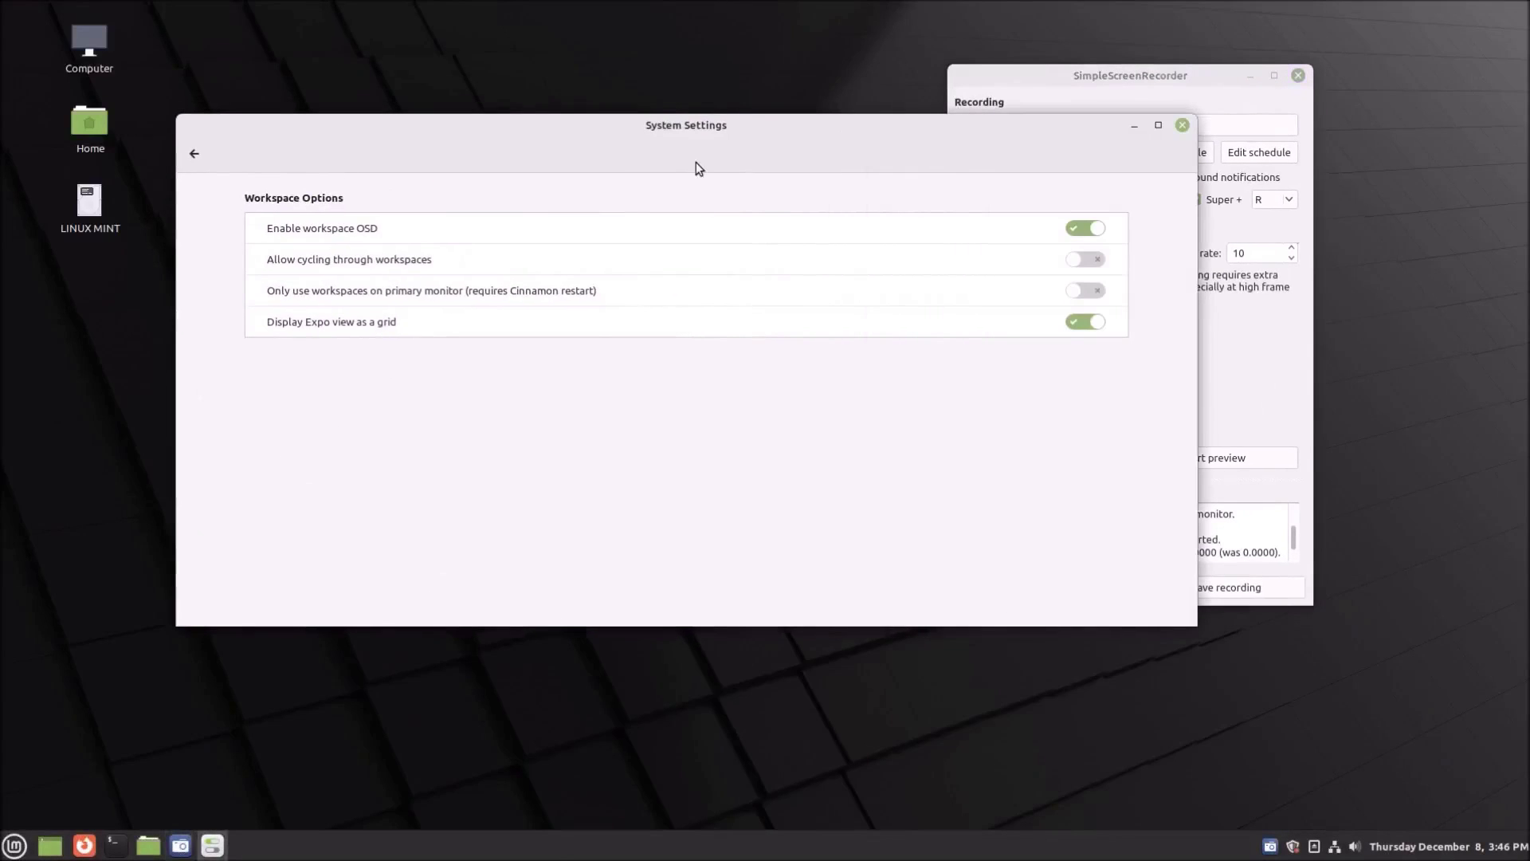
Switch to Workspace 2, launch Firefox there, and reposition its window
key(ctrl+alt+Right)
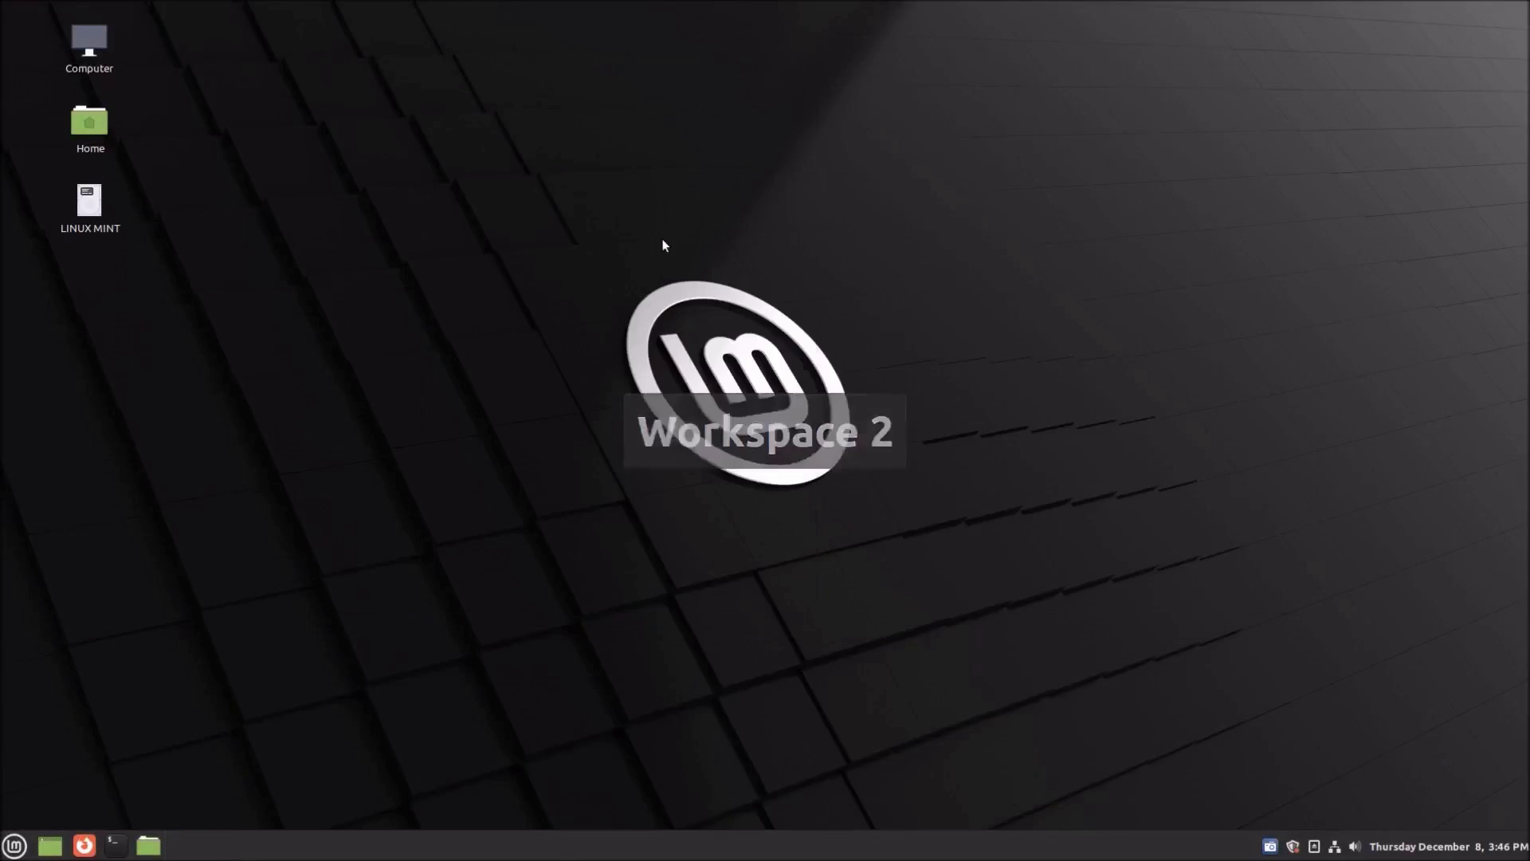
click(84, 845)
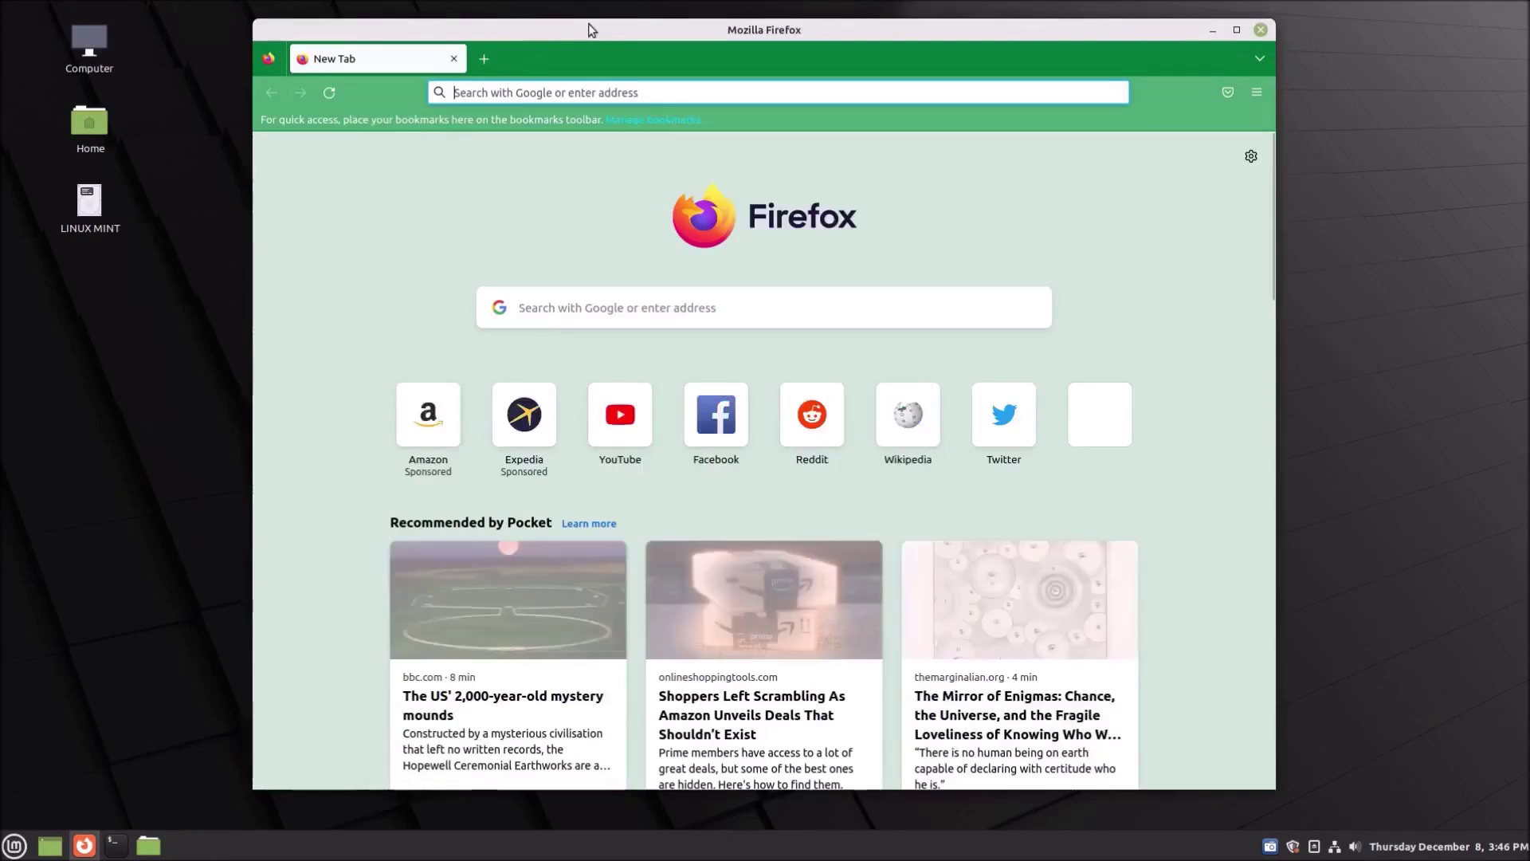
double_click(588, 27)
drag(589, 27, 829, 91)
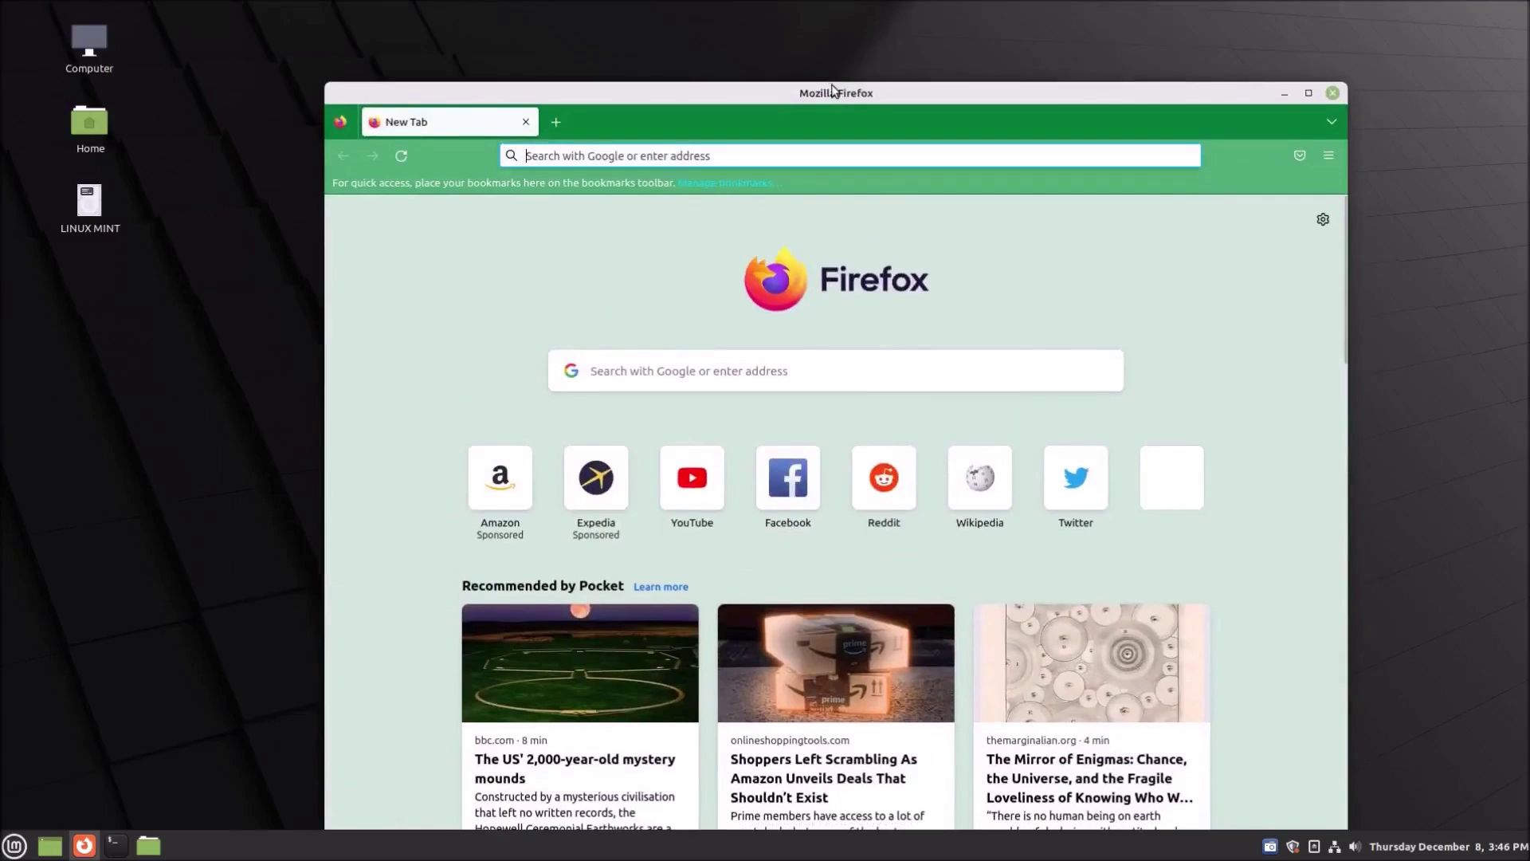
Switch back and forth between Workspace 1 and Workspace 2 to compare their open windows
key(ctrl+alt+Left)
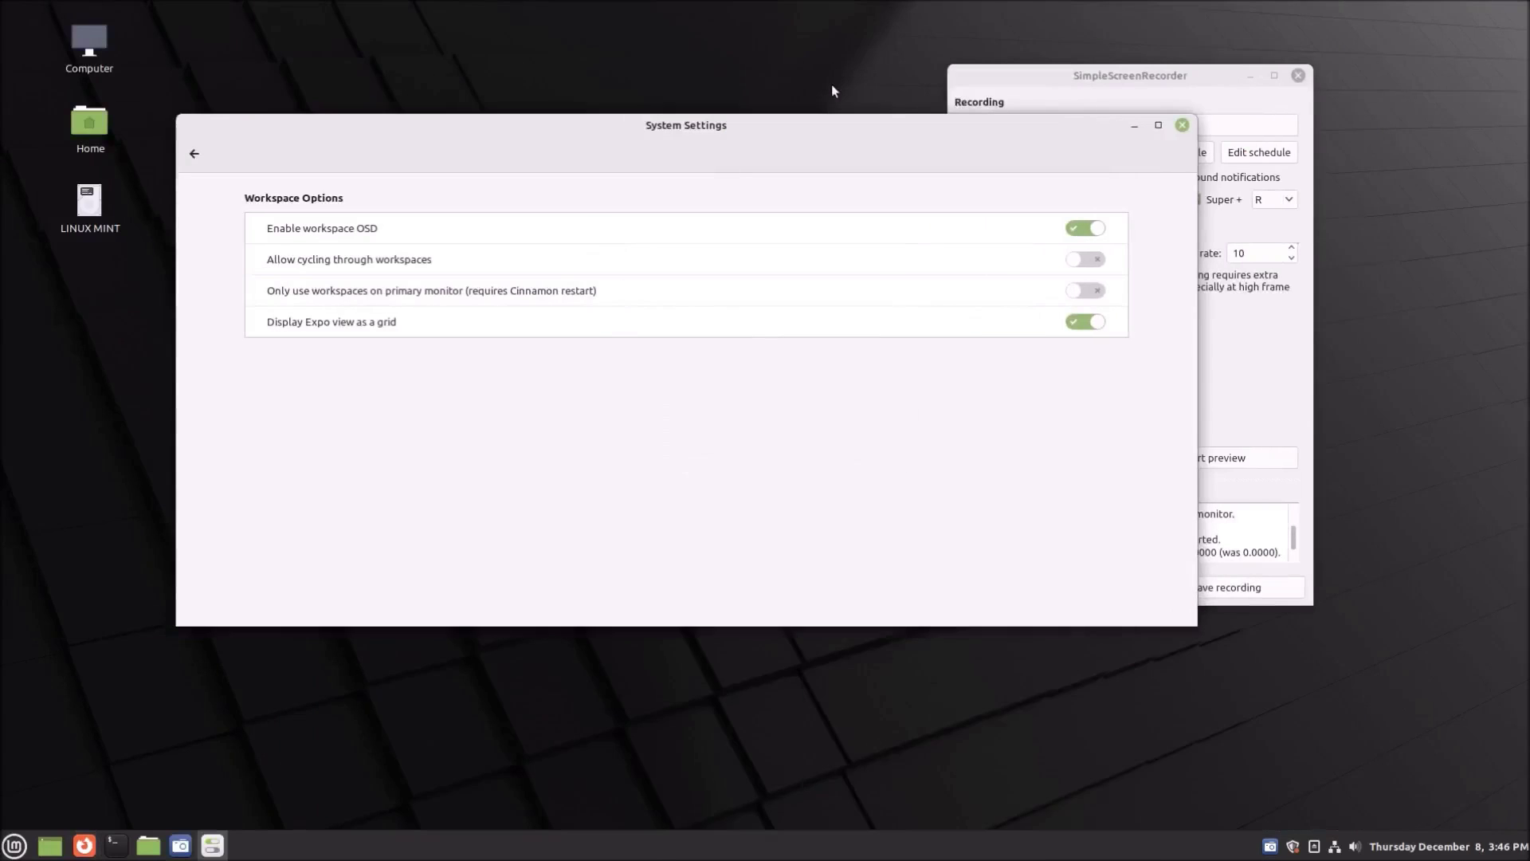
key(ctrl+alt+Right)
key(ctrl+alt+Left)
Delete Workspace 2 in the workspace overview, return to Workspace 1, and close Firefox
key(ctrl+alt+Up)
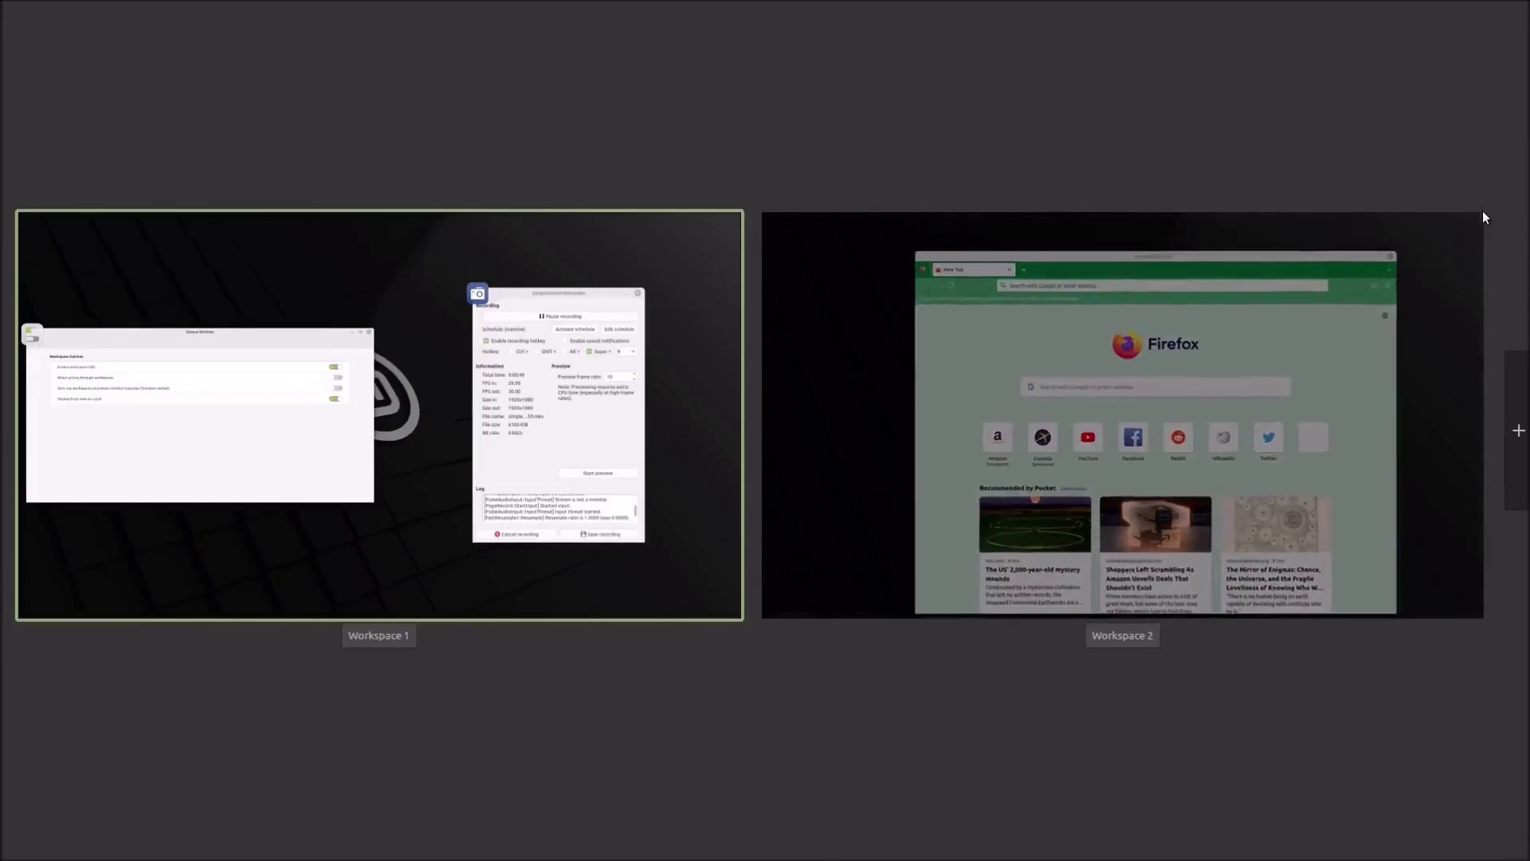
click(1484, 216)
click(558, 398)
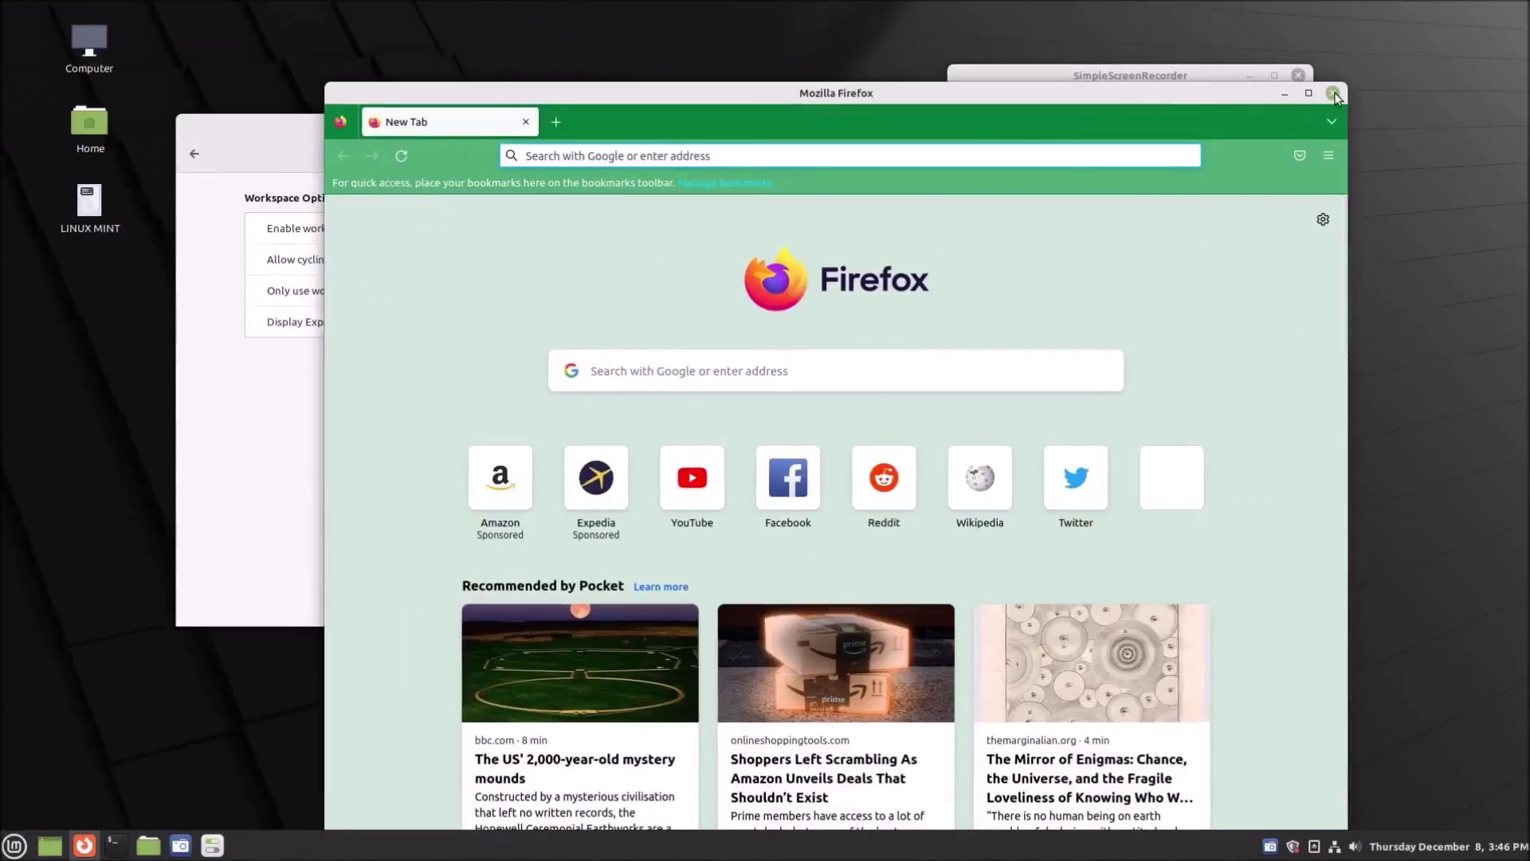
click(1335, 94)
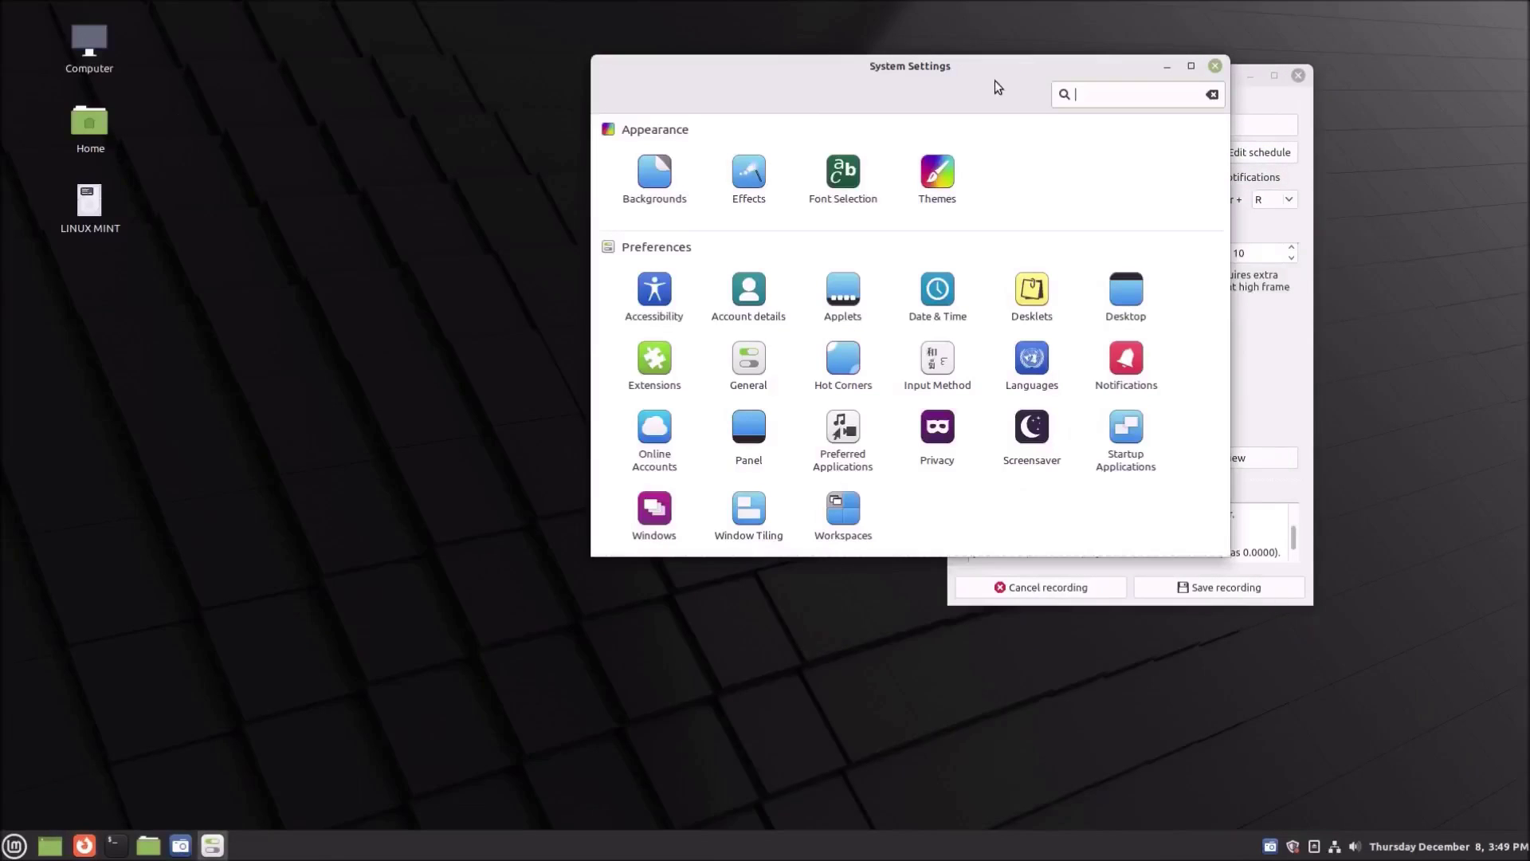
In the Hot Corners settings, enable the desktop's top-left corner with the action Show all workspaces and test it
click(849, 356)
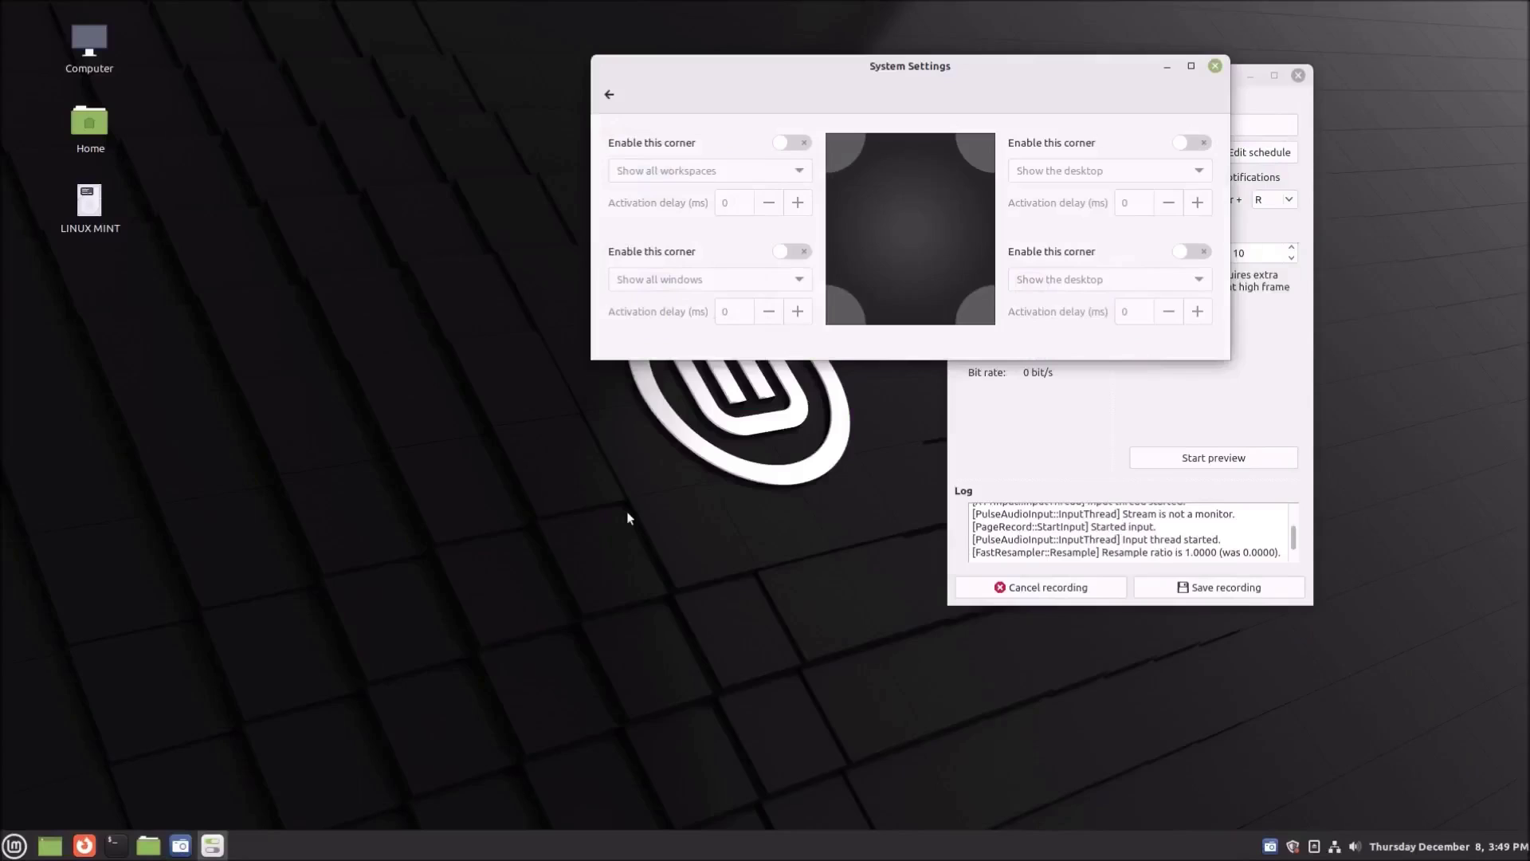
drag(941, 71, 676, 80)
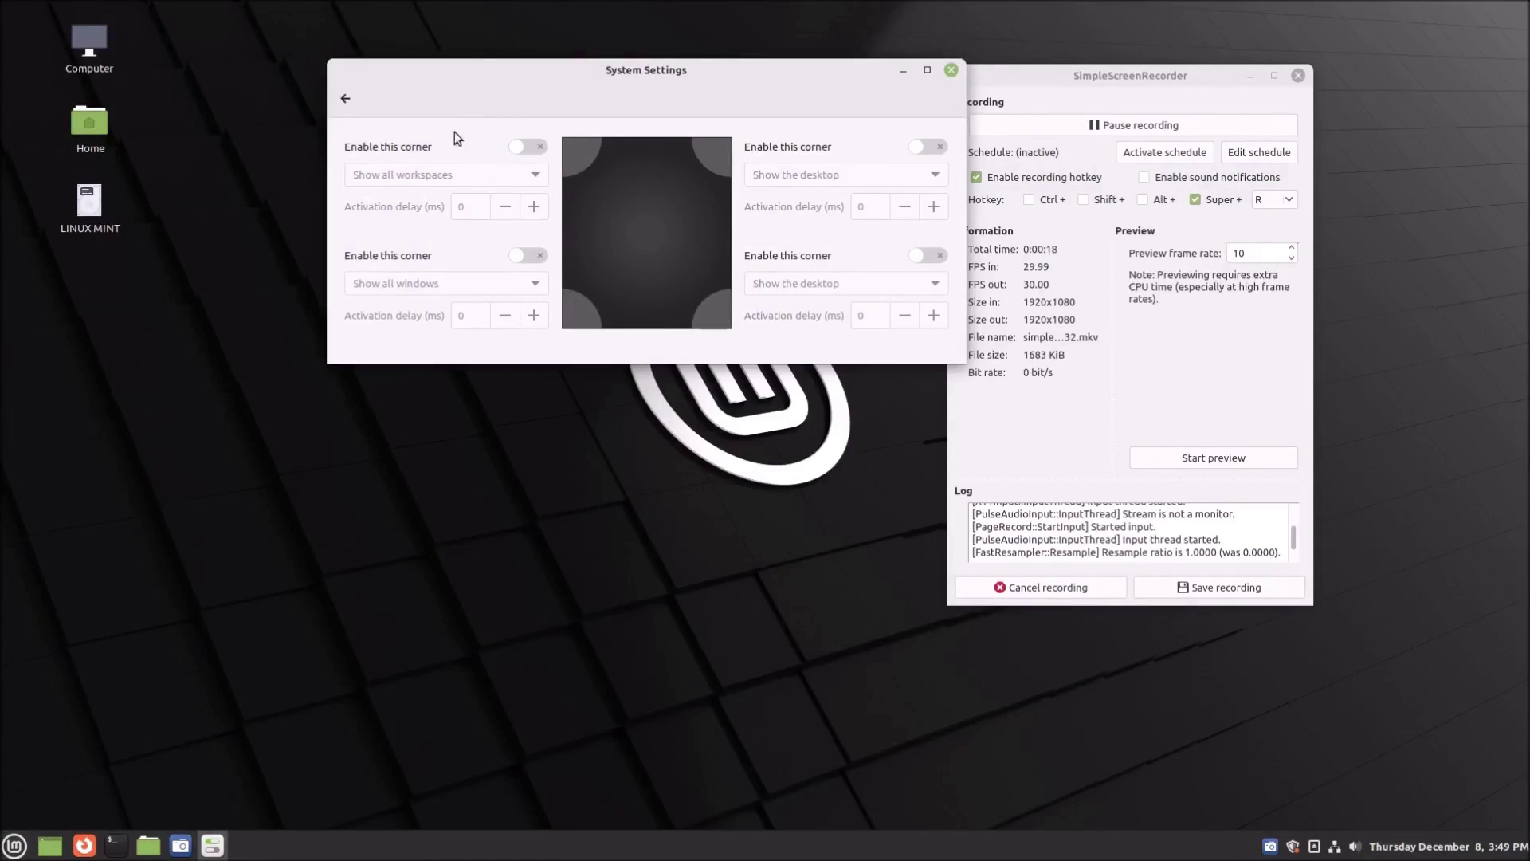
click(520, 146)
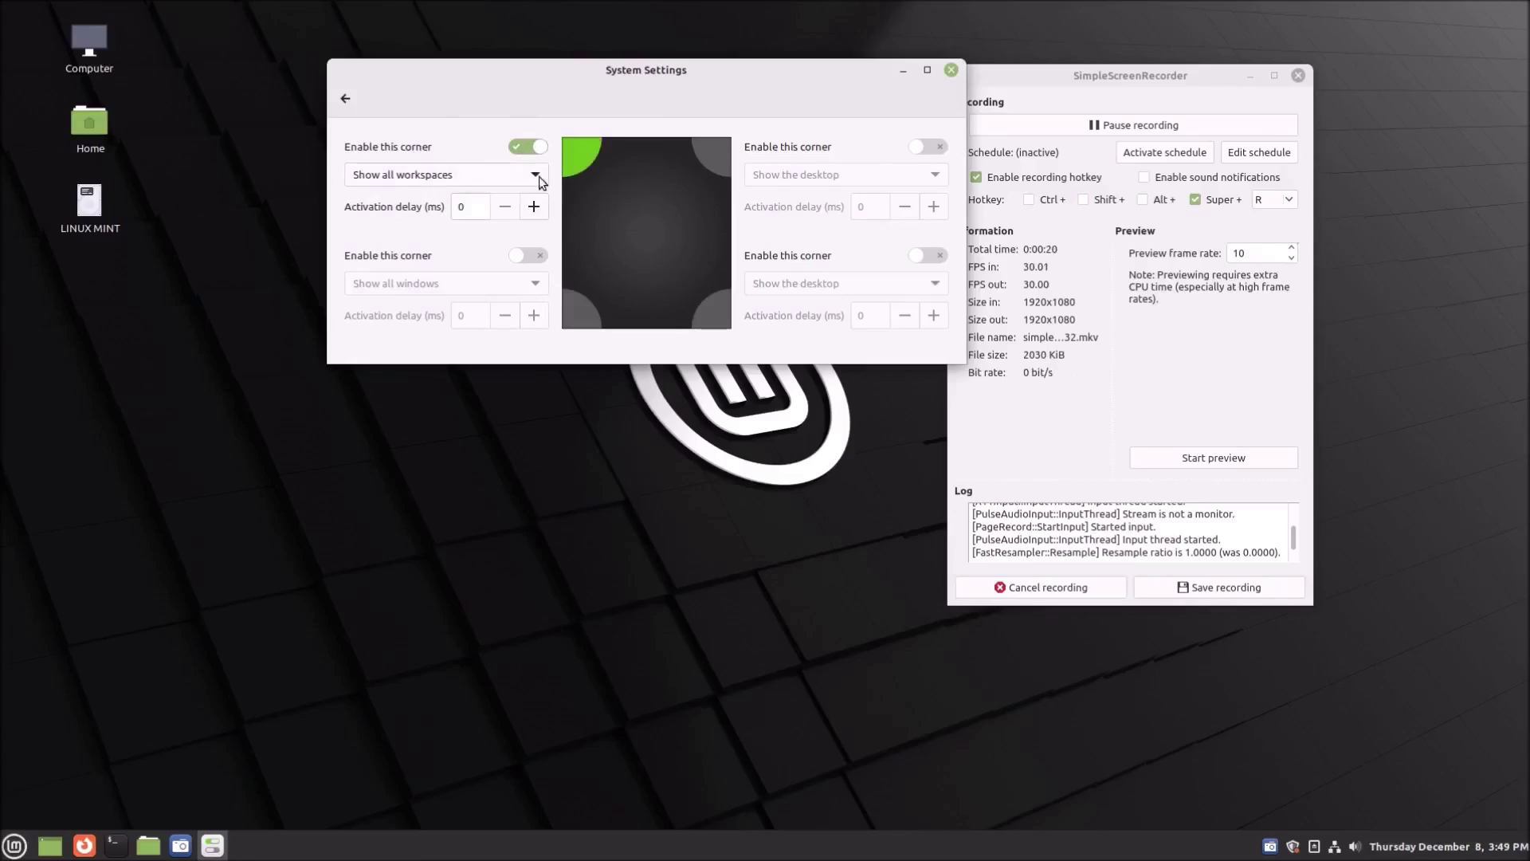
click(525, 171)
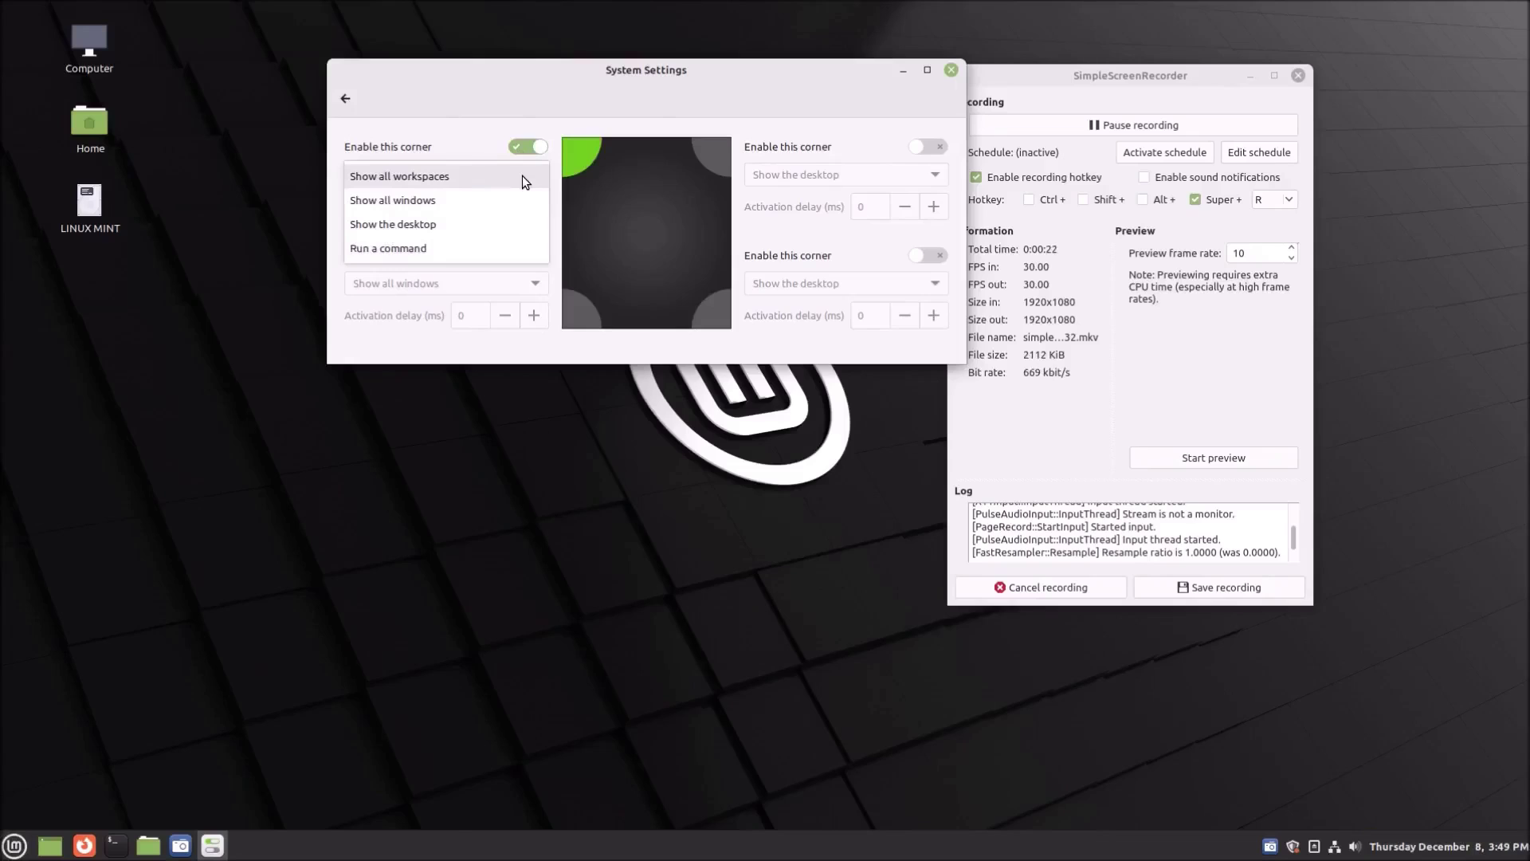
click(523, 176)
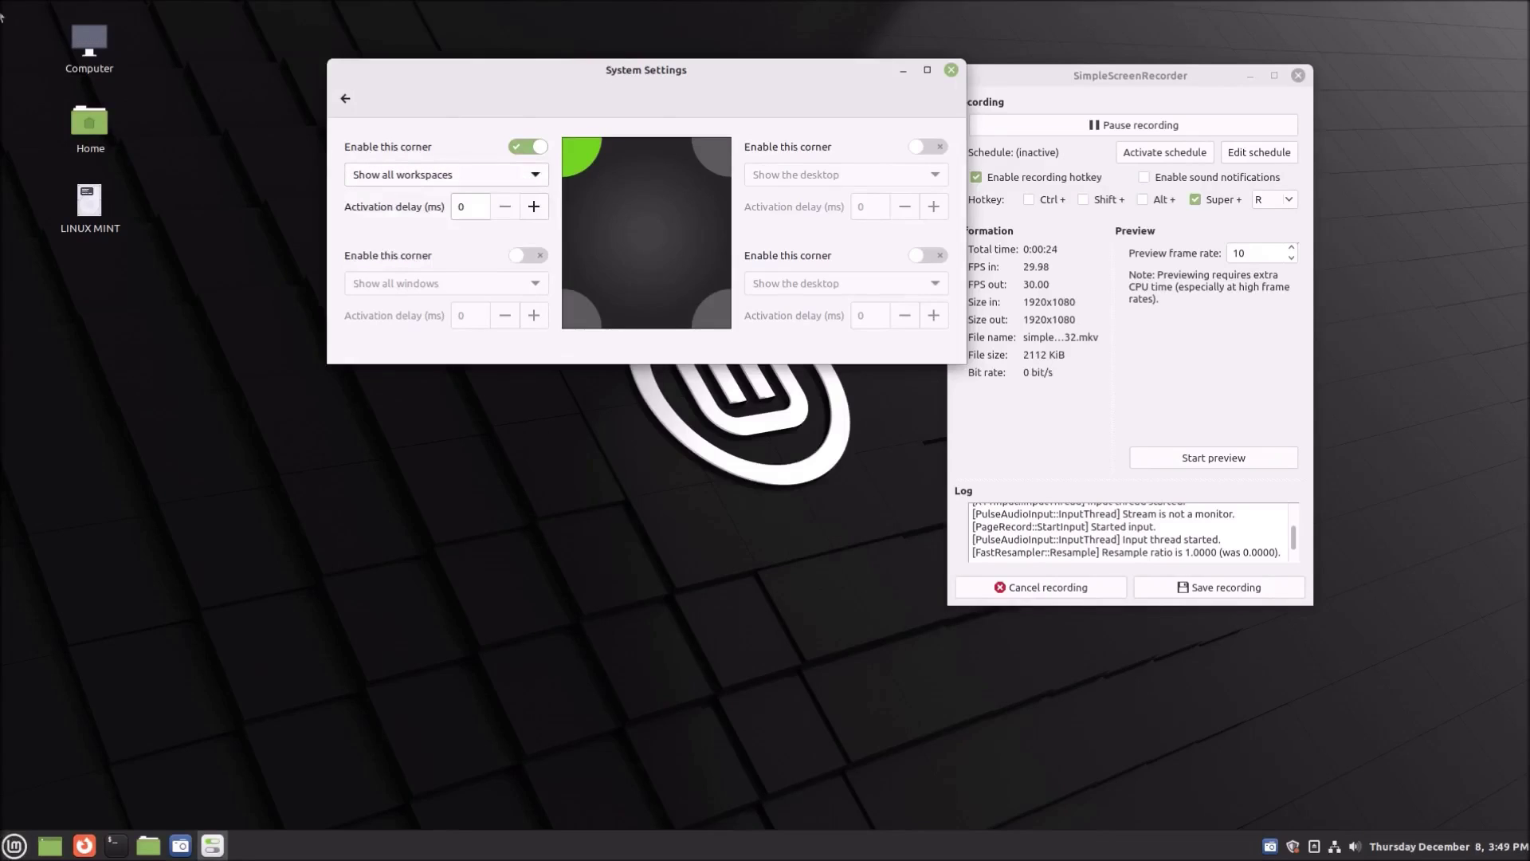
mouse_move(2, 4)
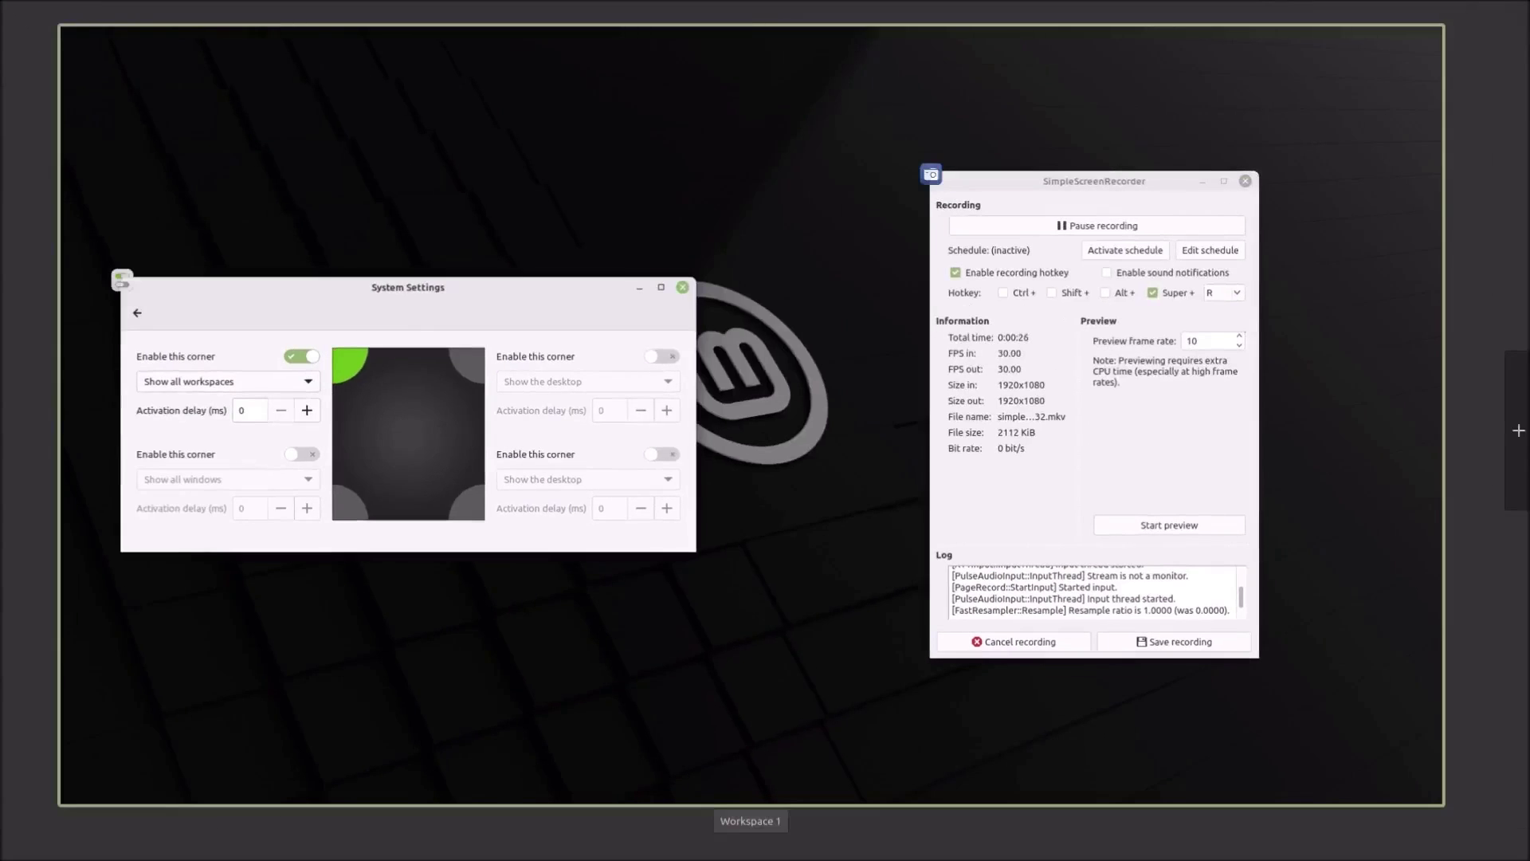
click(695, 420)
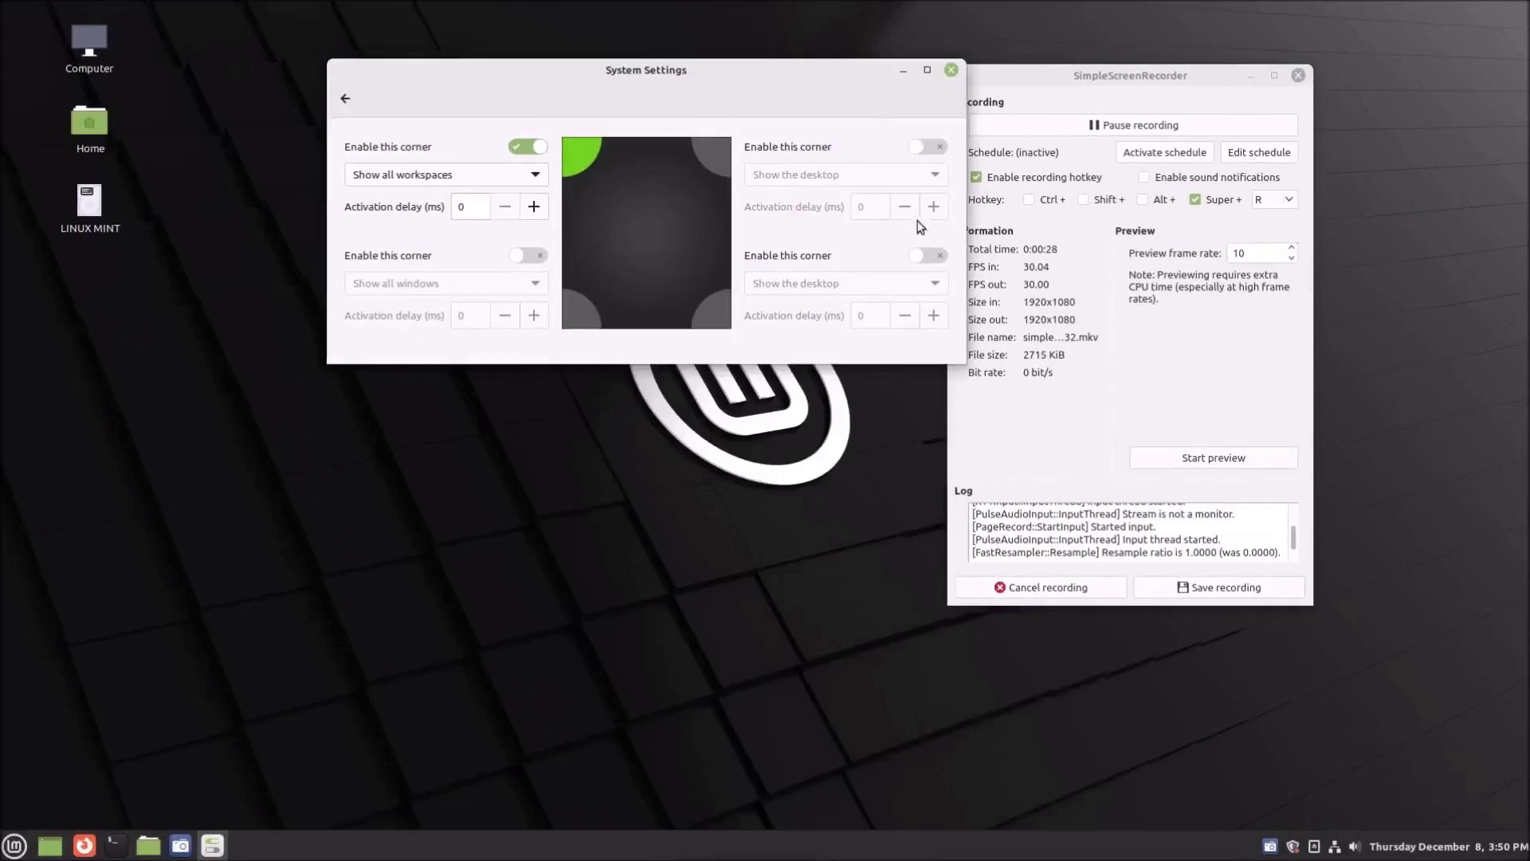
Enable the desktop's top-right hot corner with the action Show the desktop, test it, and restore the System Settings window
click(921, 146)
click(831, 177)
click(832, 178)
mouse_move(1529, 0)
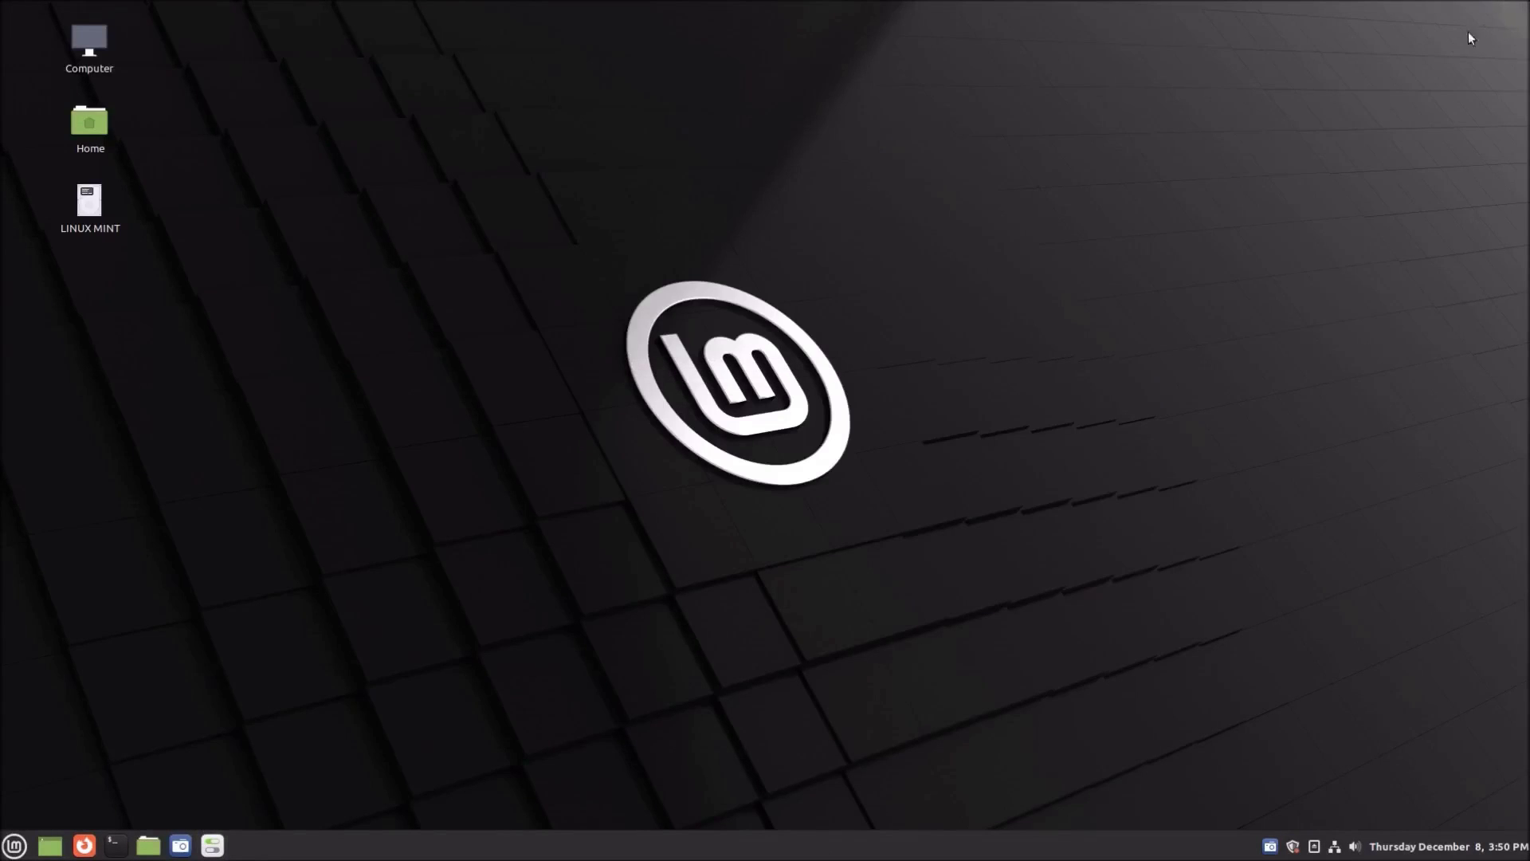
click(209, 847)
click(211, 846)
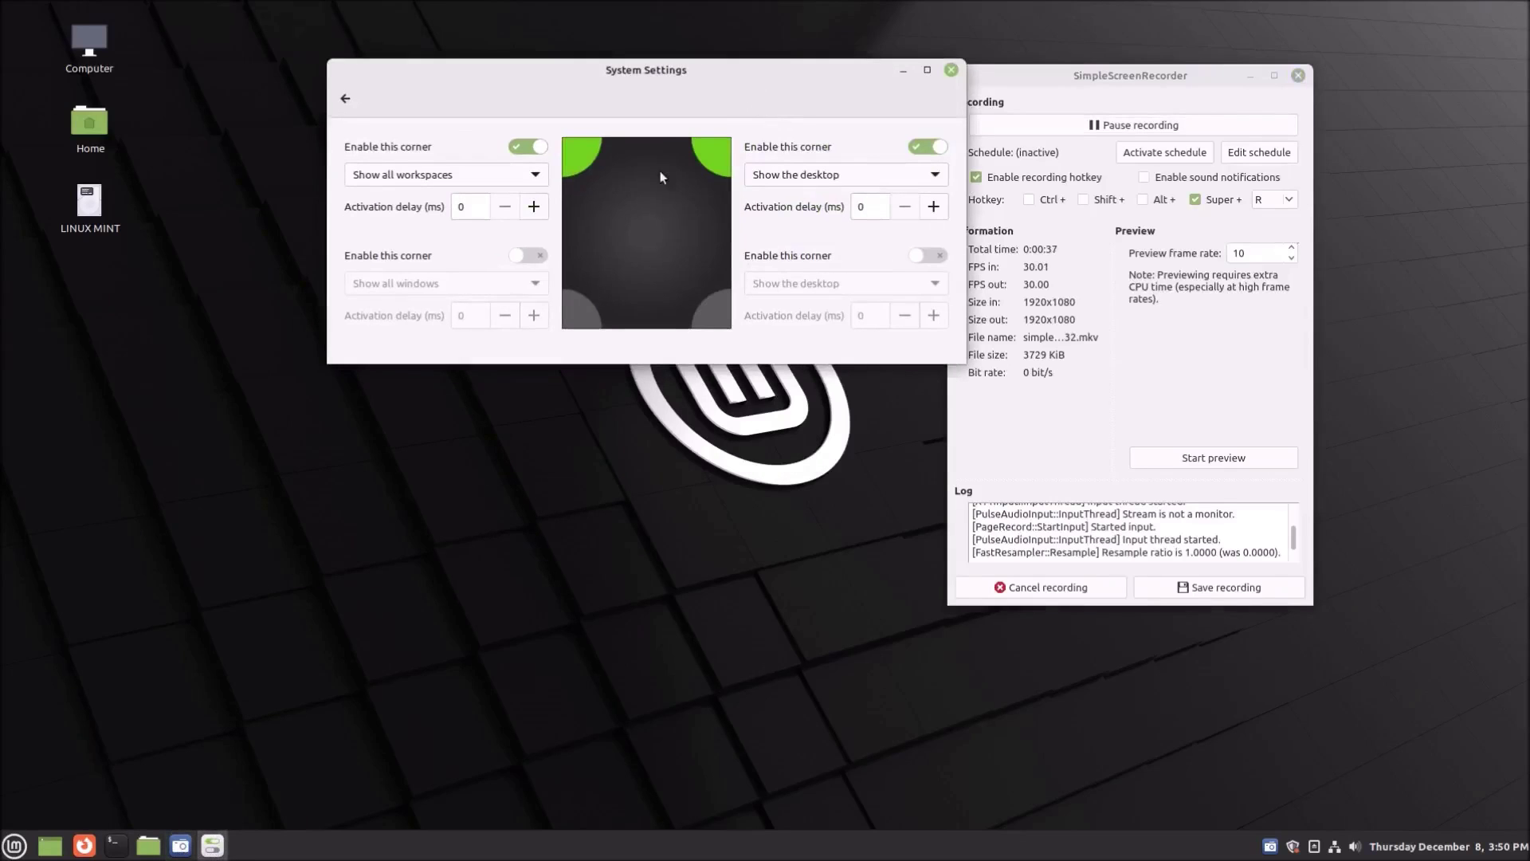
Move the System Settings window clear of SimpleScreenRecorder and save the recording
drag(650, 93, 582, 154)
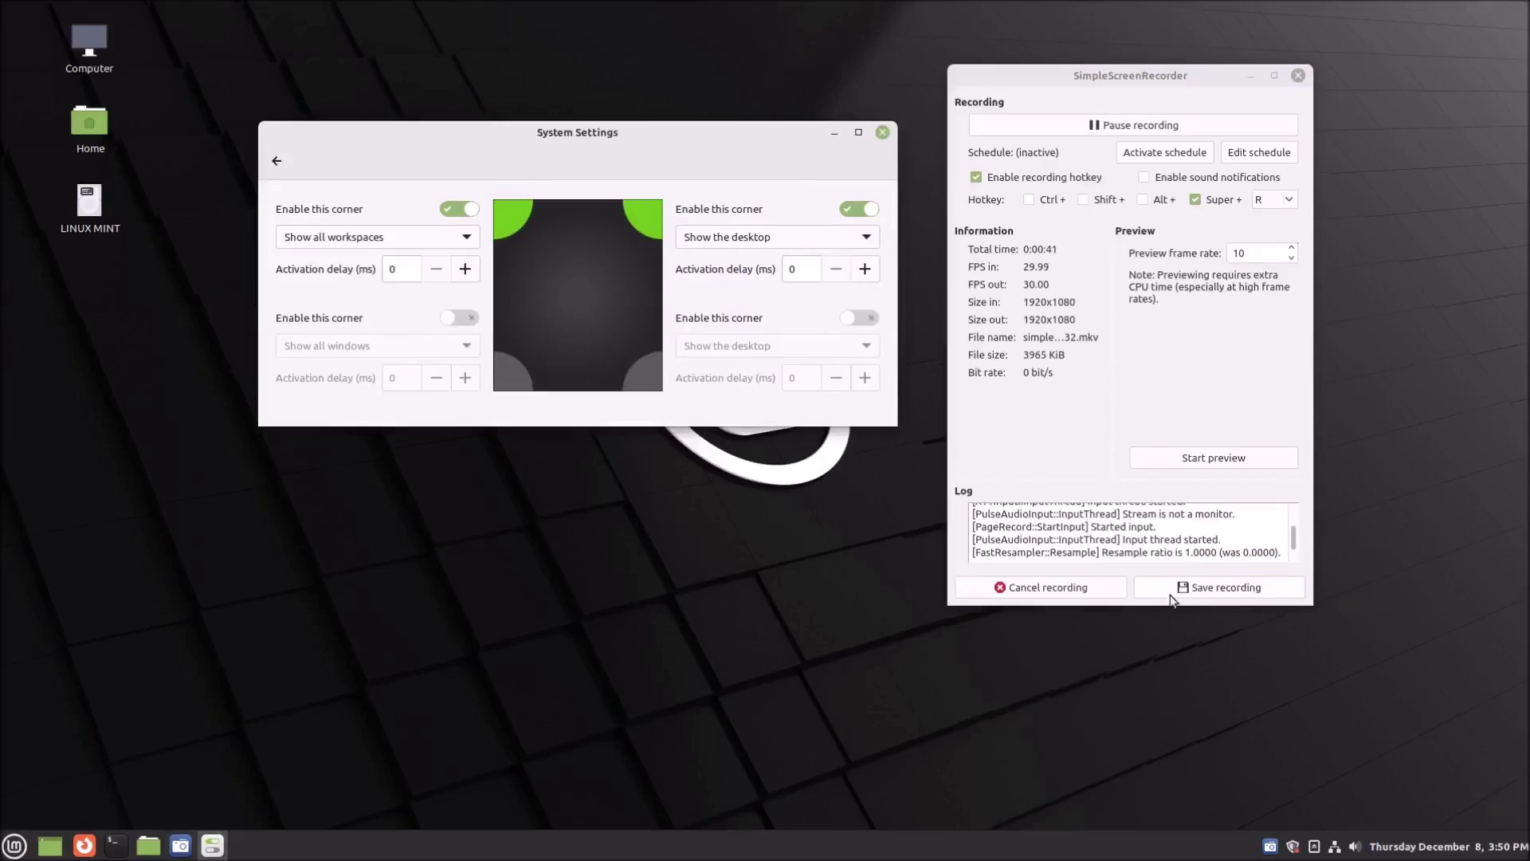
click(1170, 595)
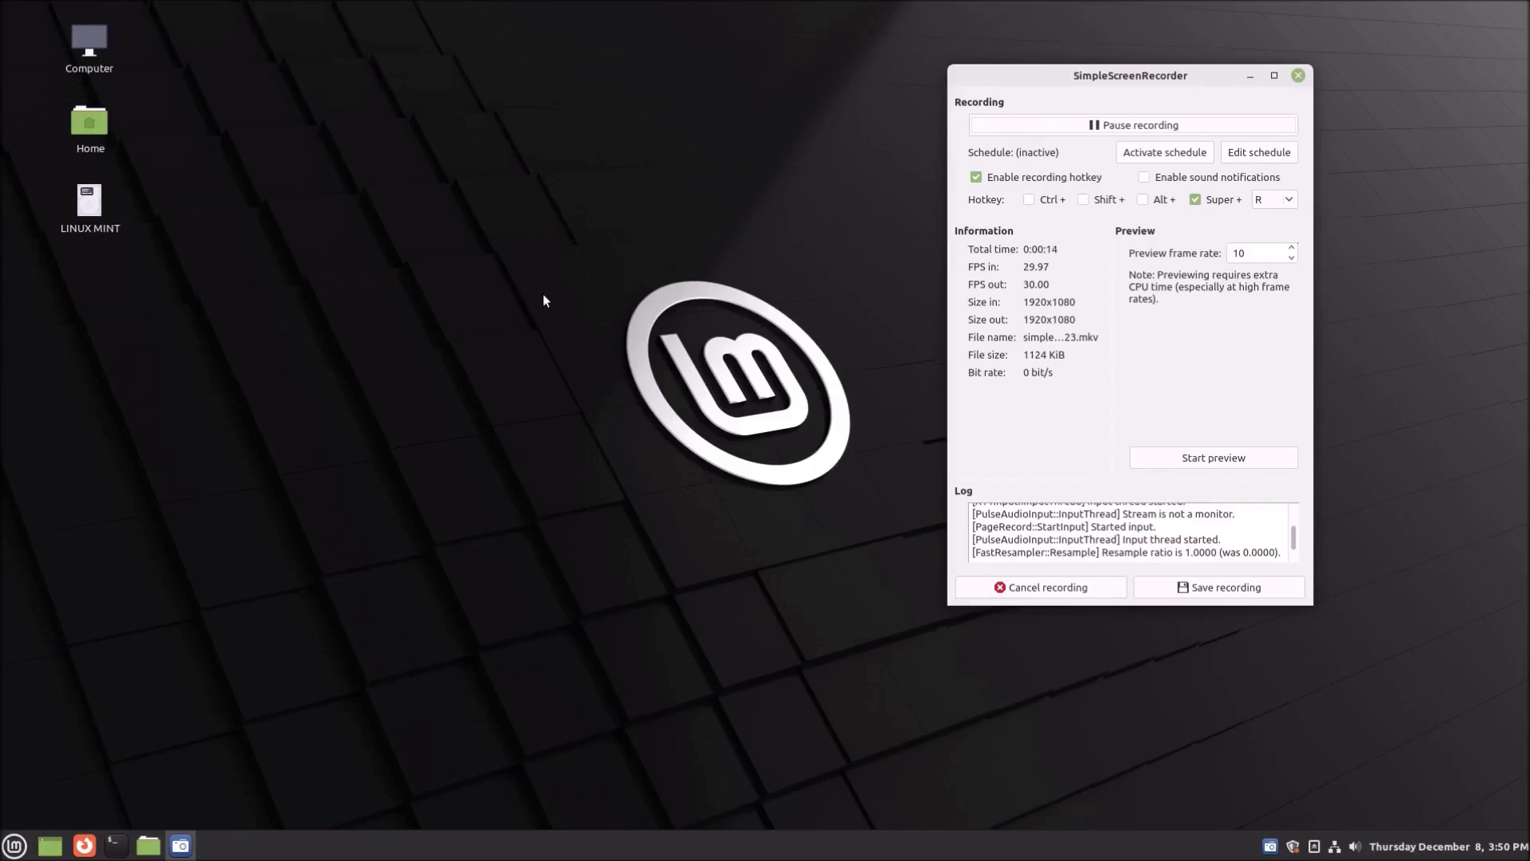
Open the Home folder in the file manager and move its window to the upper part of the desktop
click(137, 847)
drag(505, 142, 607, 28)
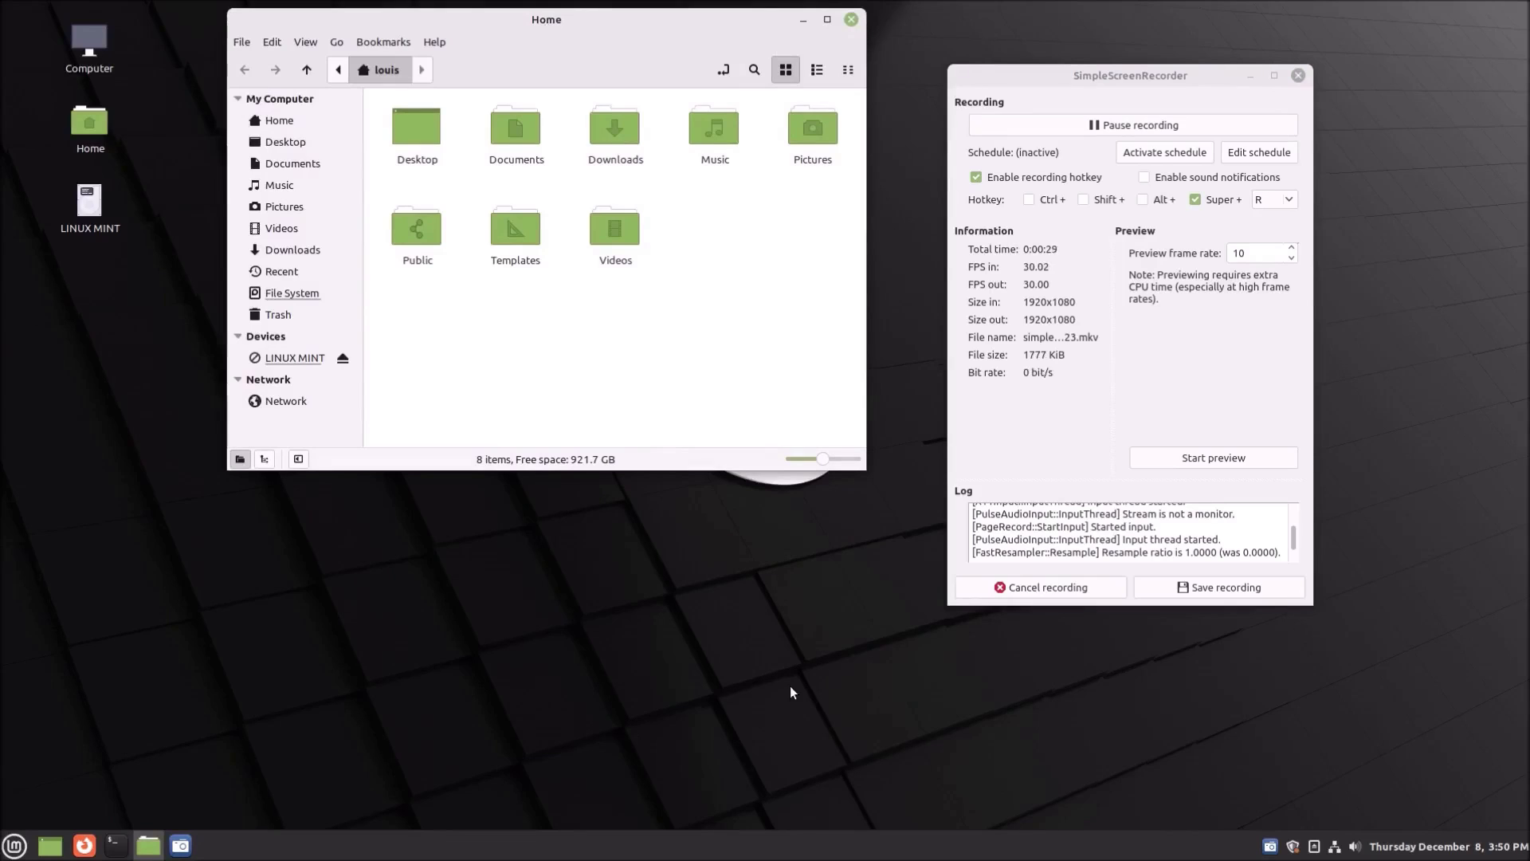
Run sudo xkill in a new terminal, authenticating with the account password, and kill the Home file manager window
key(ctrl+alt+t)
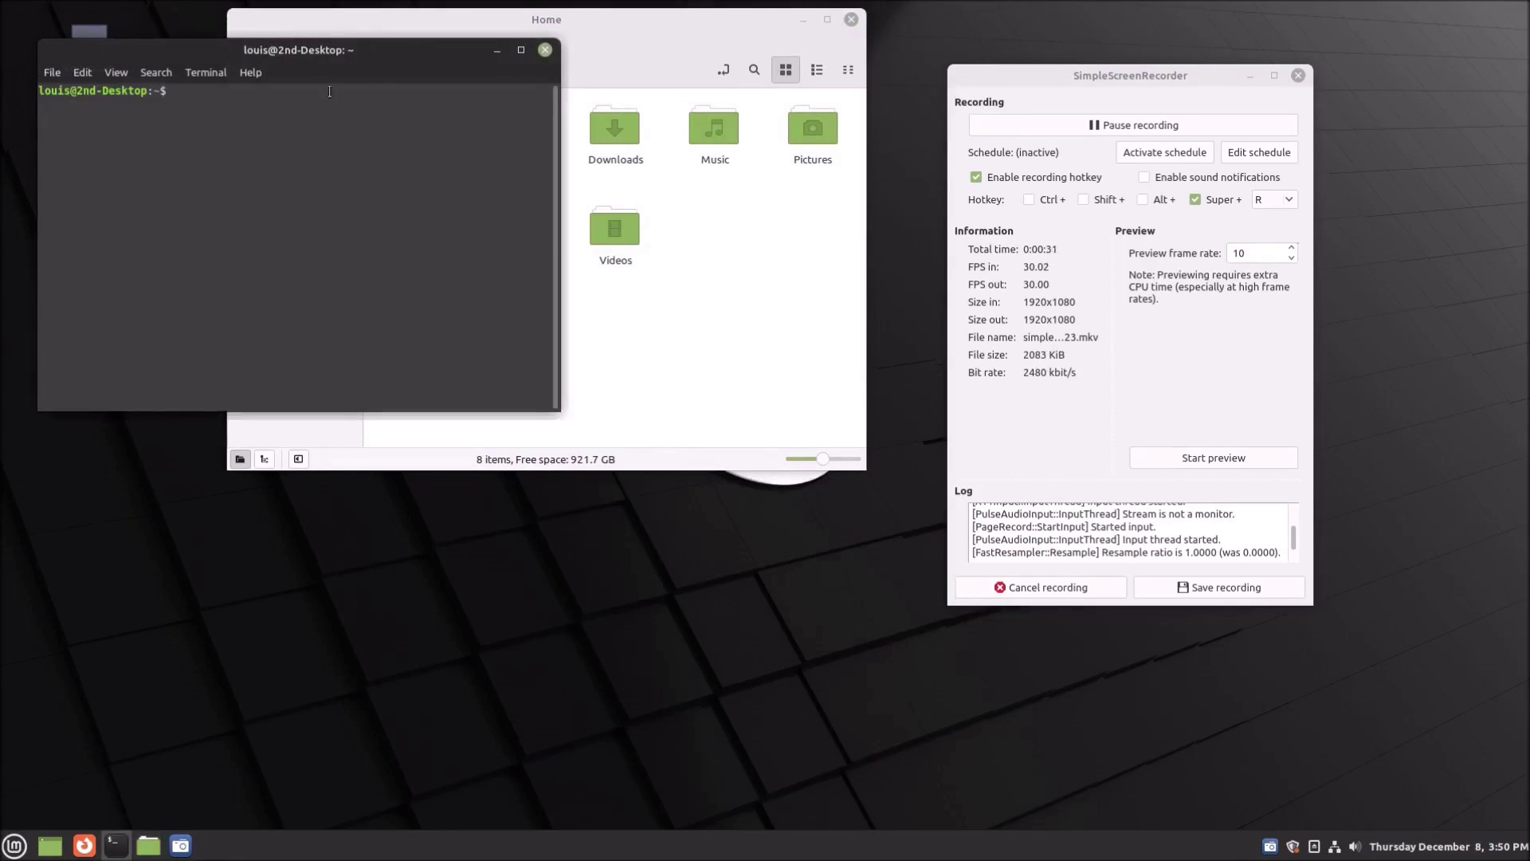
drag(314, 52, 788, 554)
text(sudo xkill)
key(Return)
text(*************)
key(Return)
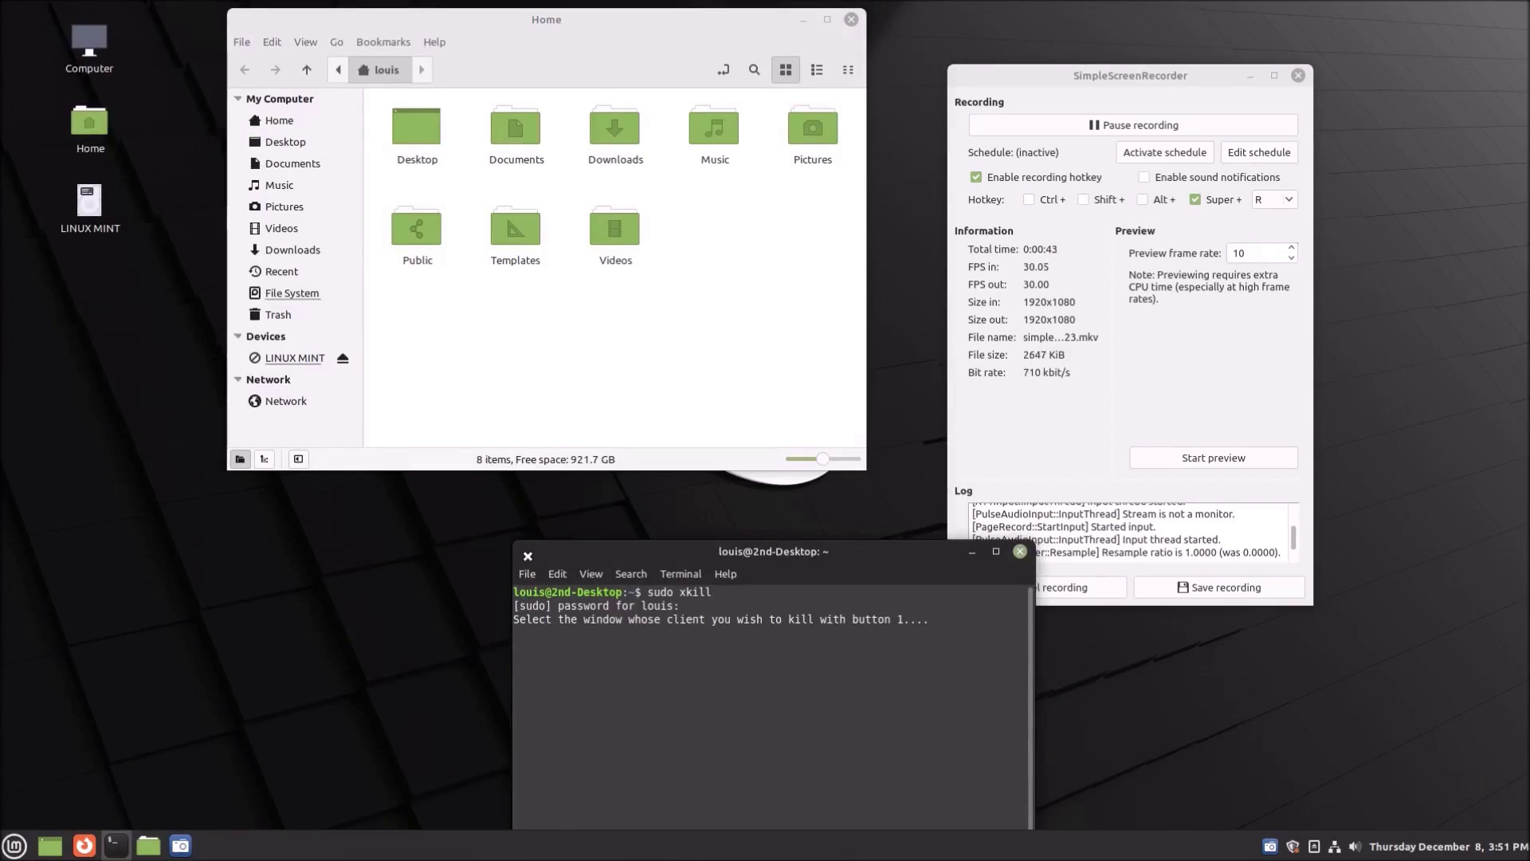
click(461, 330)
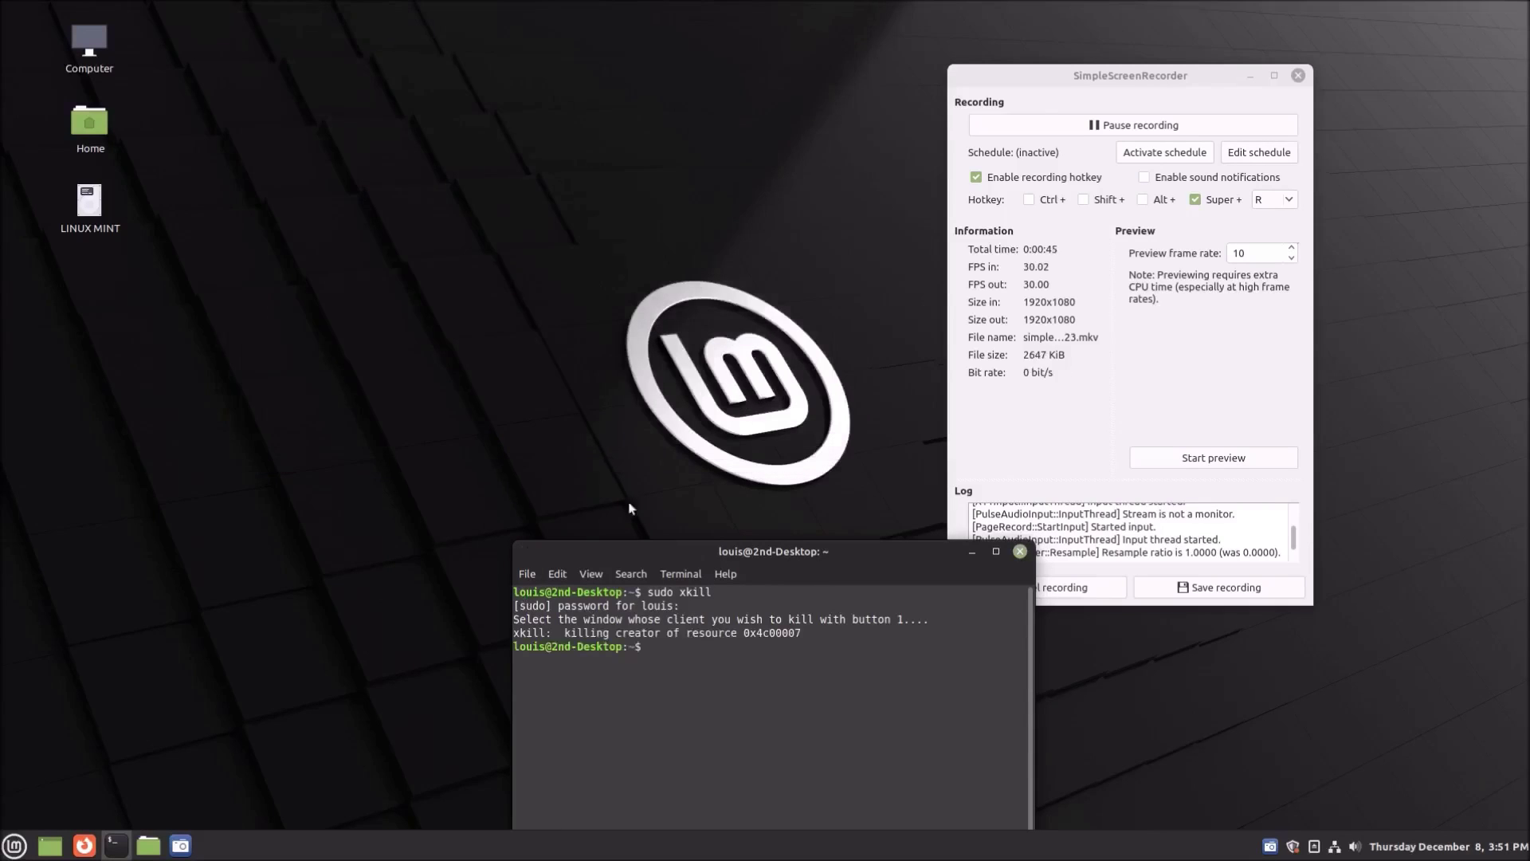
drag(771, 562, 365, 288)
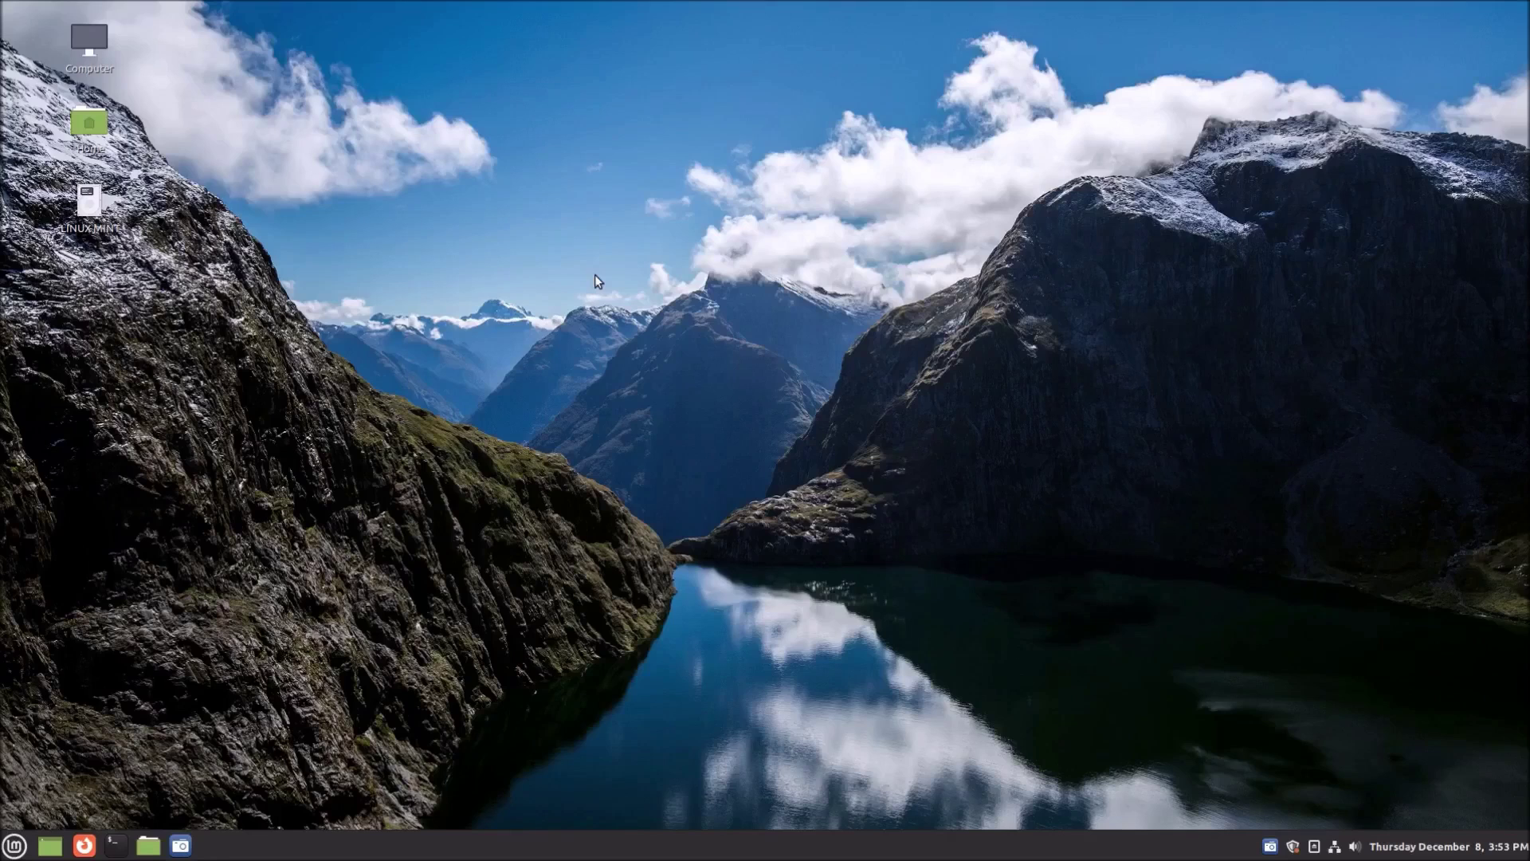
View the Vanessa wallpapers in the desktop background settings and close the window
right_click(594, 282)
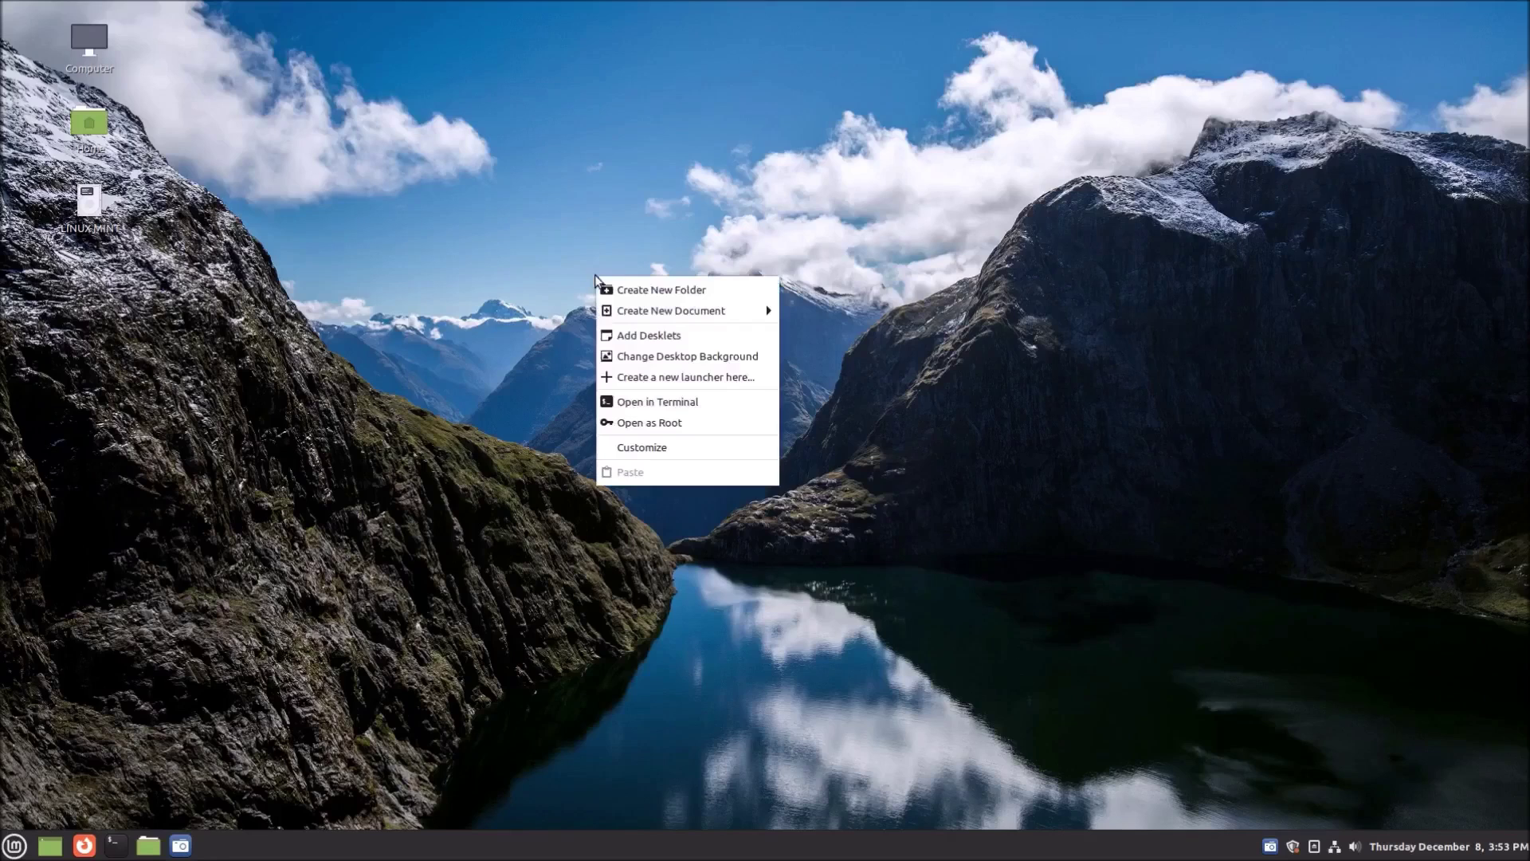
click(714, 356)
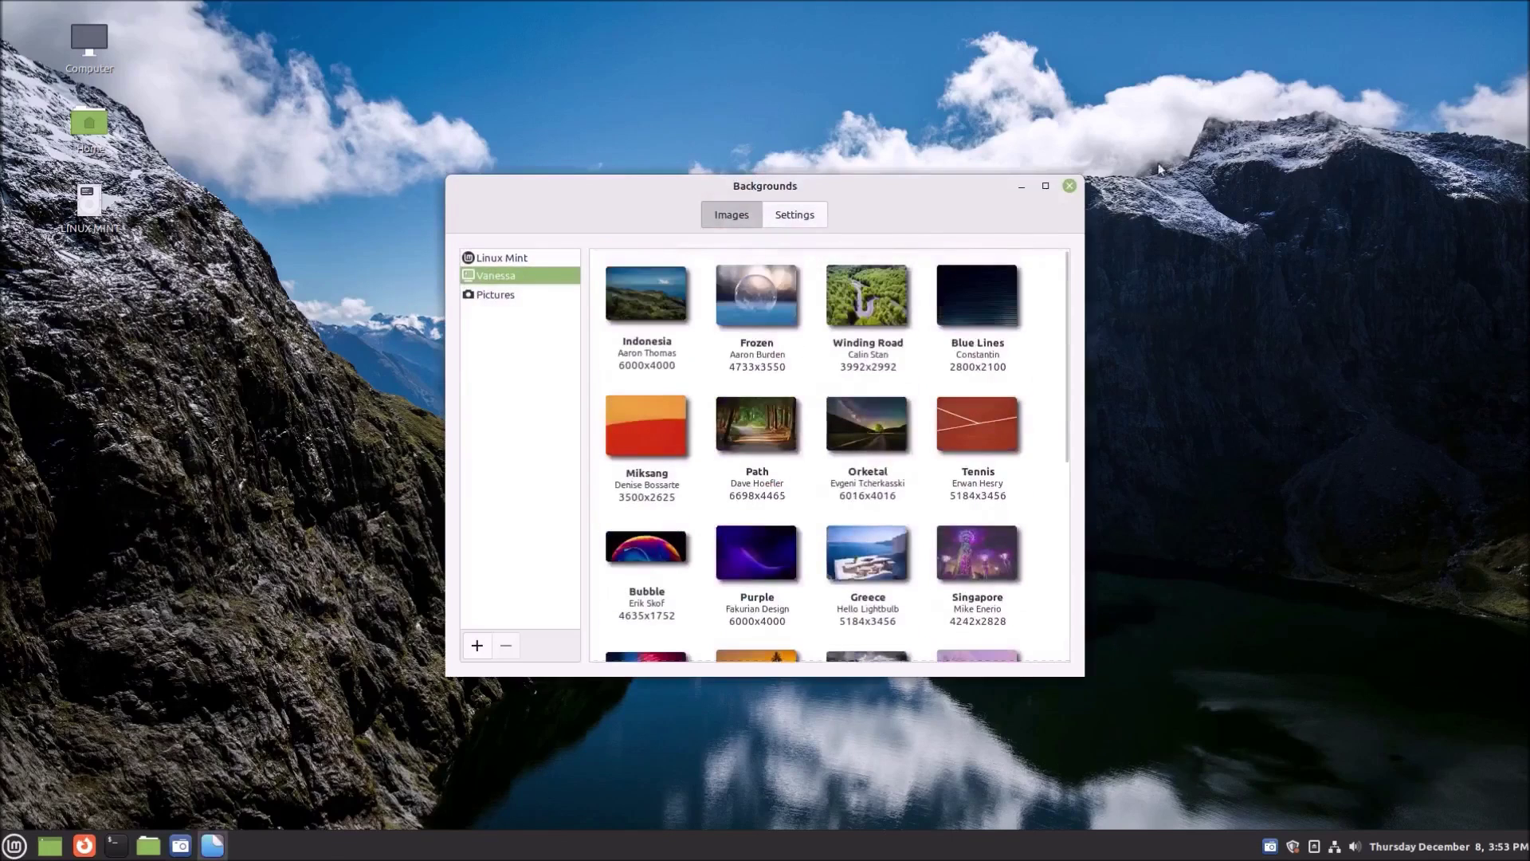
click(1070, 186)
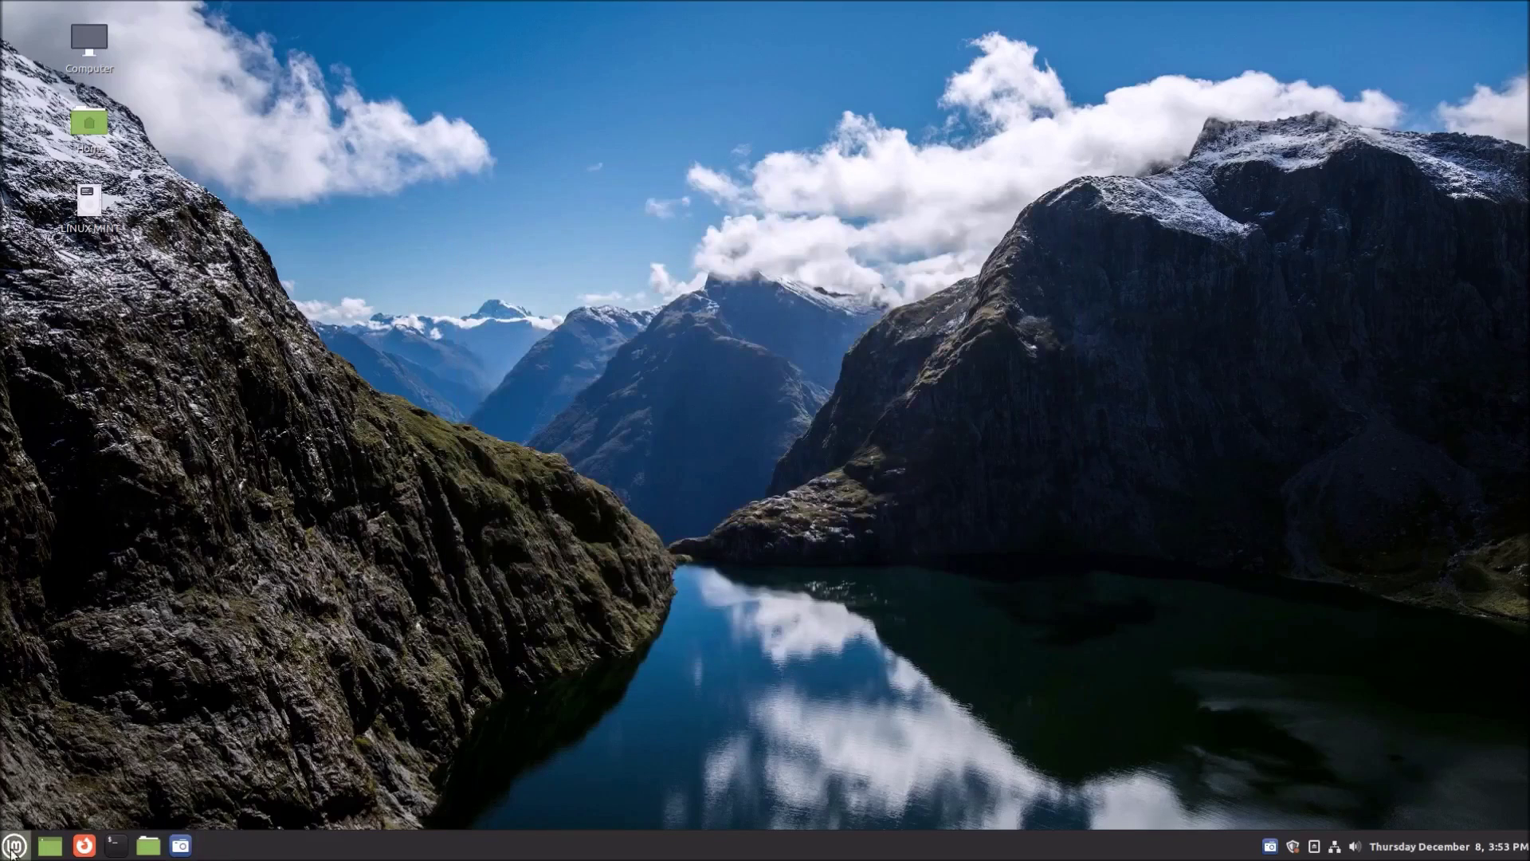
In the Themes system settings, set the Applications theme to Mint-Y-Dark-Blue and the Icons theme to Mint-X-Pink
click(15, 846)
click(40, 546)
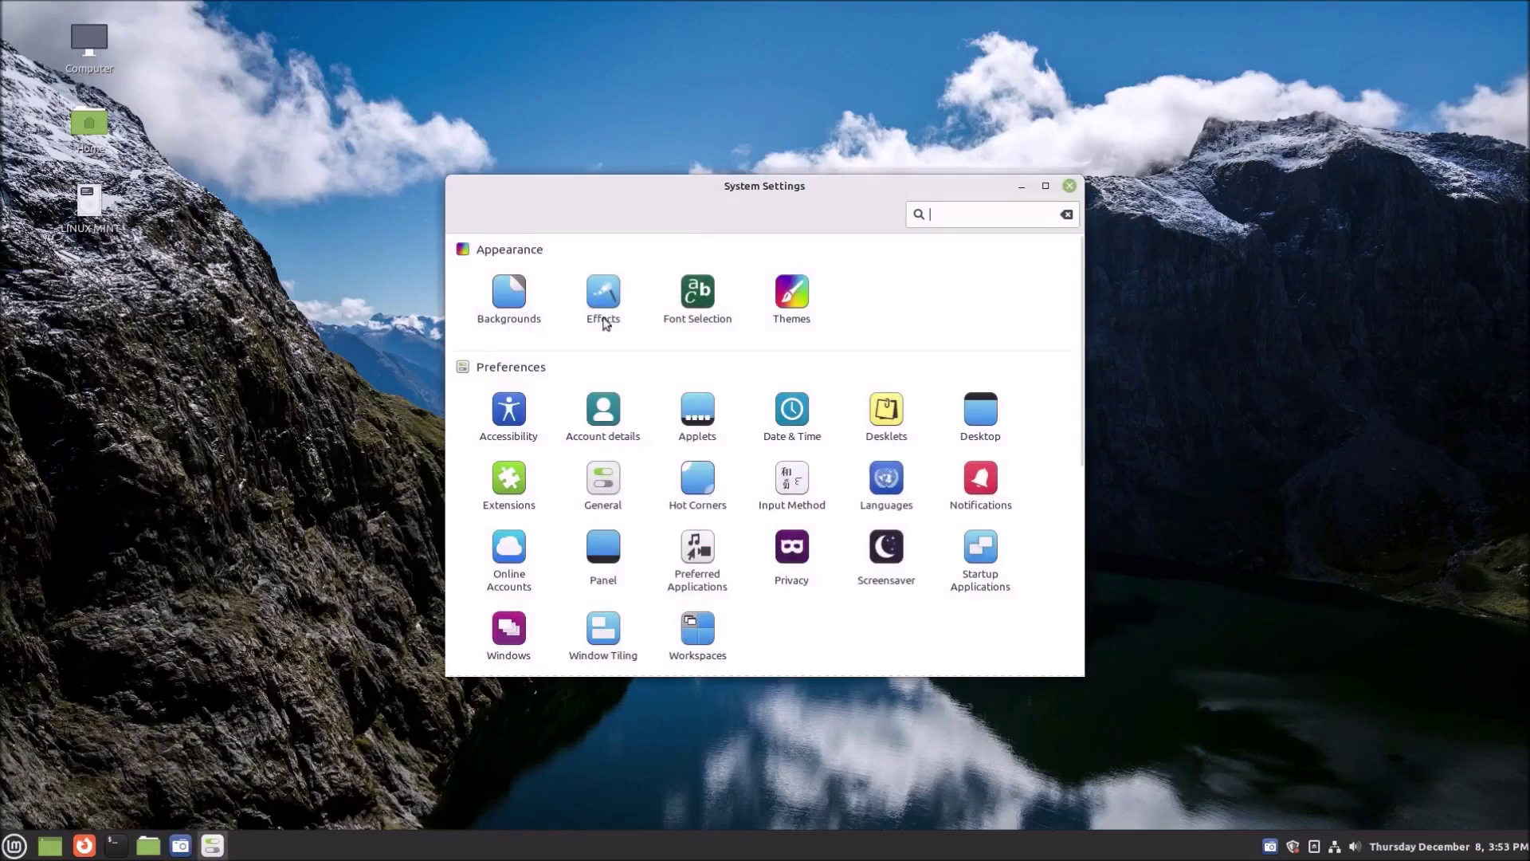
click(780, 317)
click(786, 302)
click(929, 384)
click(1028, 462)
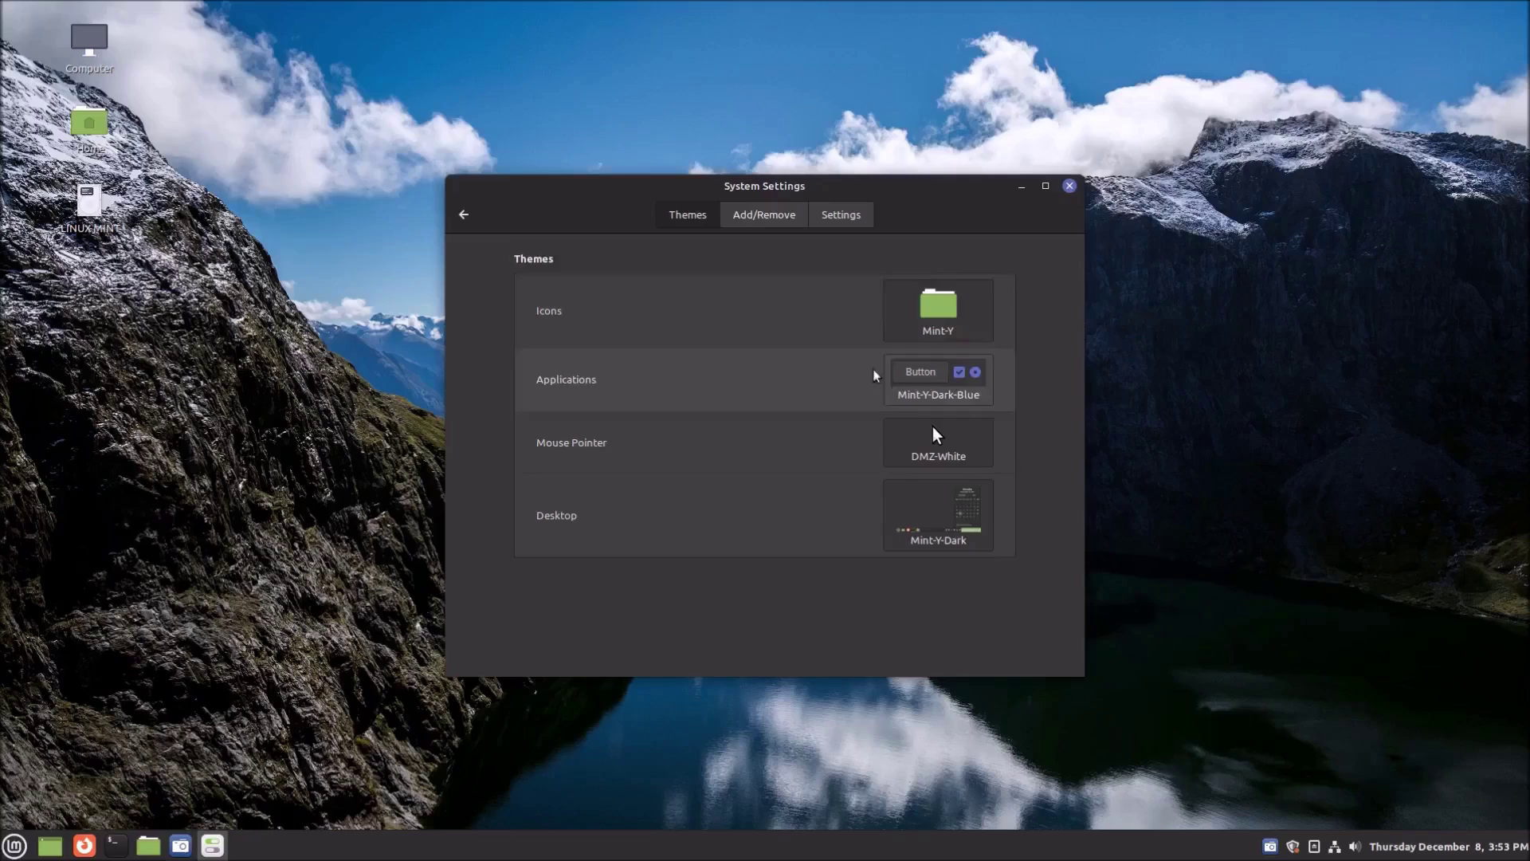
click(909, 305)
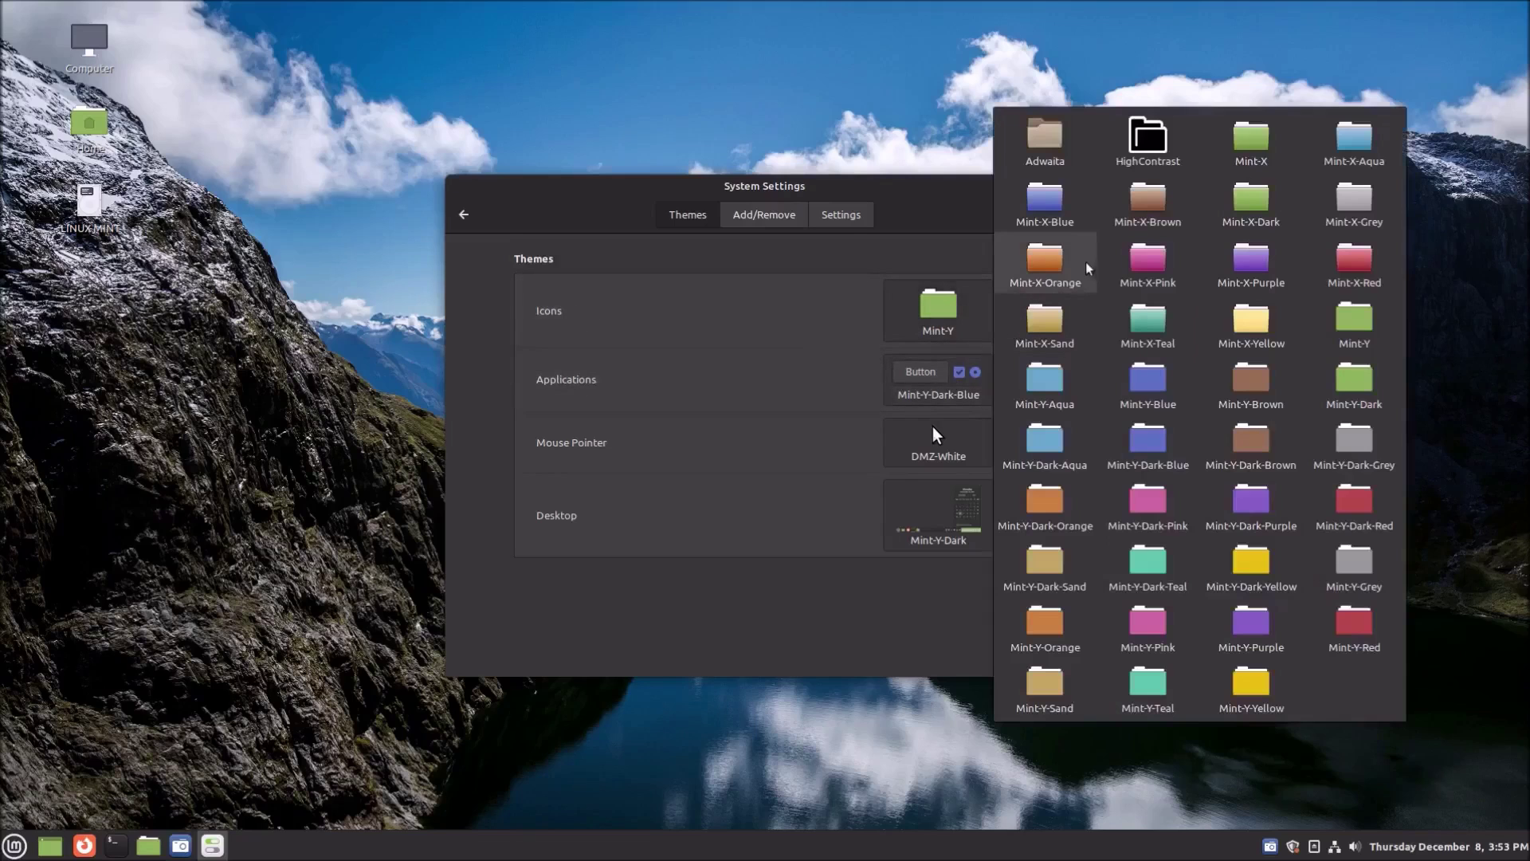
click(1150, 262)
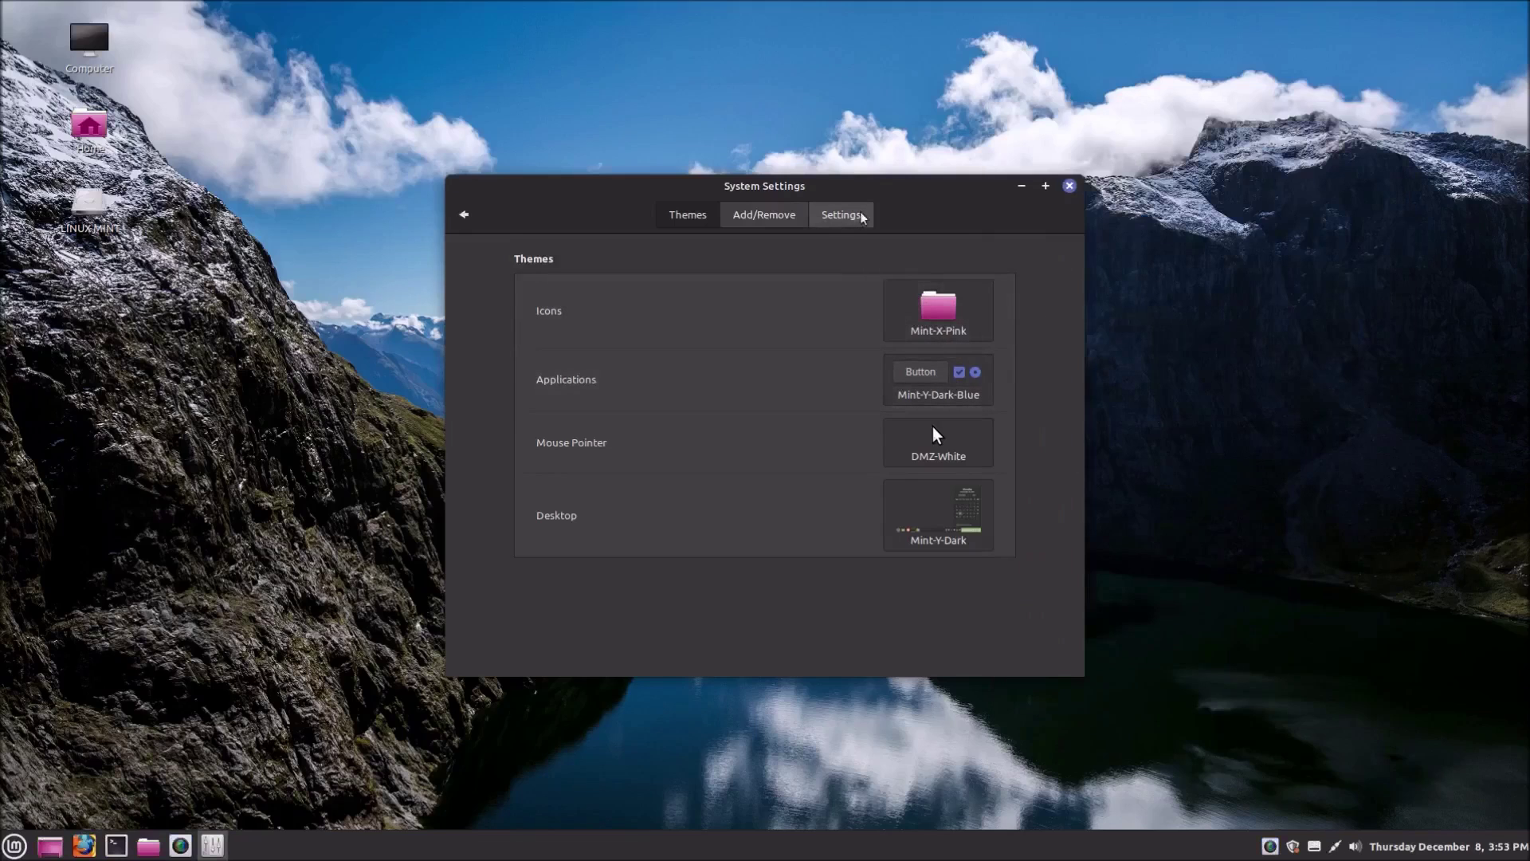
Look through the available Desktop and Mouse Pointer themes without choosing any, and leave the Themes settings
drag(925, 211, 1036, 134)
click(1053, 438)
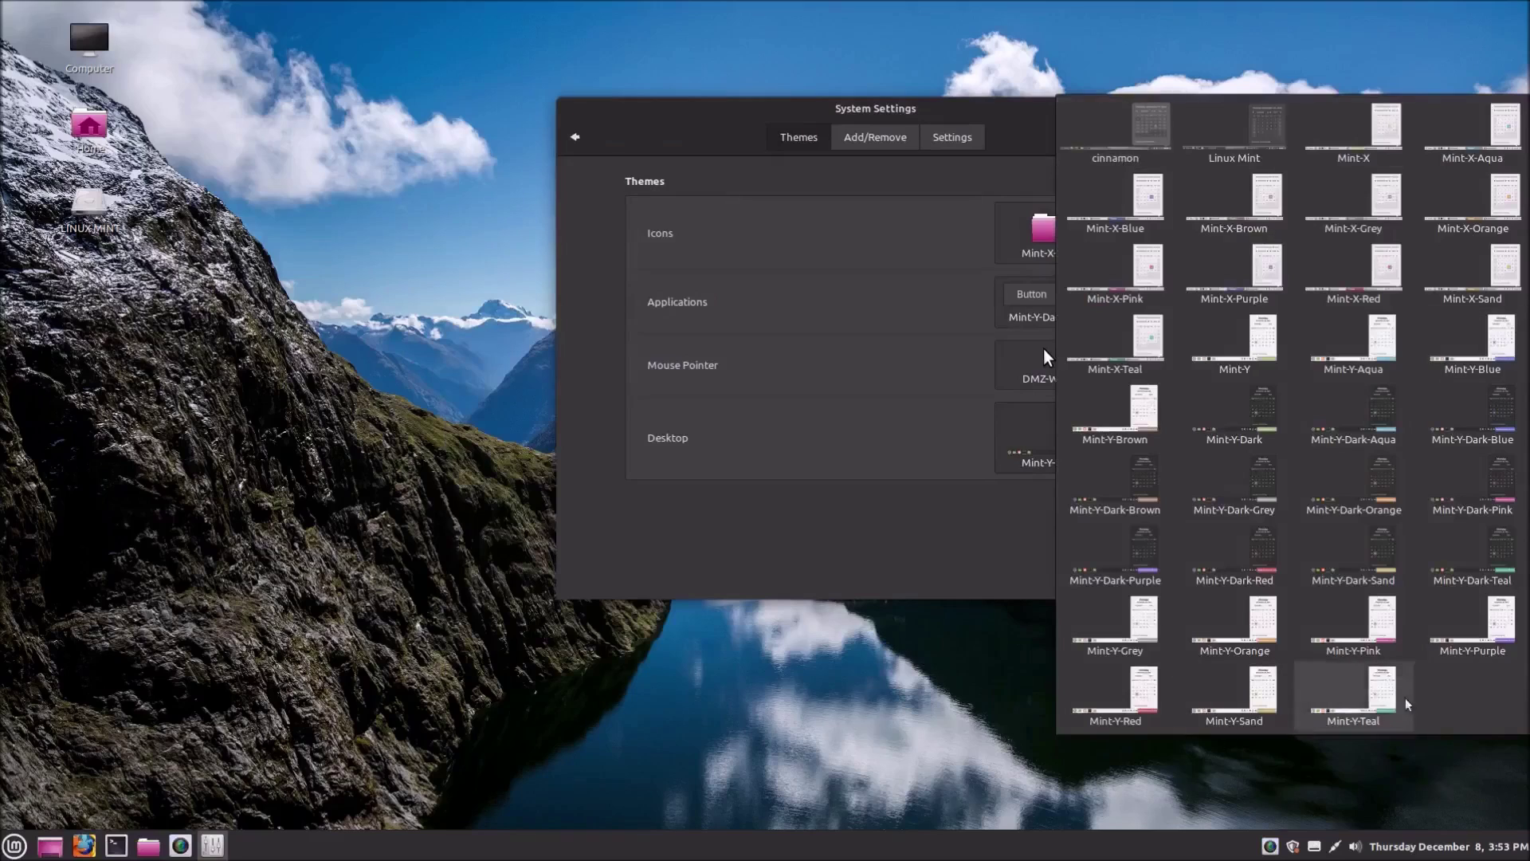
click(665, 344)
click(1100, 366)
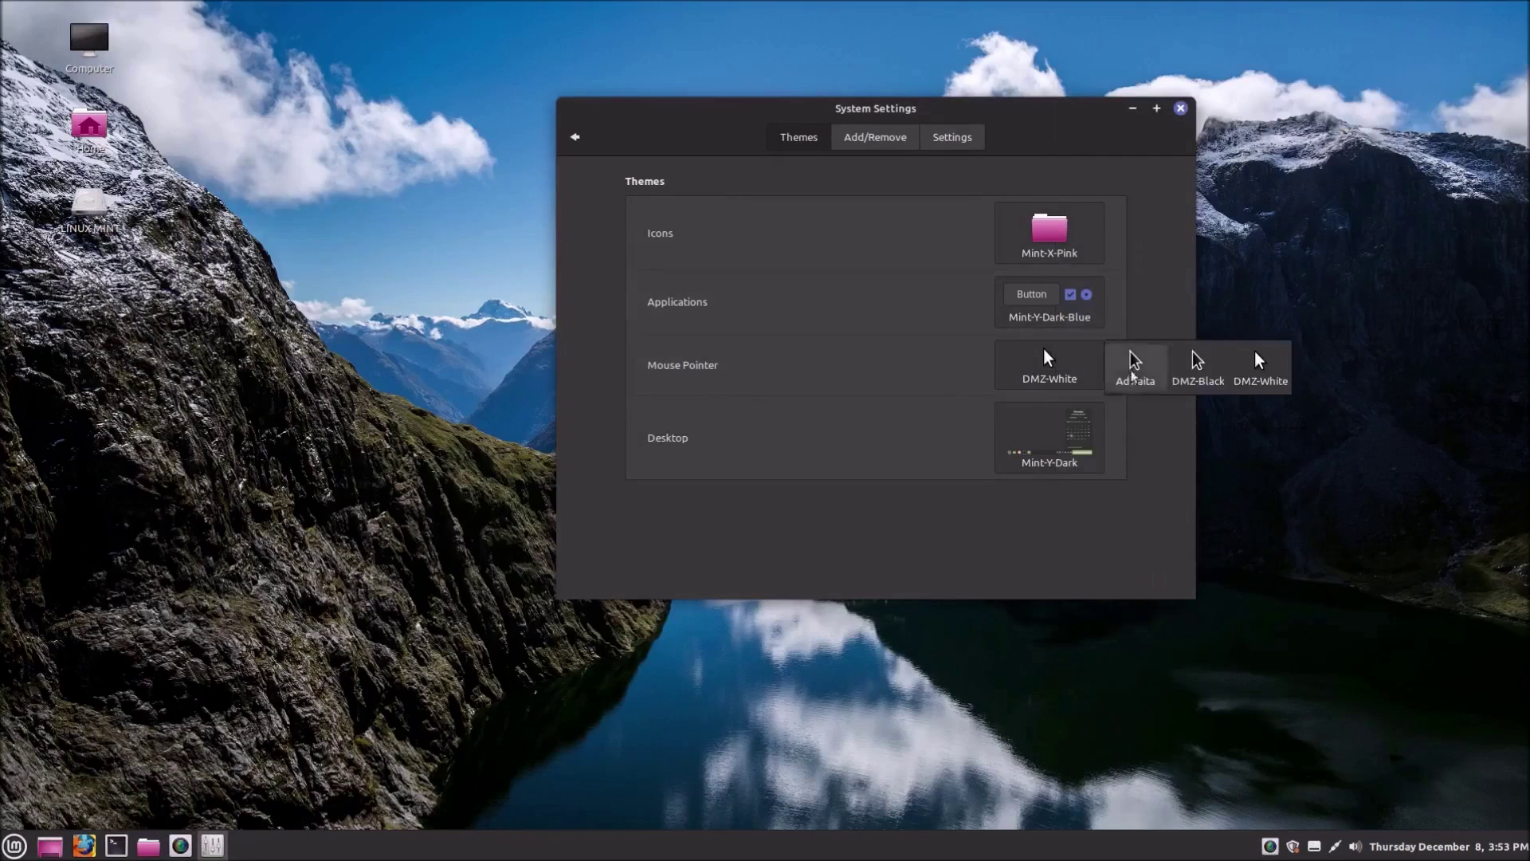
click(717, 358)
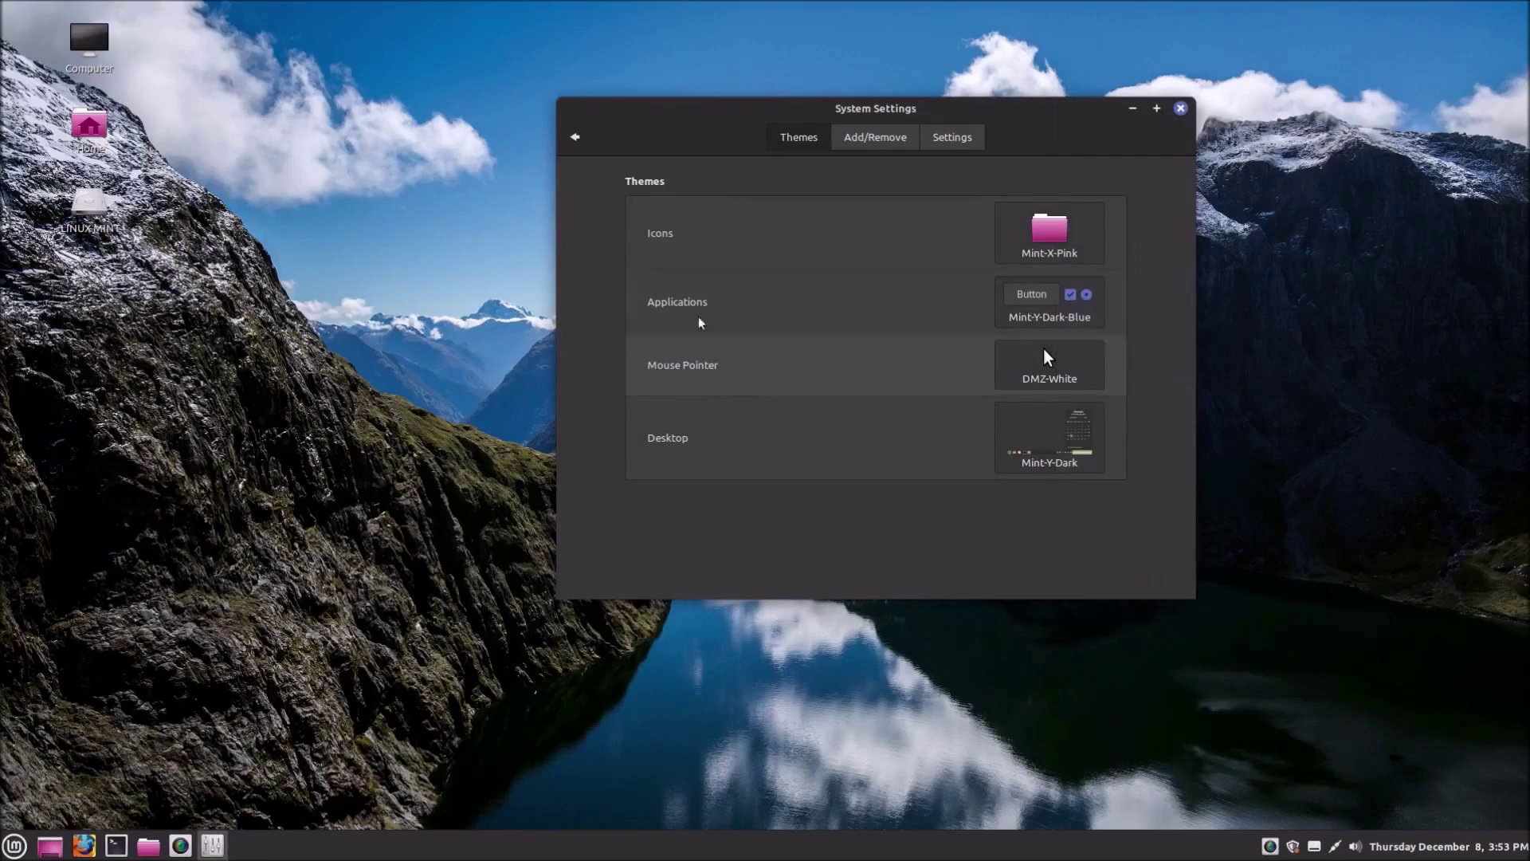
click(574, 137)
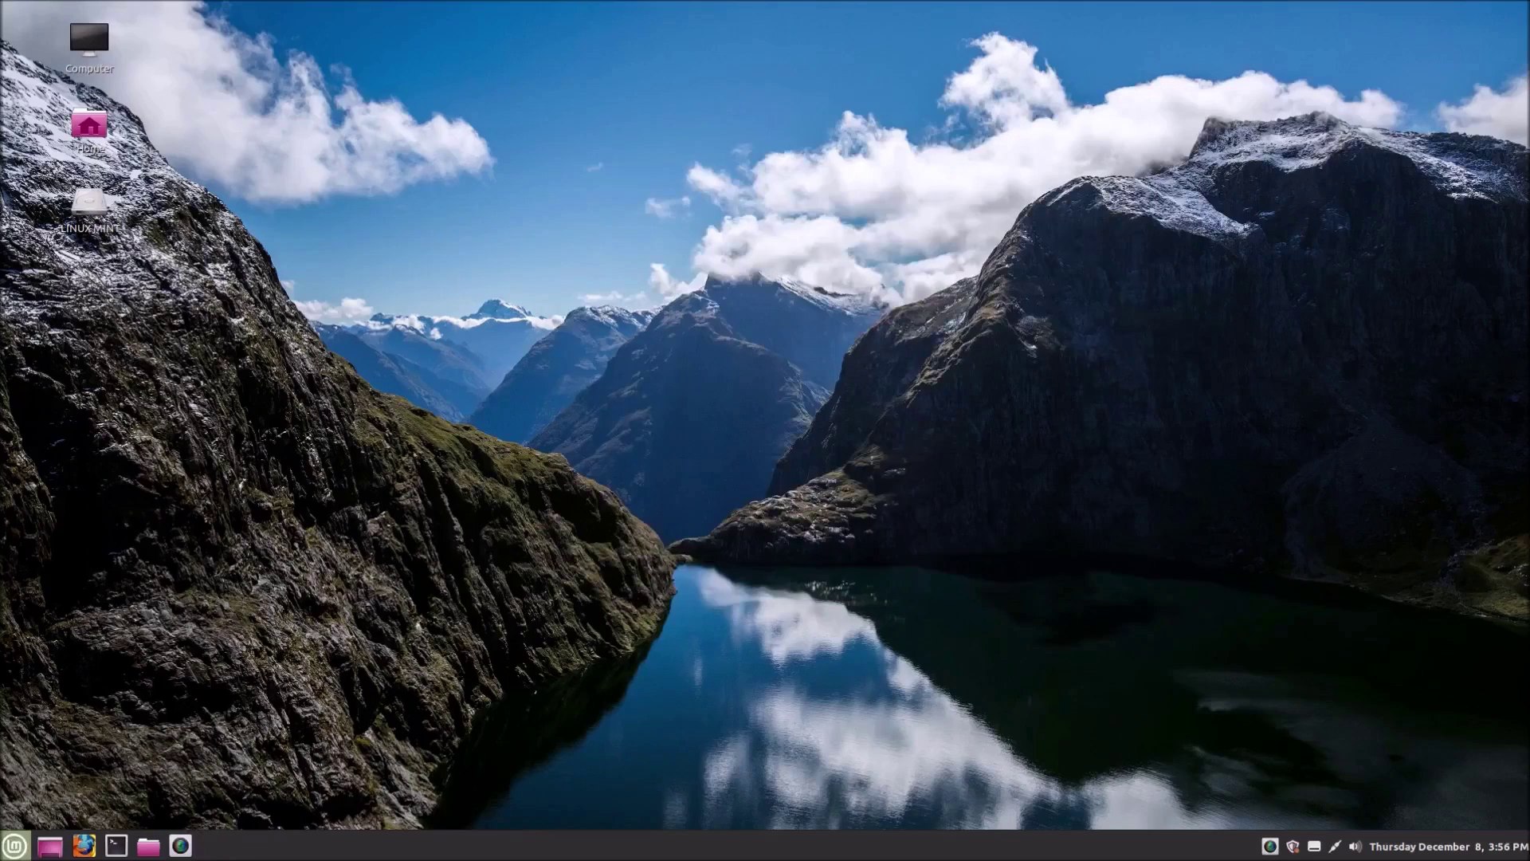
Launch LibreOffice Writer and enter the sample text "Laskjfsdlkfjsldkfj sd f" in the blank document
click(14, 845)
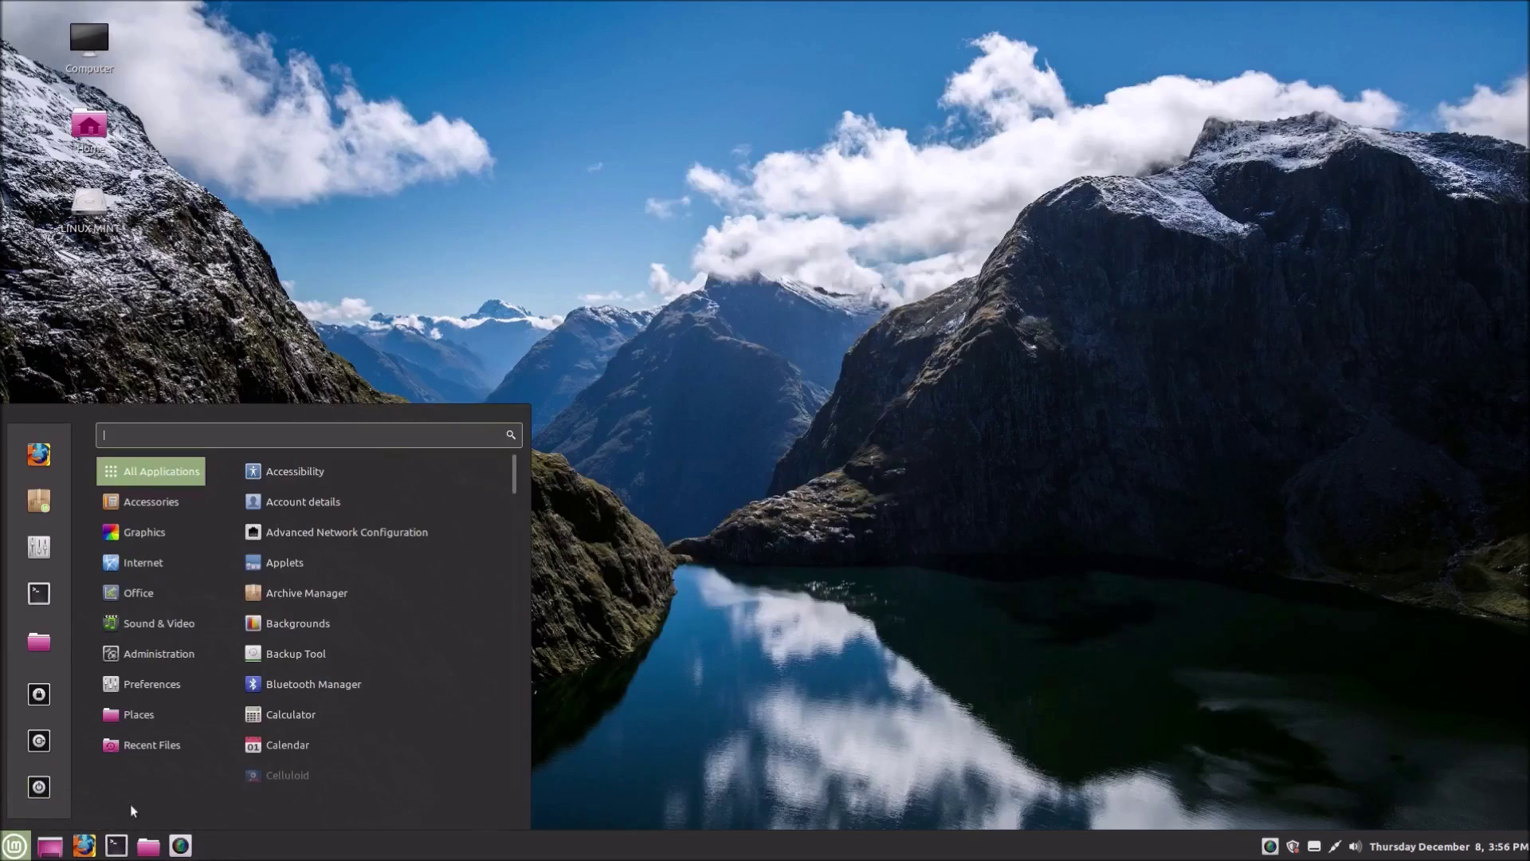
mouse_move(185, 593)
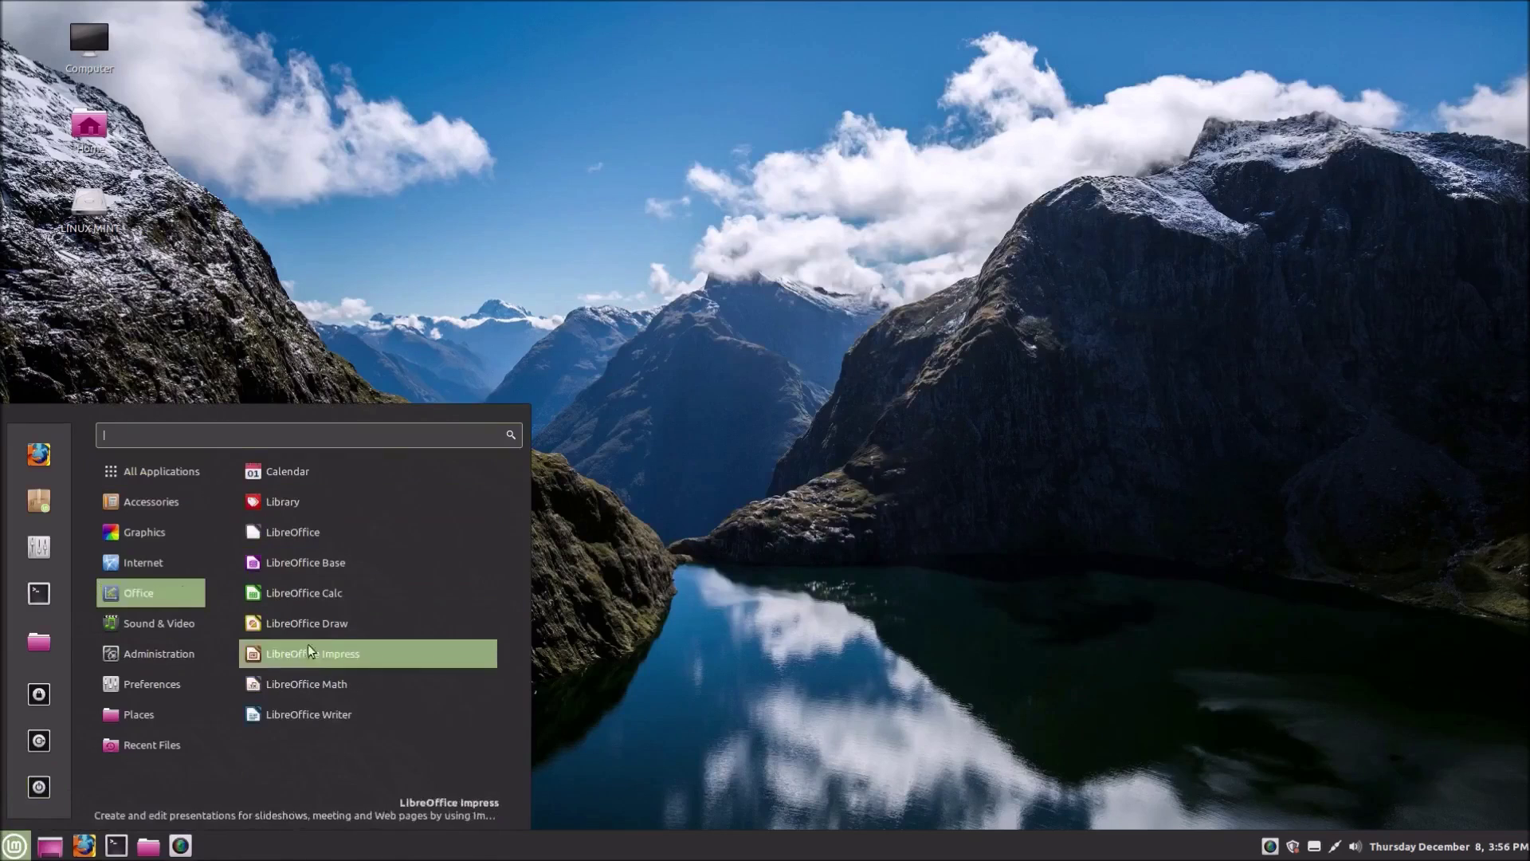
click(317, 730)
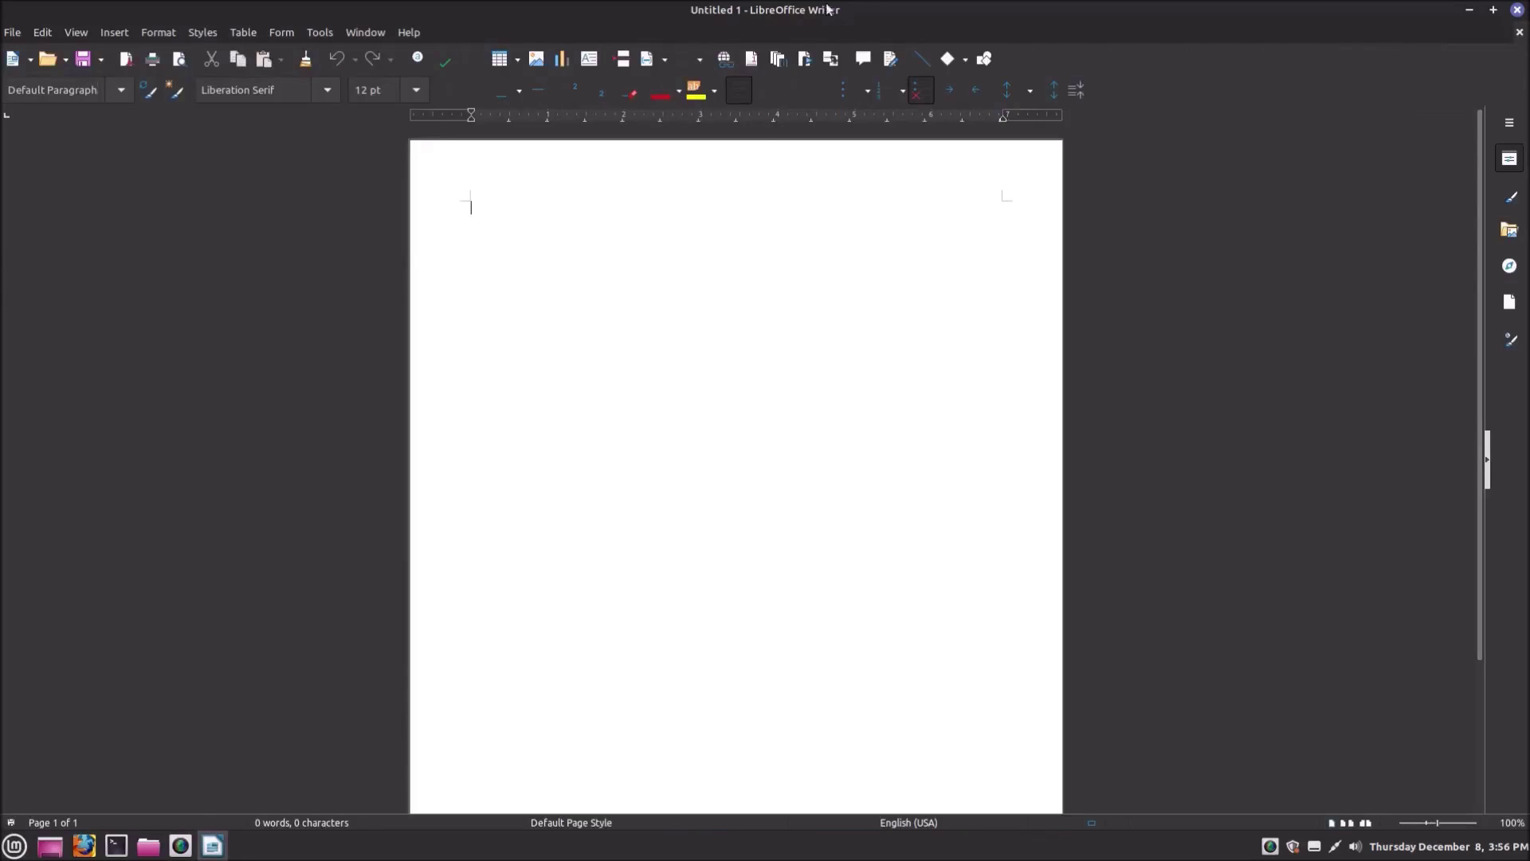
scroll(537, 618, down, 1)
scroll(546, 620, up, 1)
scroll(925, 422, down, 1)
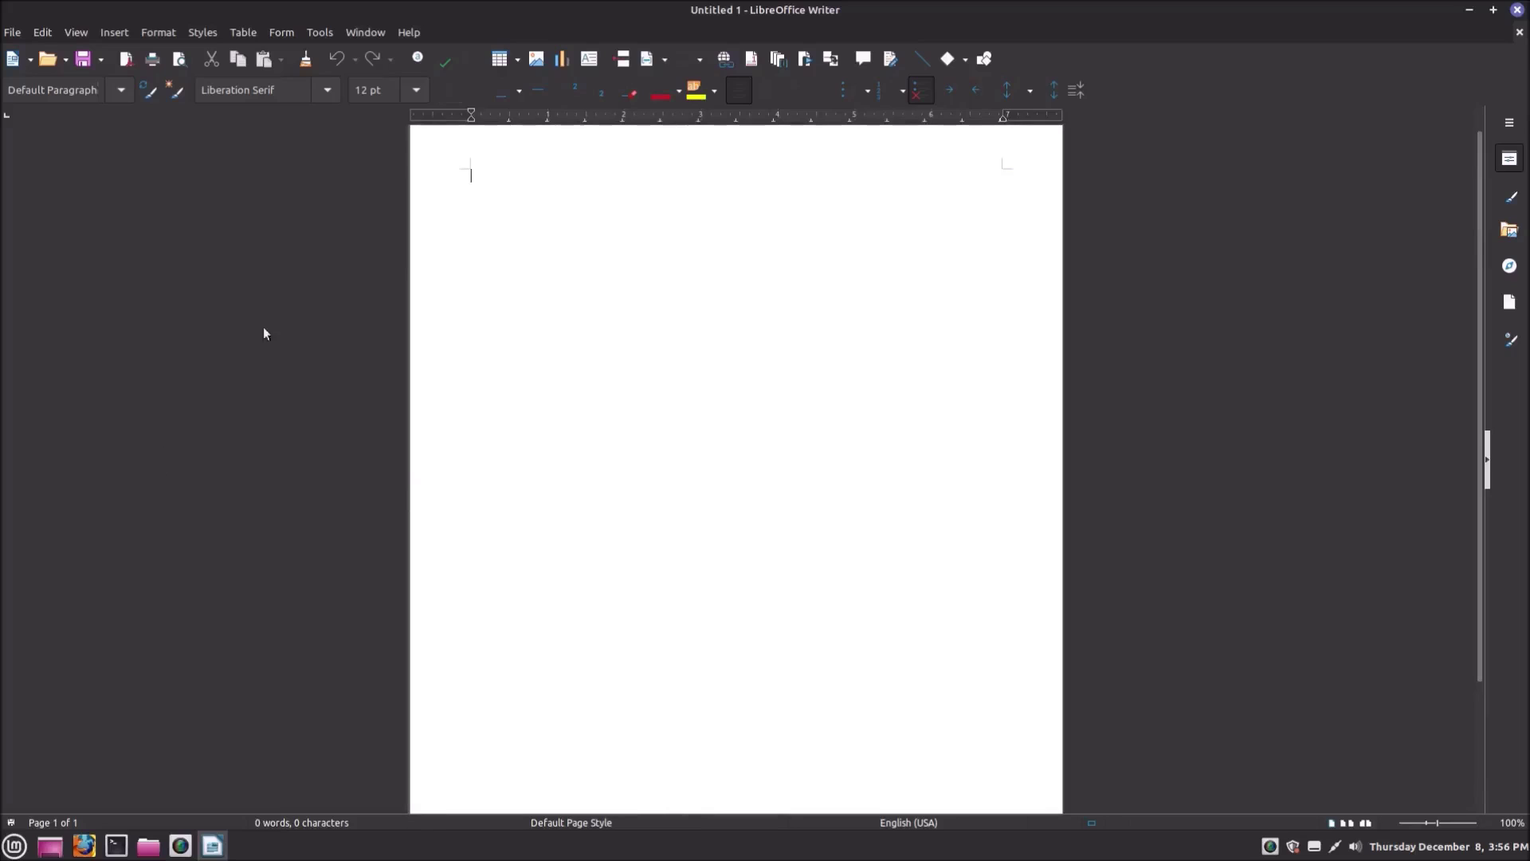
text(Laskjfsdlkfjsldkfj sd f)
Examine the file formats available for saving the document under a new name, and cancel the save
click(14, 33)
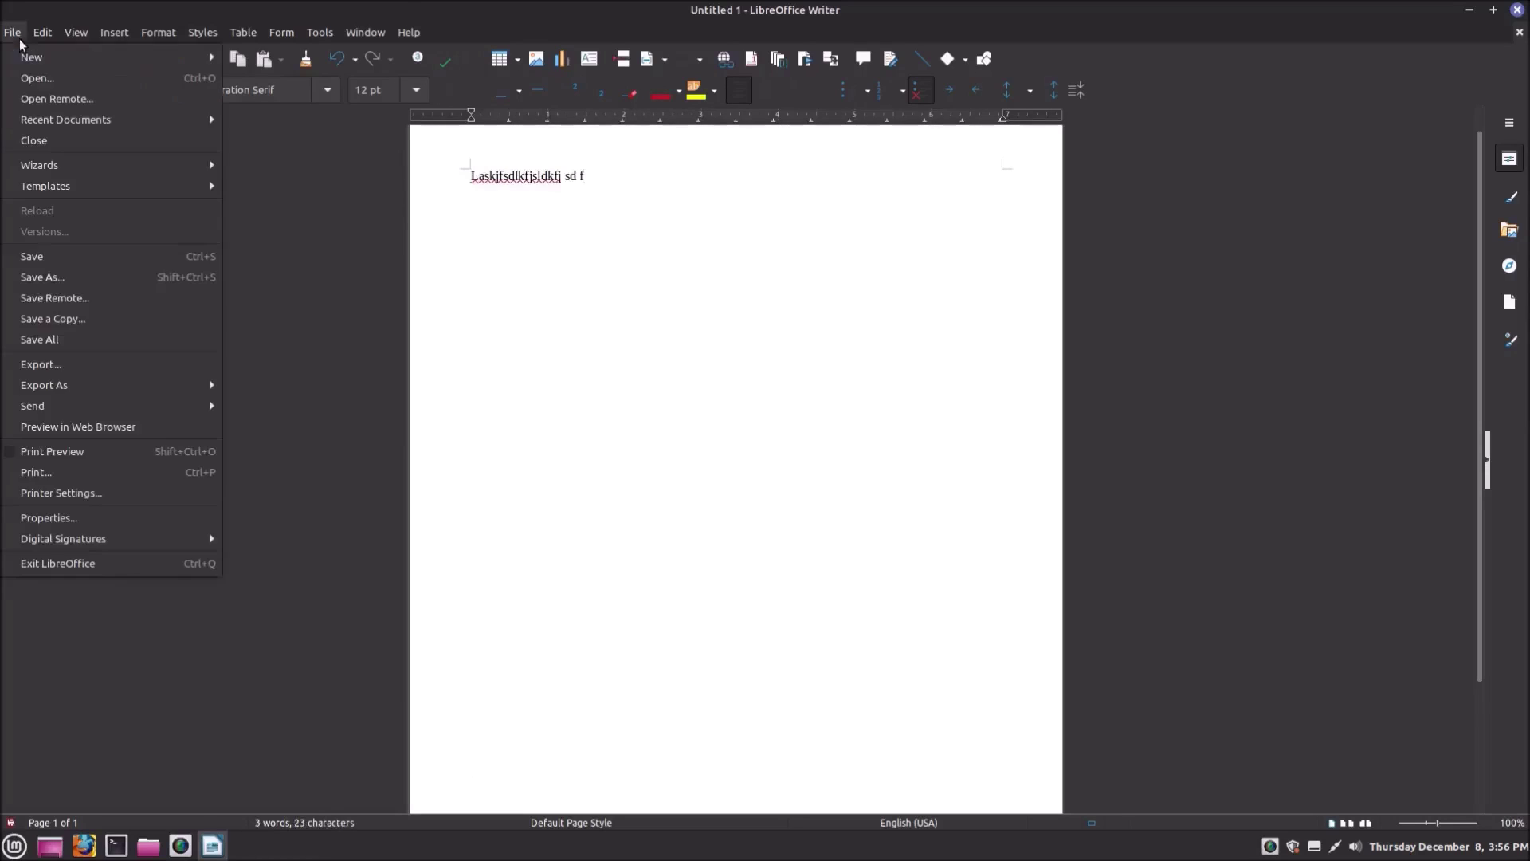
click(102, 277)
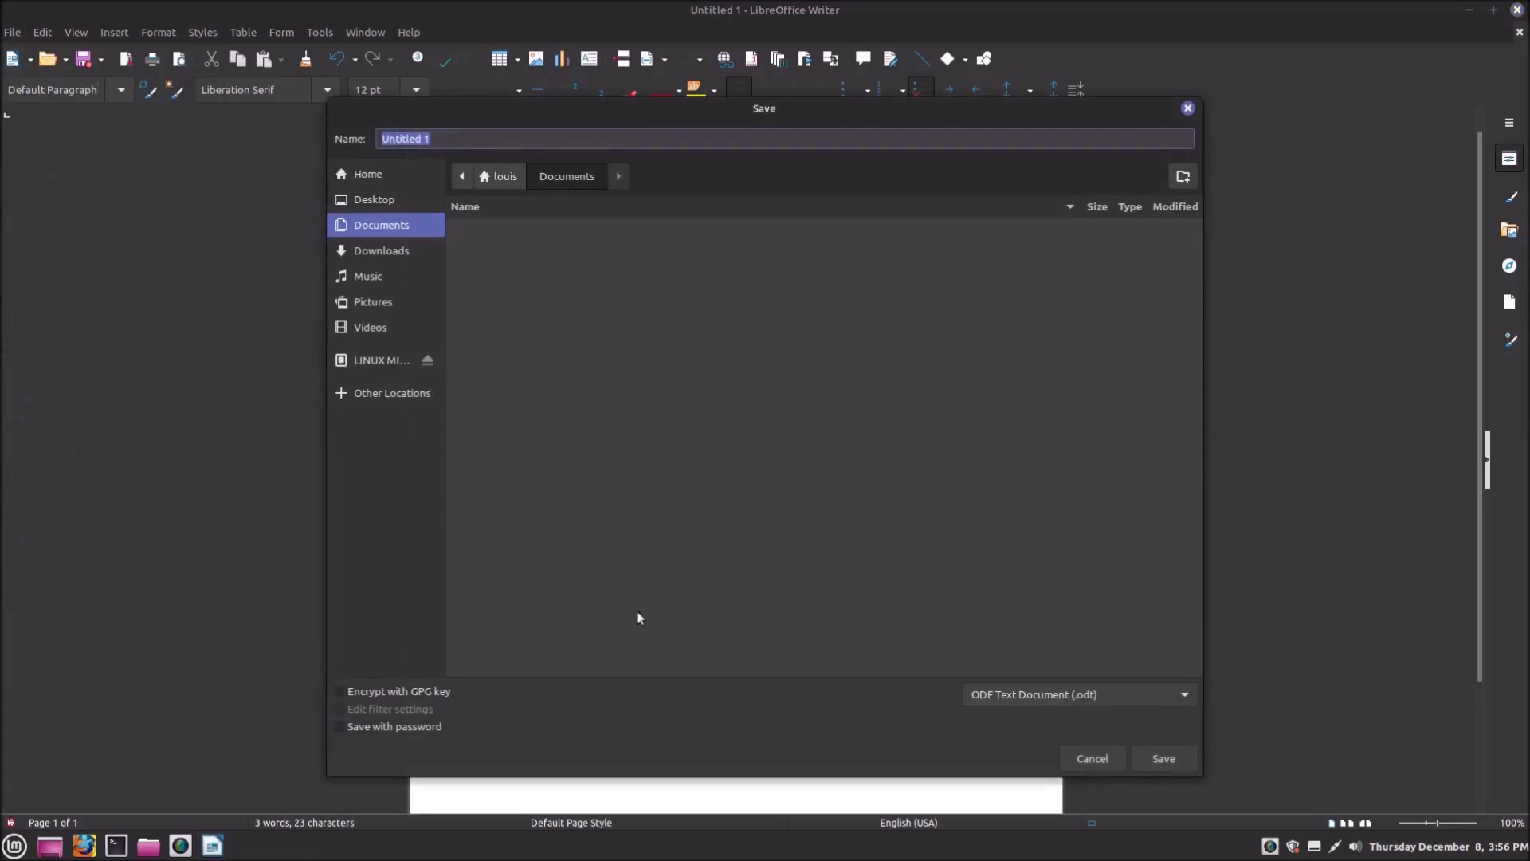
click(1102, 690)
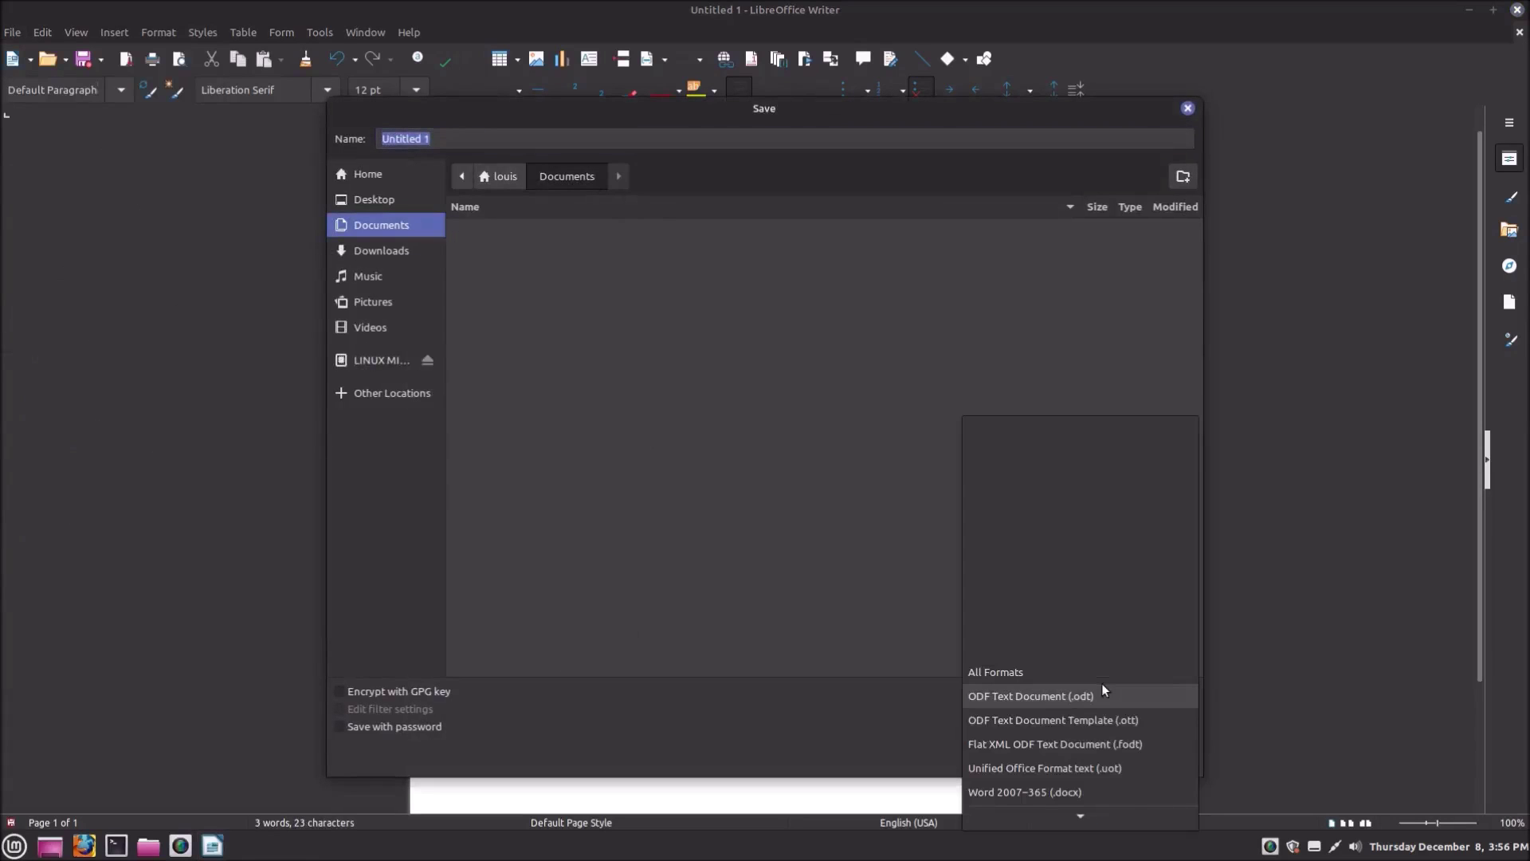
scroll(1103, 701, down, 3)
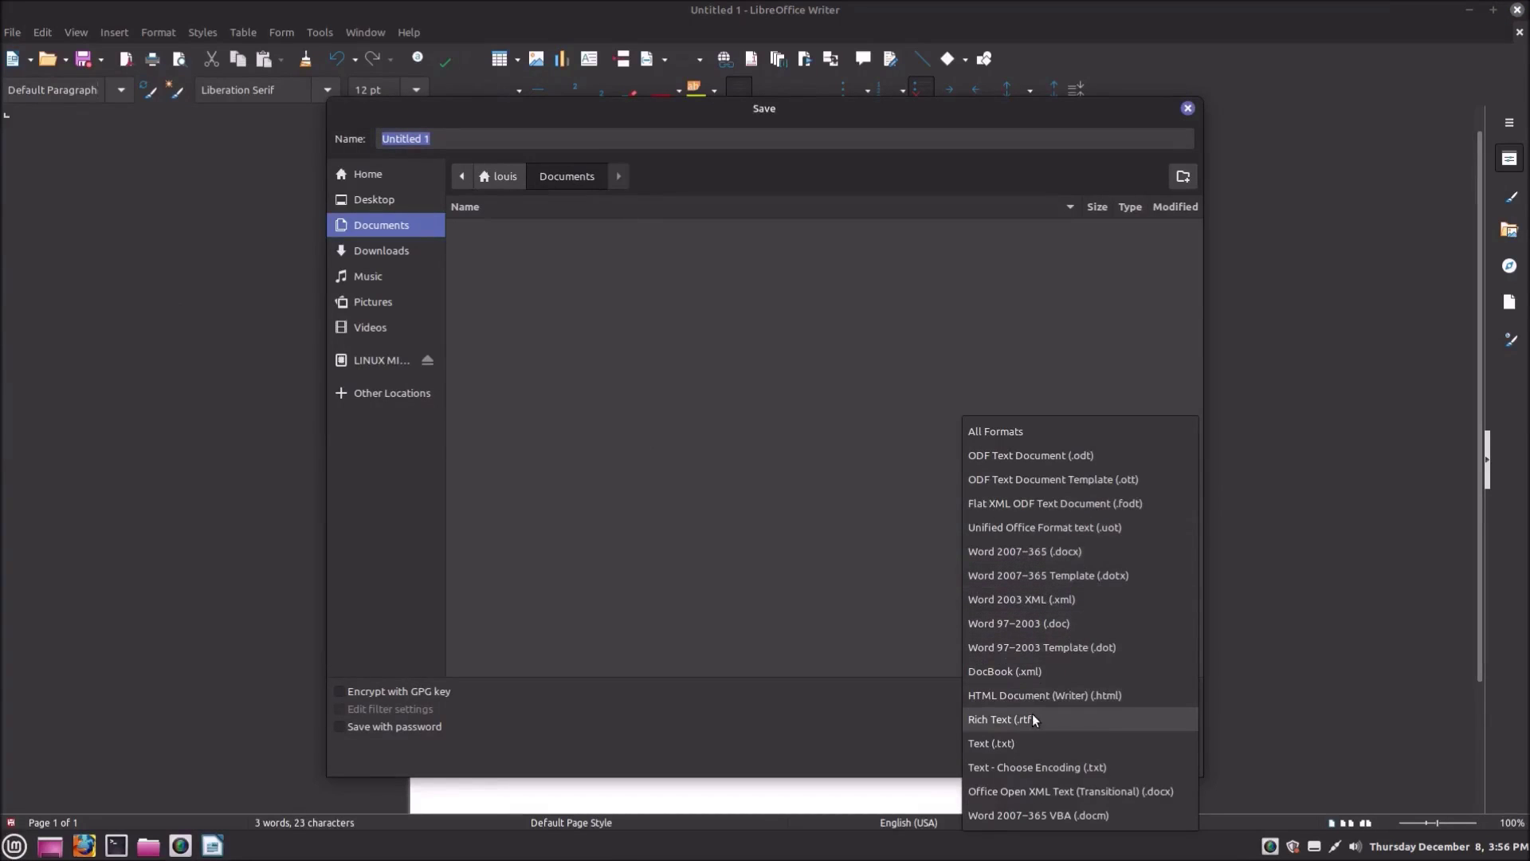
click(728, 635)
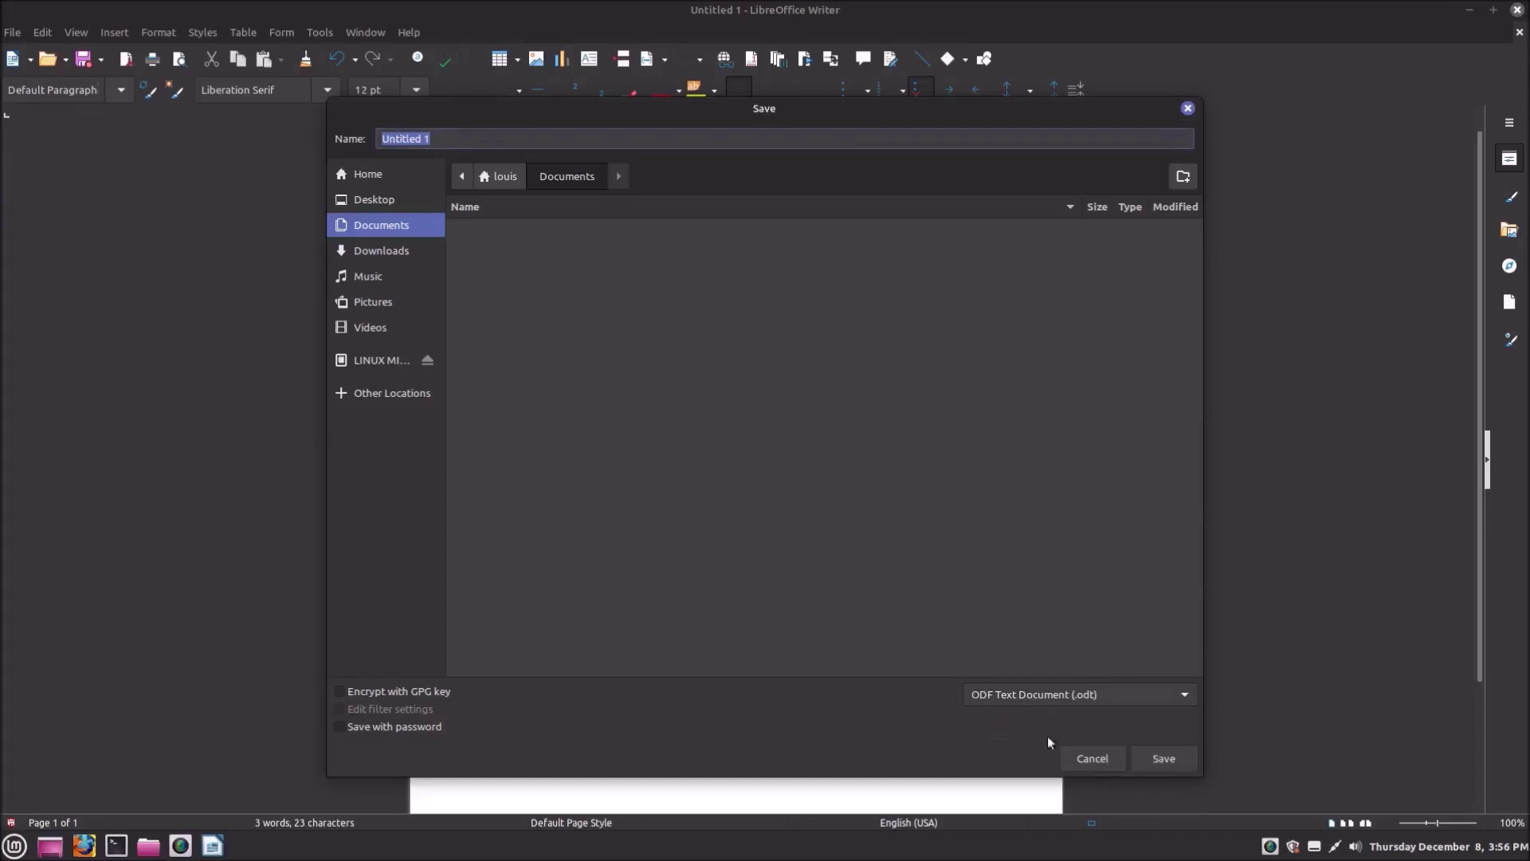
click(1105, 763)
Delete all text in the document and close LibreOffice Writer without saving
key(ctrl+a)
key(BackSpace)
key(ctrl+w)
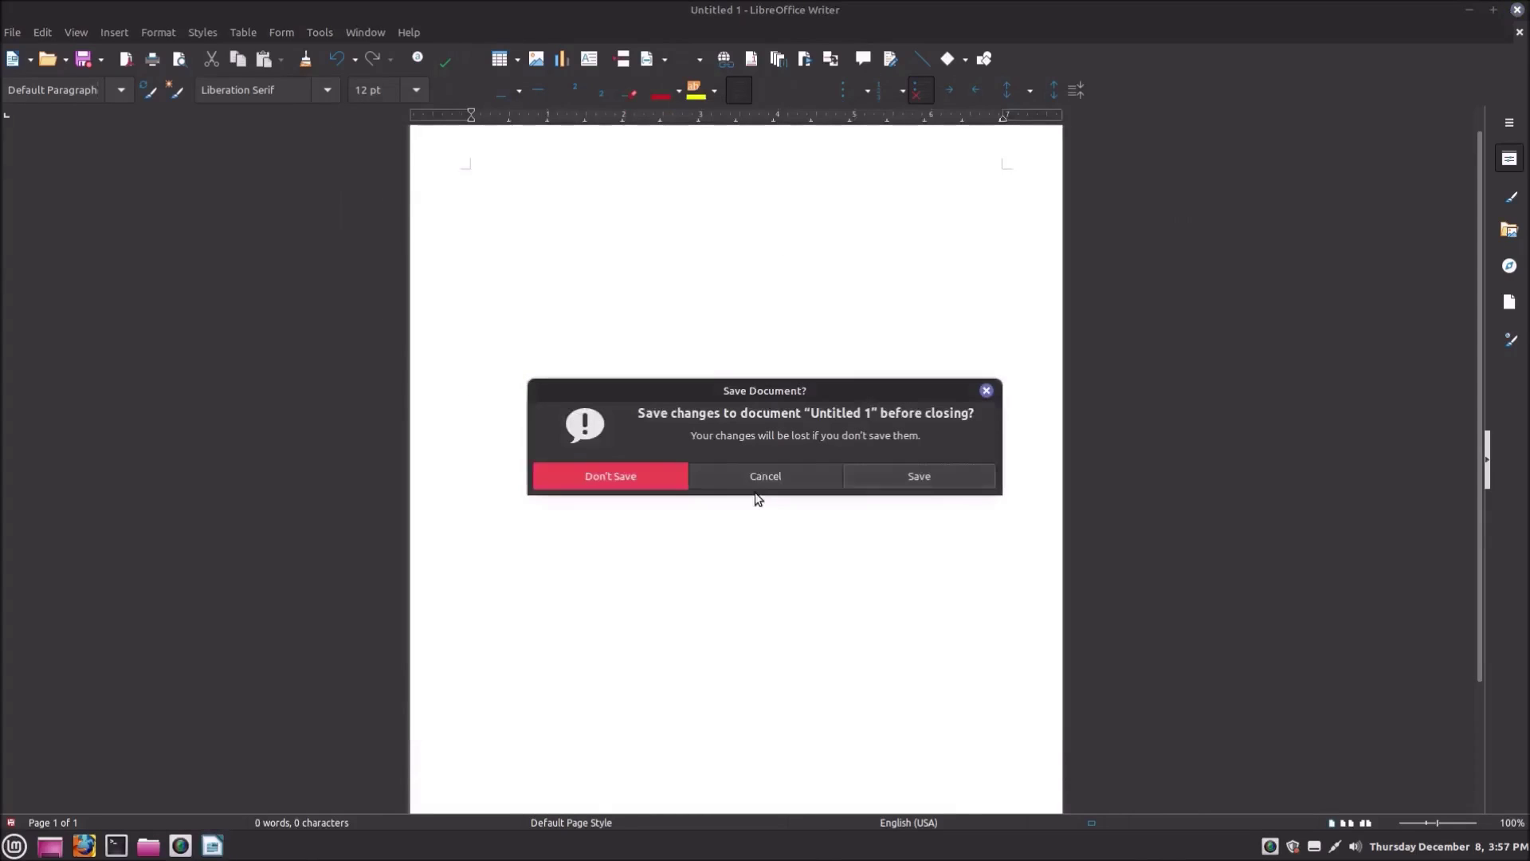
click(757, 495)
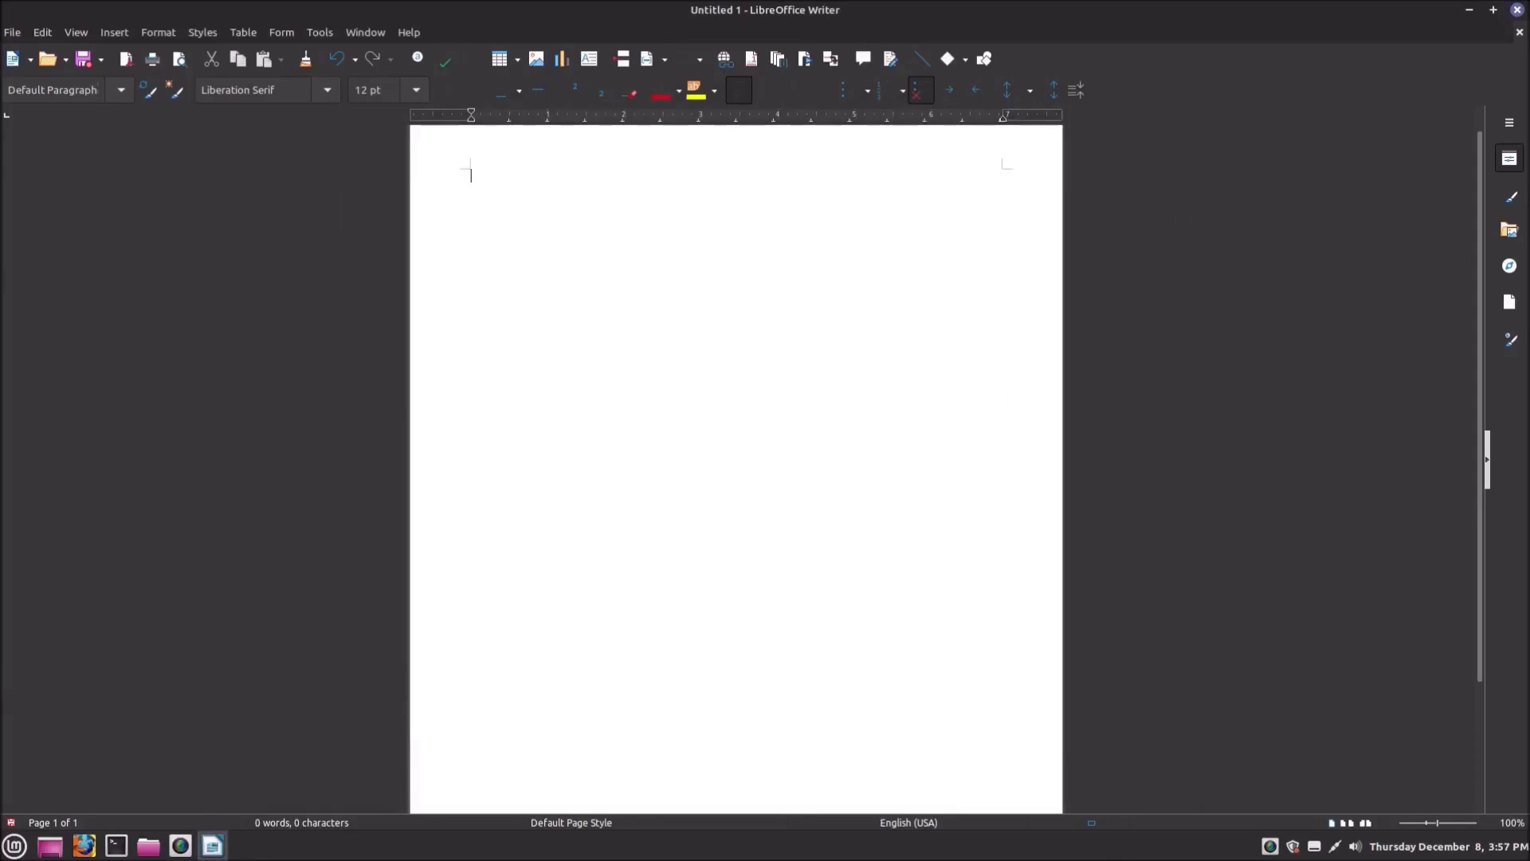
key(ctrl+w)
click(594, 478)
Look through the application menu's categories, including Internet, Office, Accessories, Preferences and Graphics
click(14, 845)
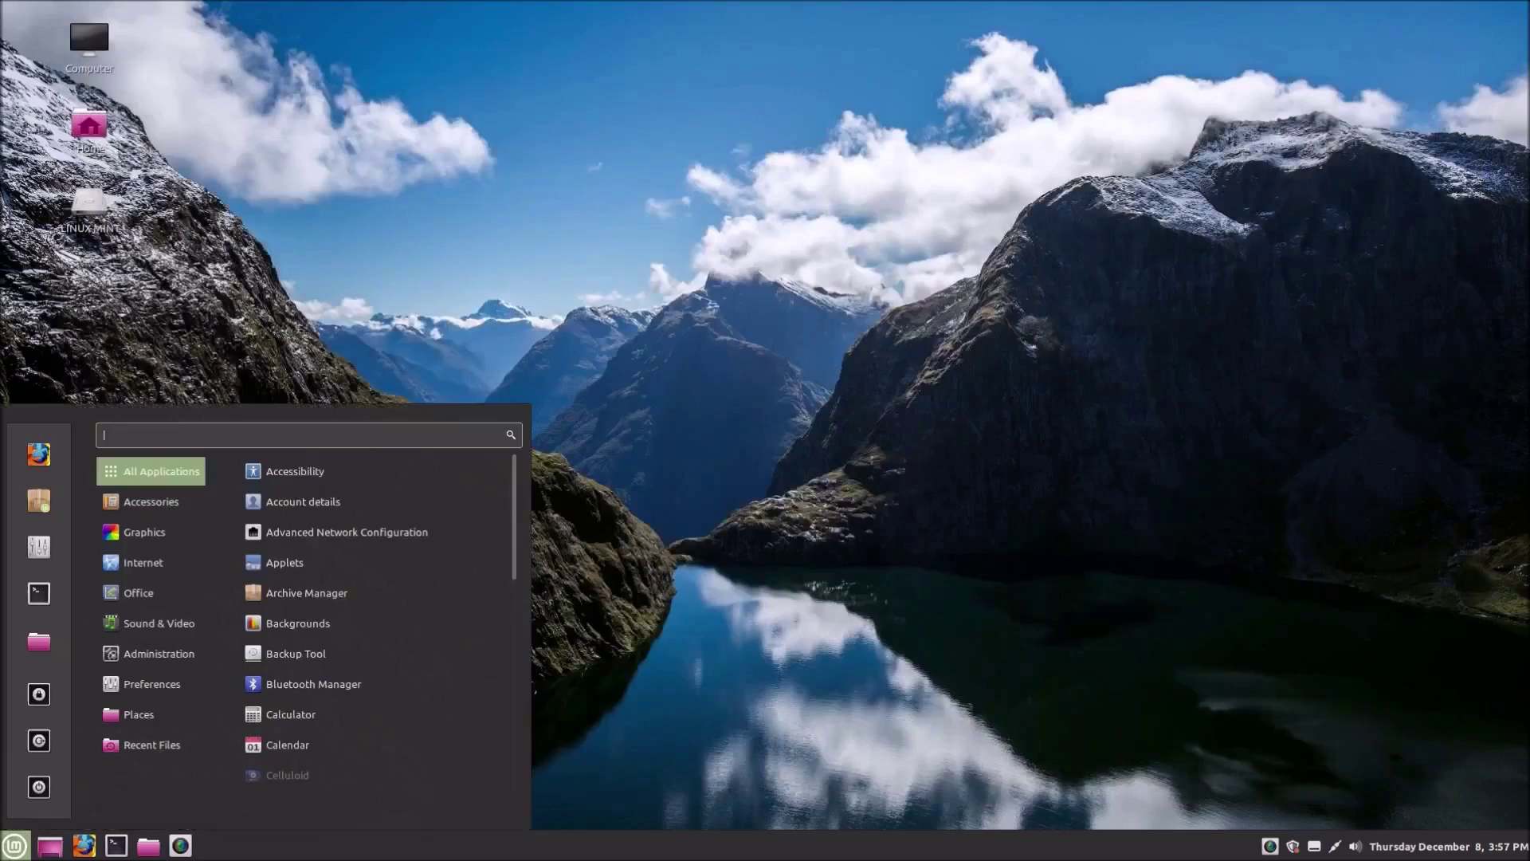
mouse_move(133, 558)
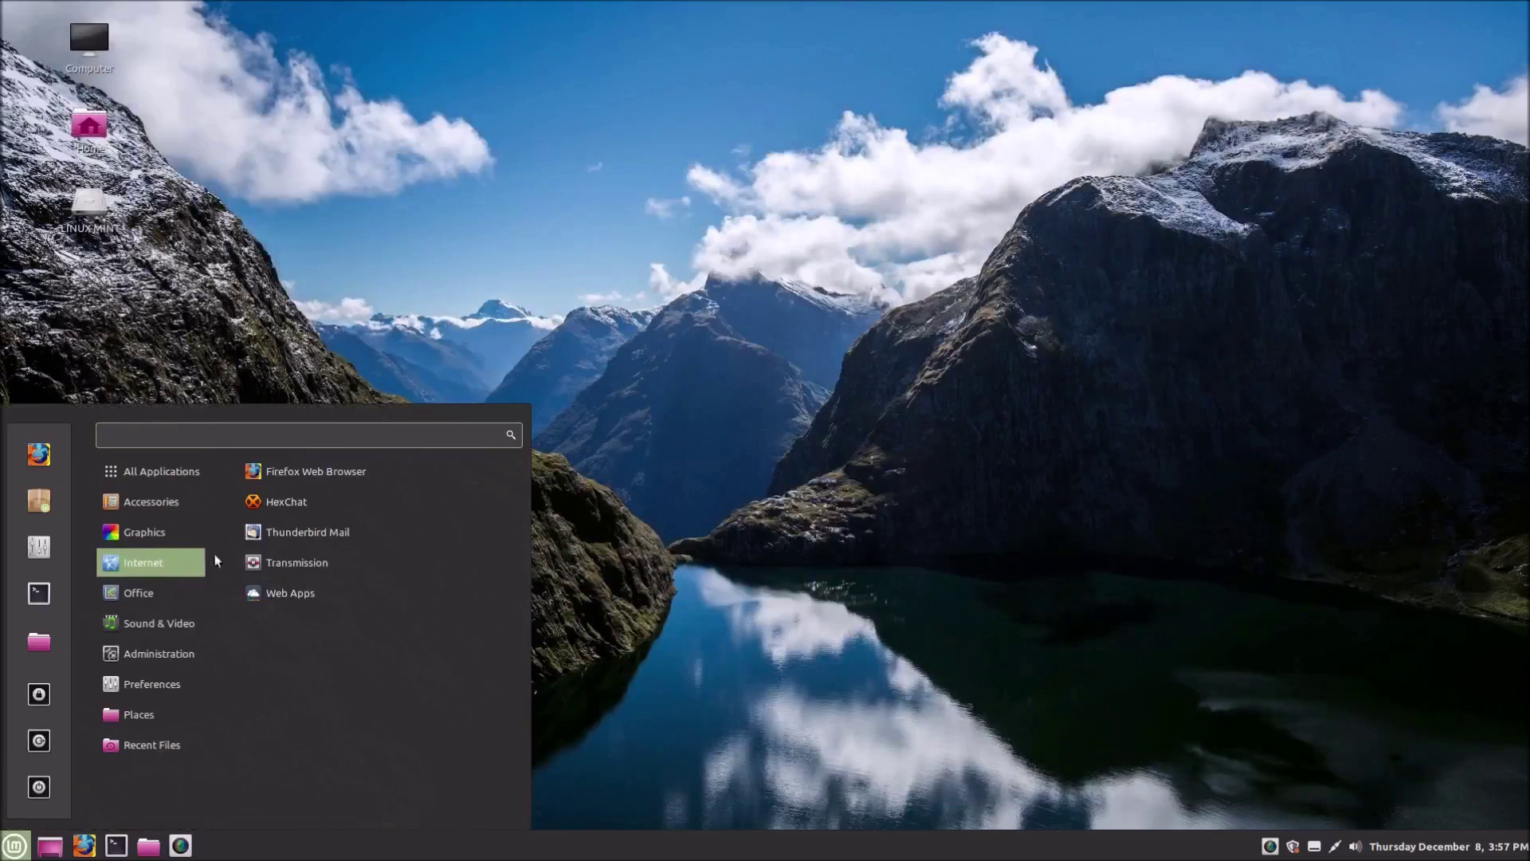
click(303, 471)
click(14, 845)
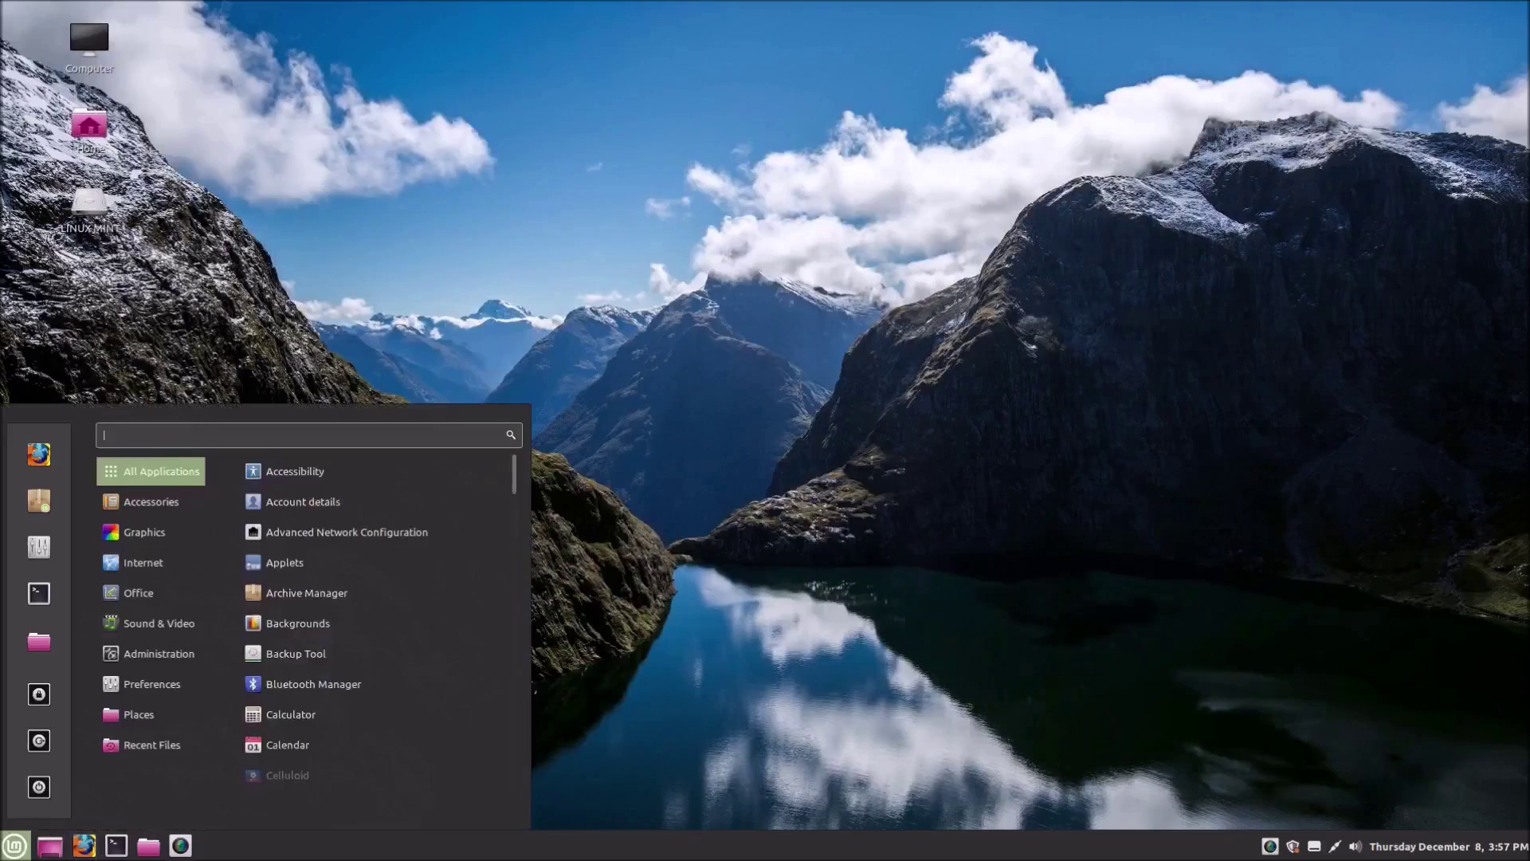
mouse_move(114, 586)
mouse_move(138, 562)
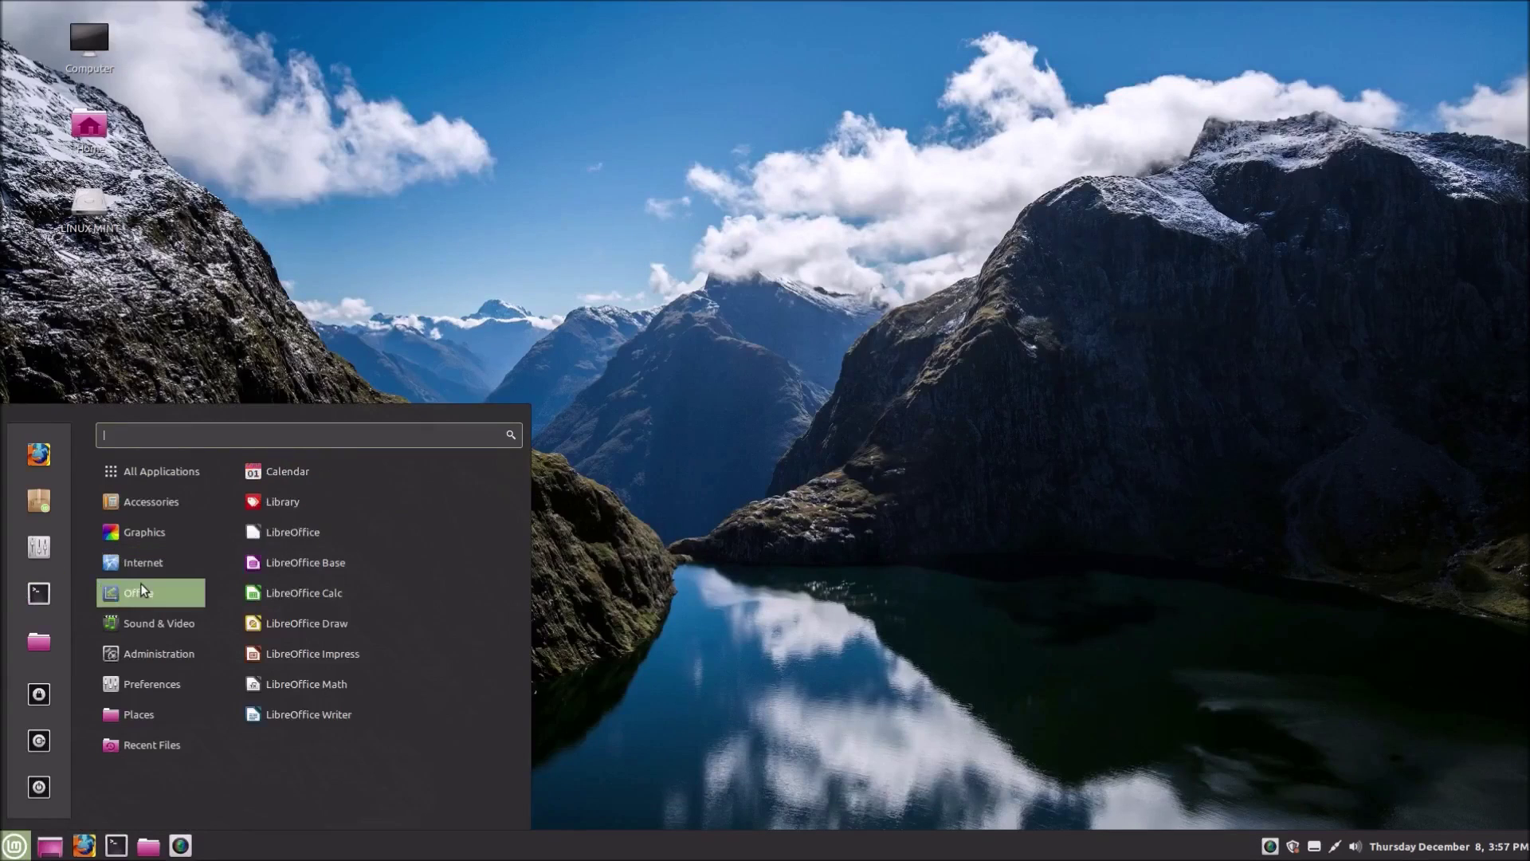
mouse_move(170, 479)
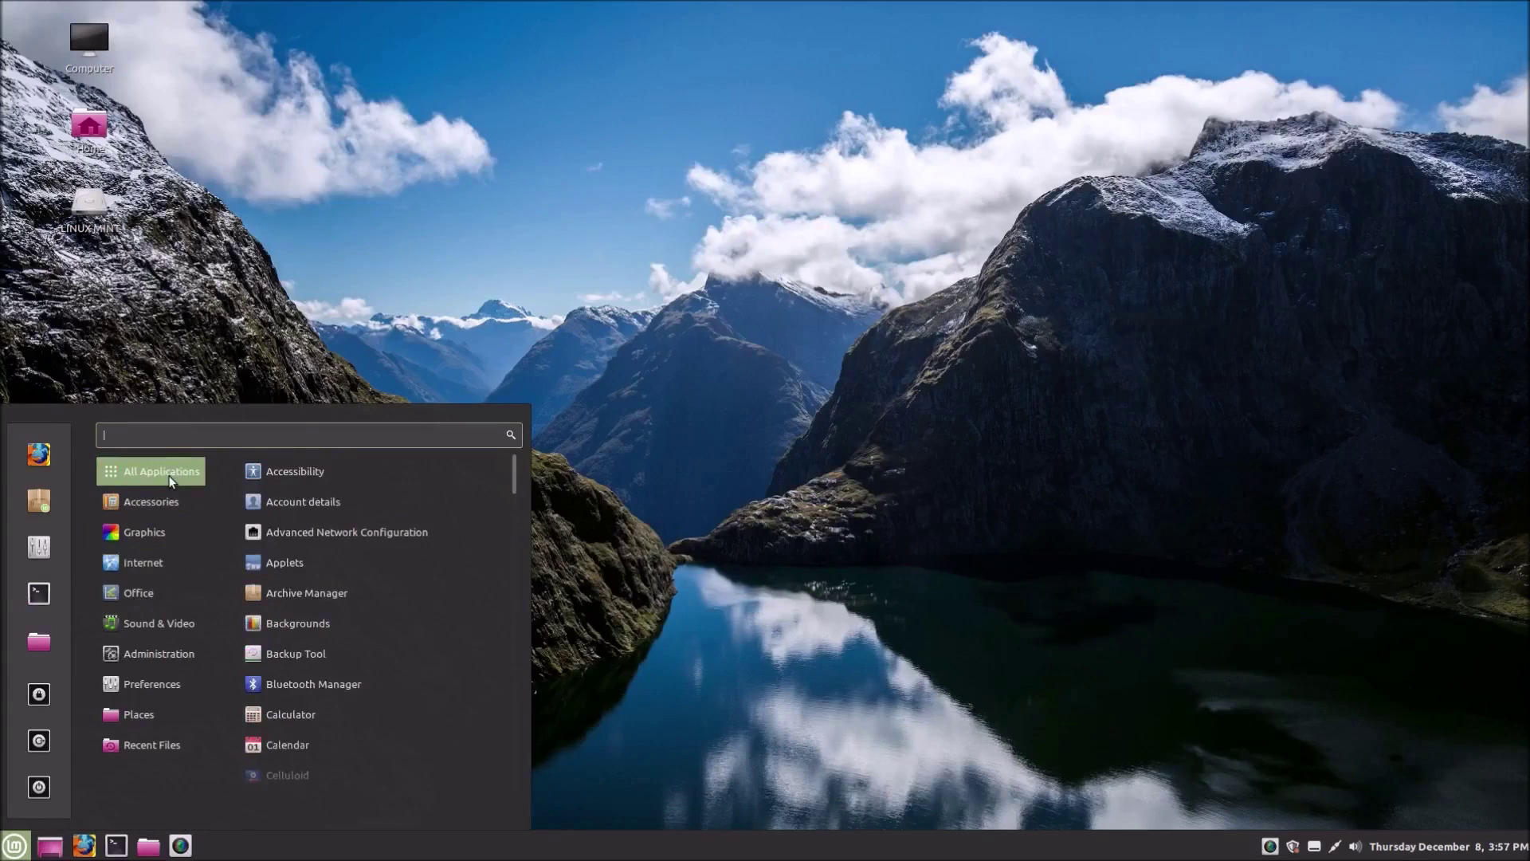
mouse_move(190, 510)
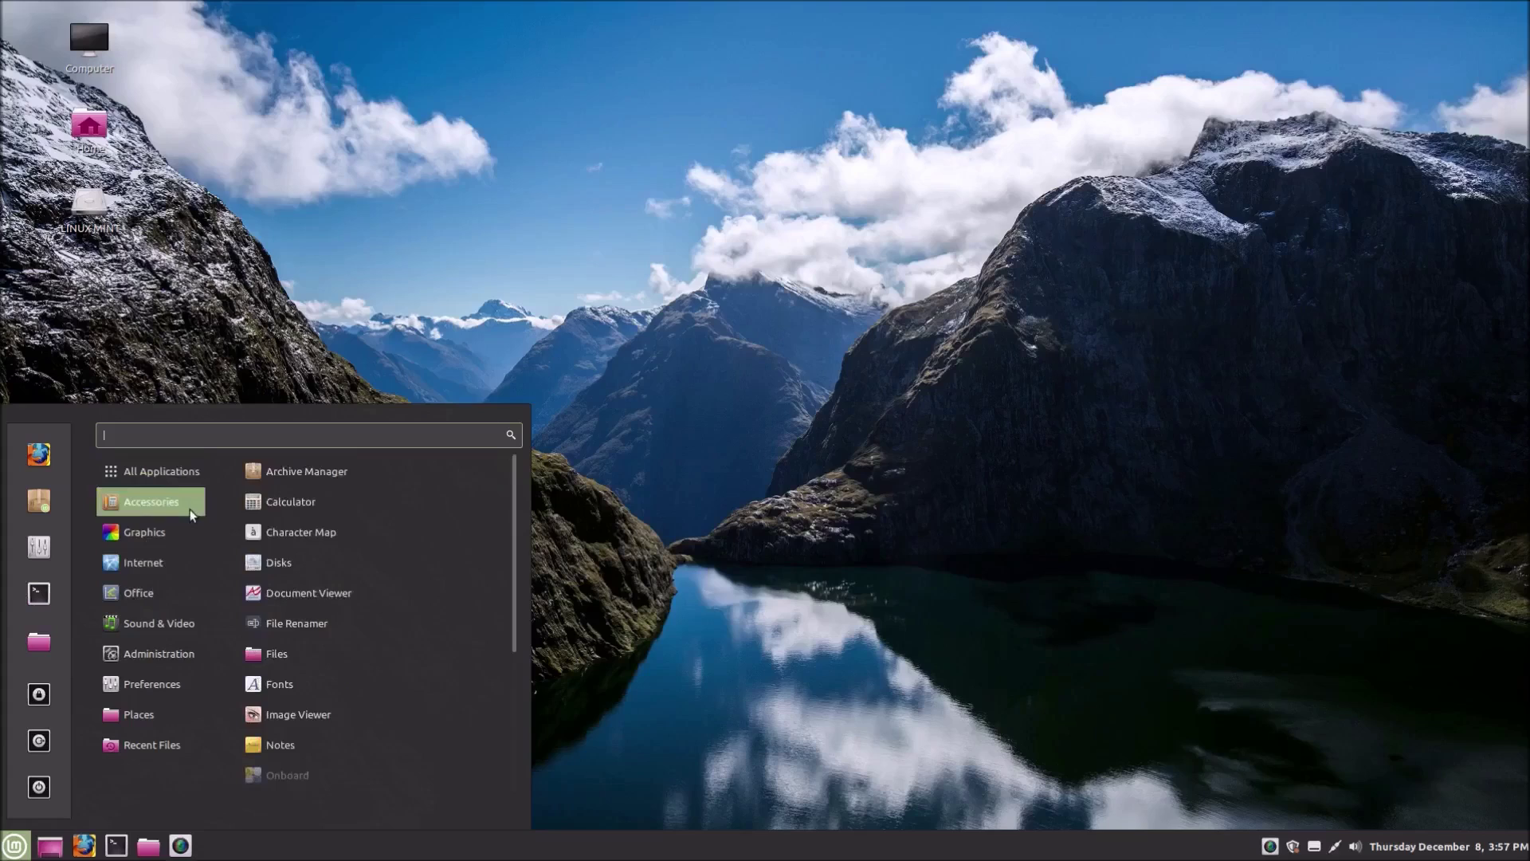
mouse_move(160, 630)
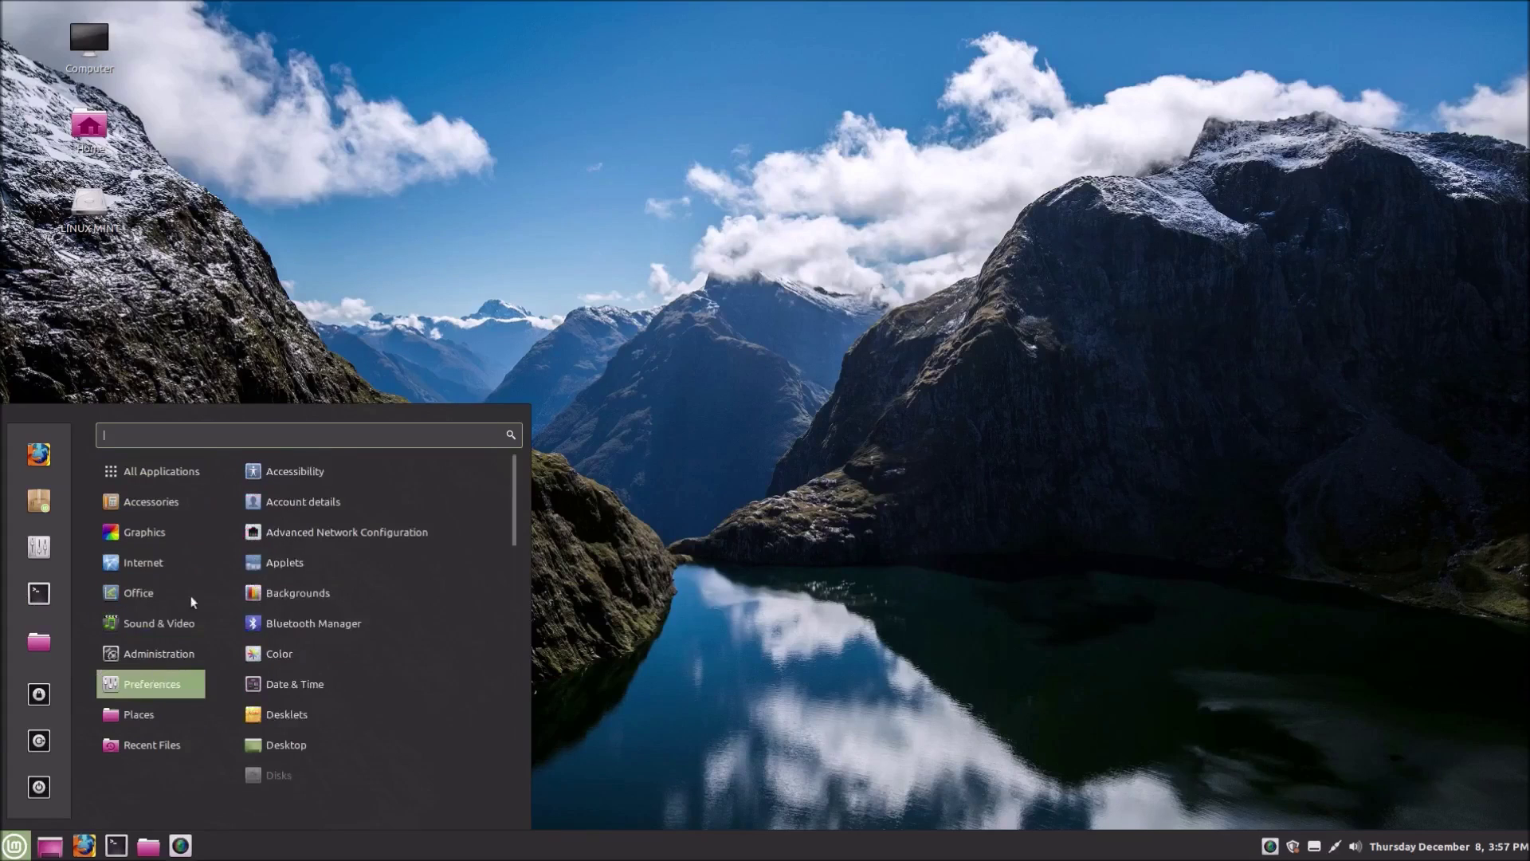
mouse_move(139, 526)
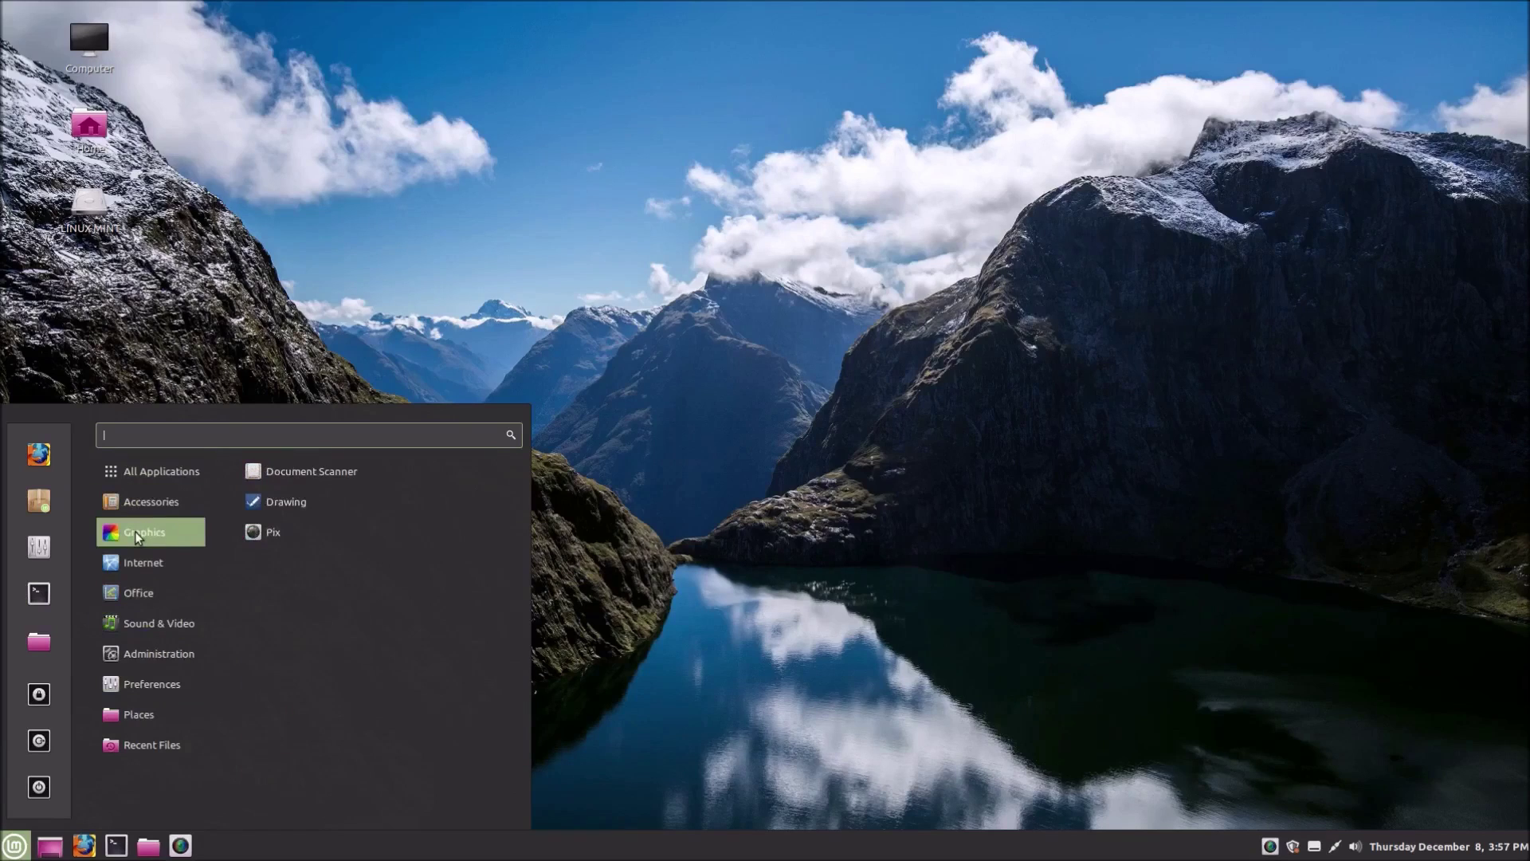
mouse_move(109, 477)
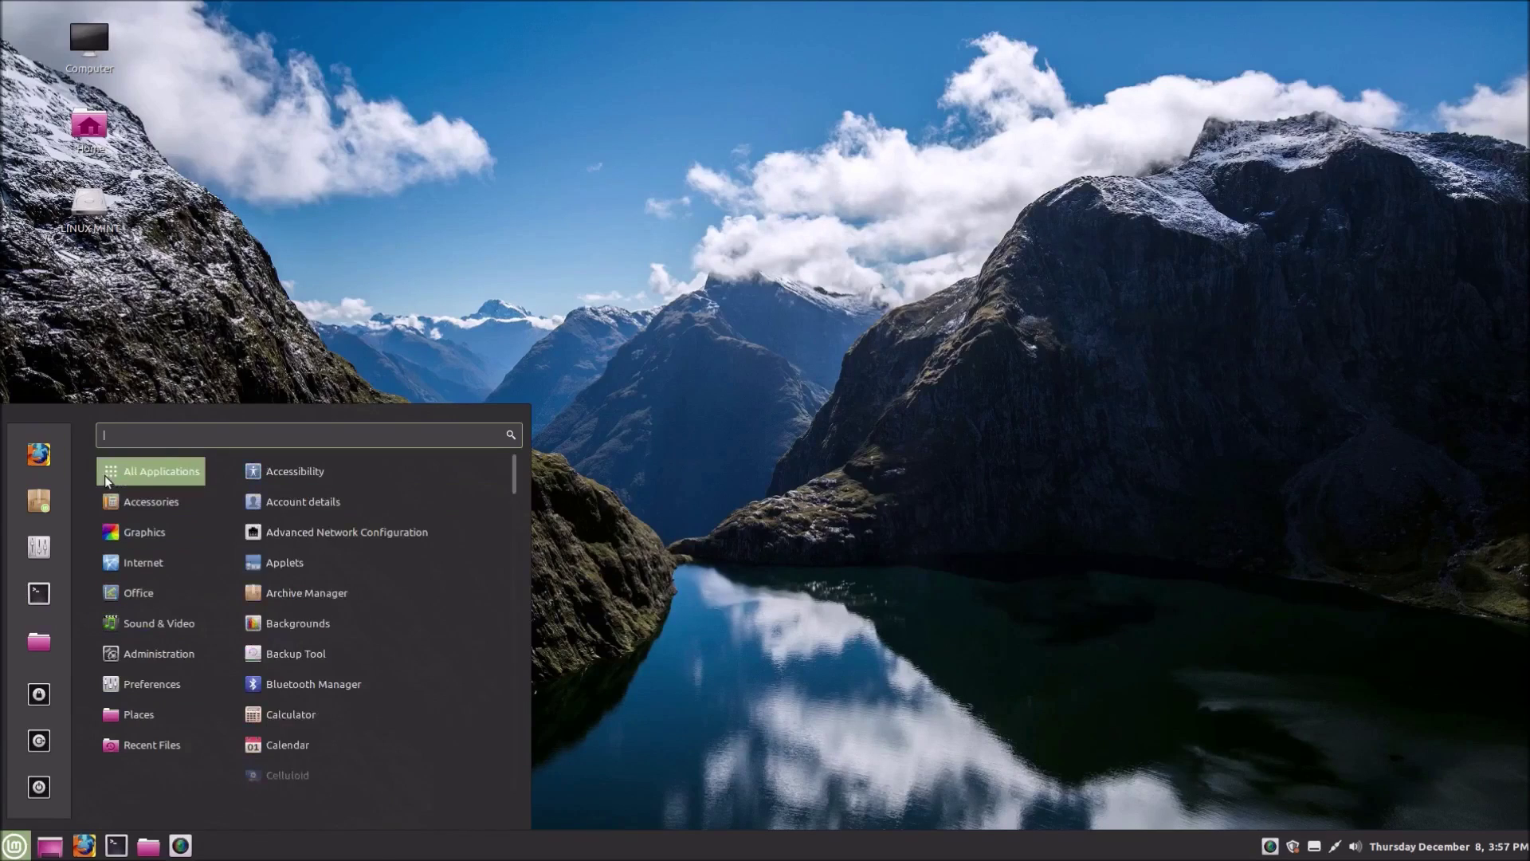
mouse_move(128, 714)
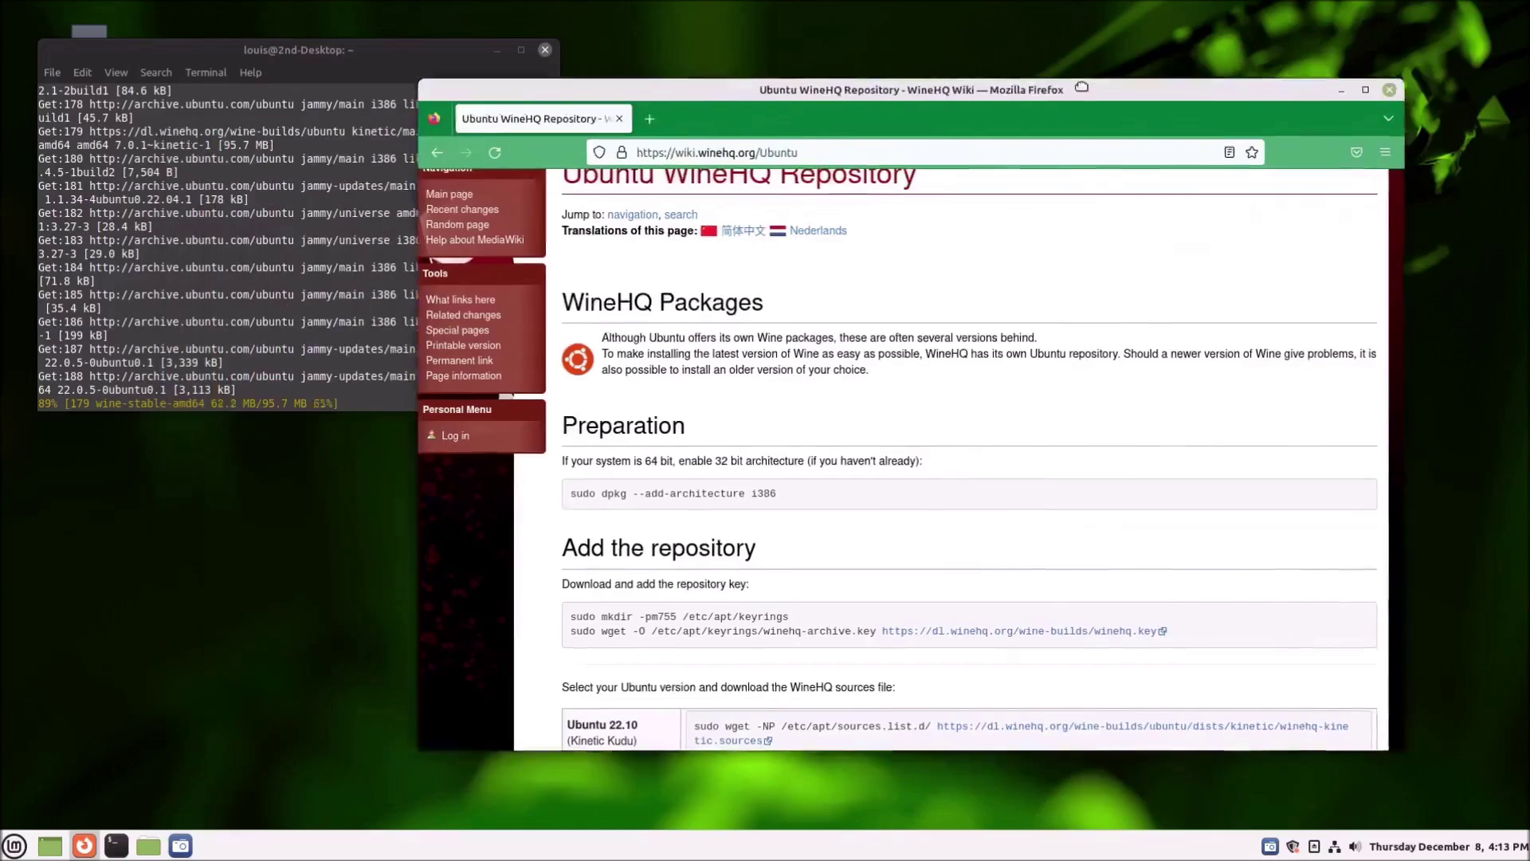
Move the Firefox window clear of the terminal and examine the address and introduction of the WineHQ Ubuntu page
drag(1054, 97, 1226, 75)
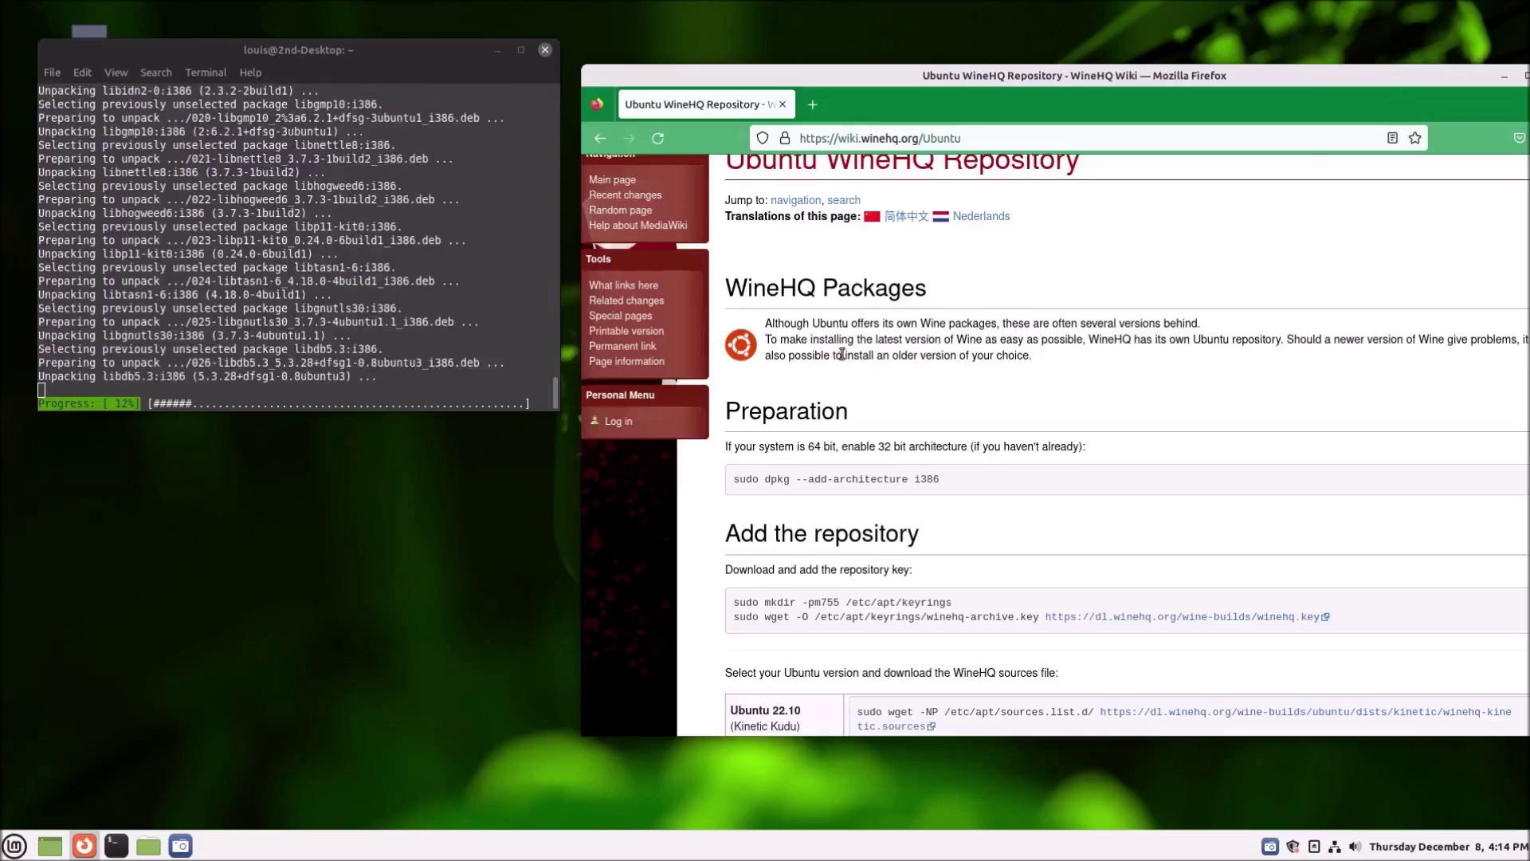
scroll(835, 363, up, 2)
click(870, 135)
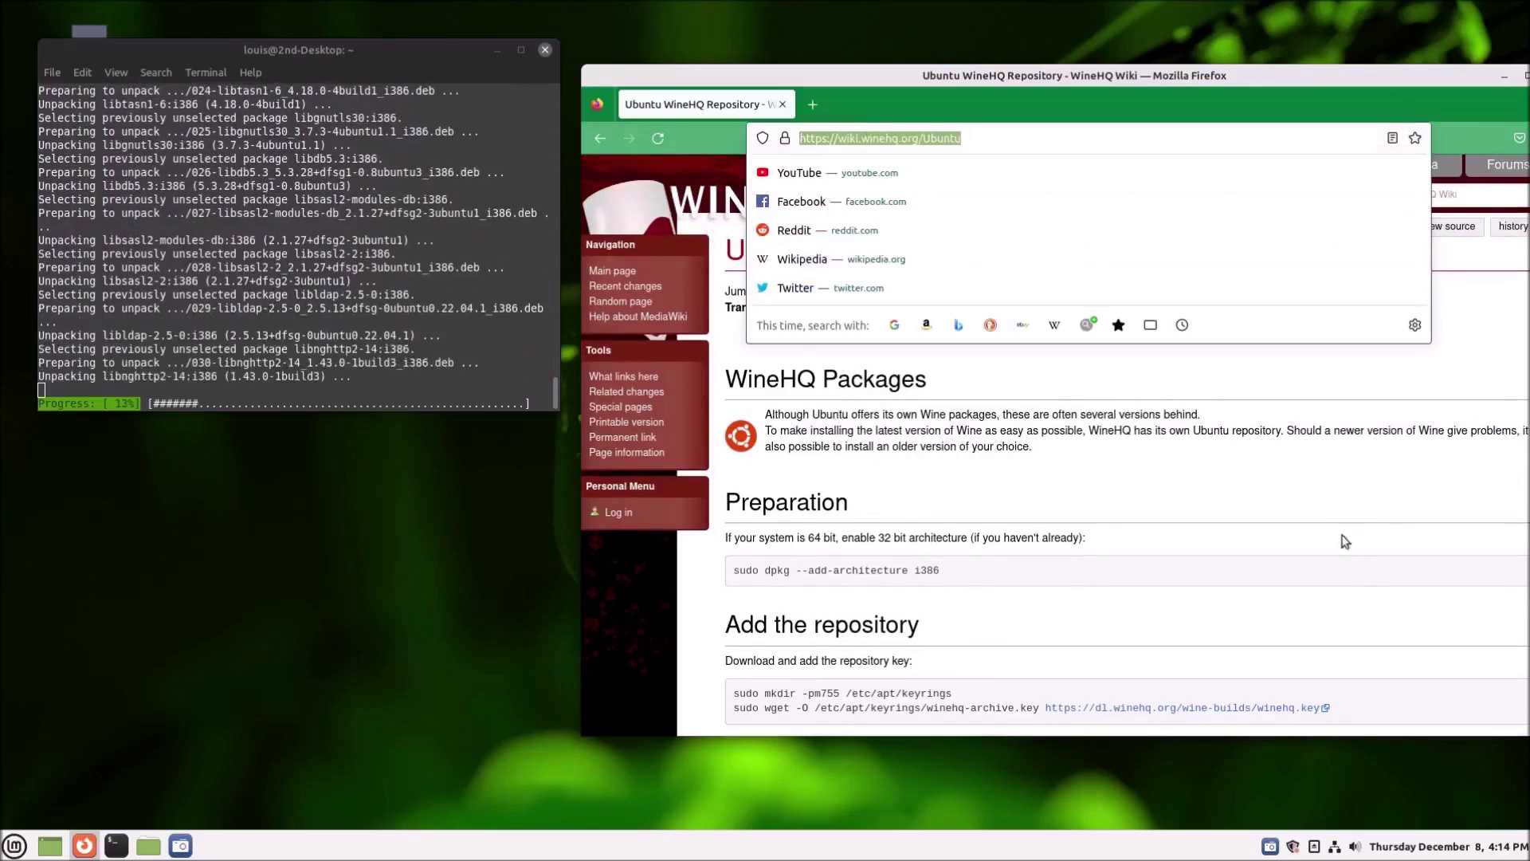
click(1332, 513)
scroll(1275, 462, down, 3)
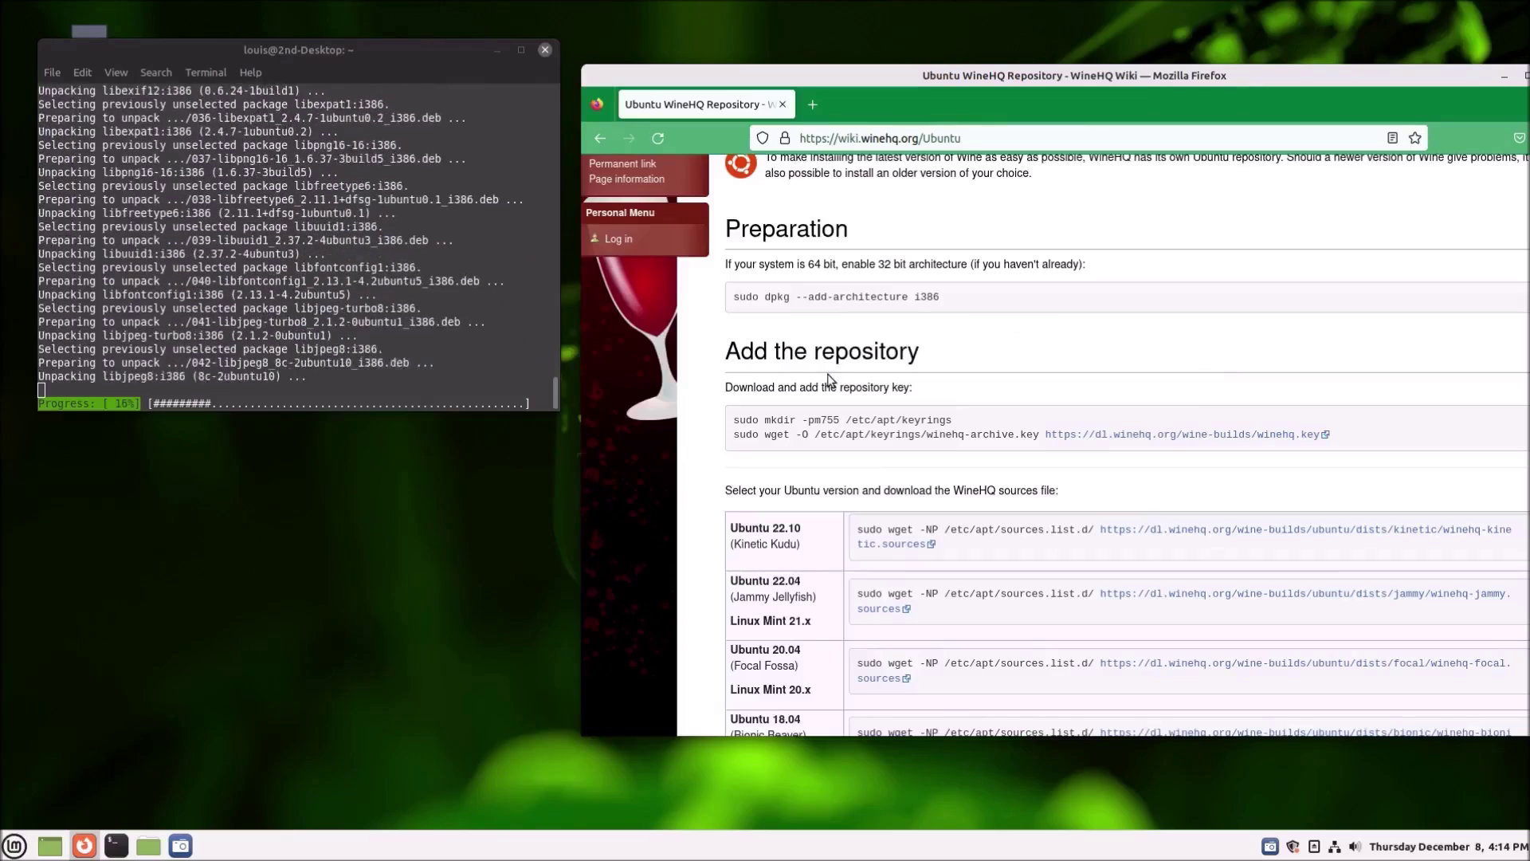
Highlight the WineHQ page's commands for enabling i386, creating the keyrings folder, downloading the key and adding the Ubuntu 22.10 sources
triple_click(805, 298)
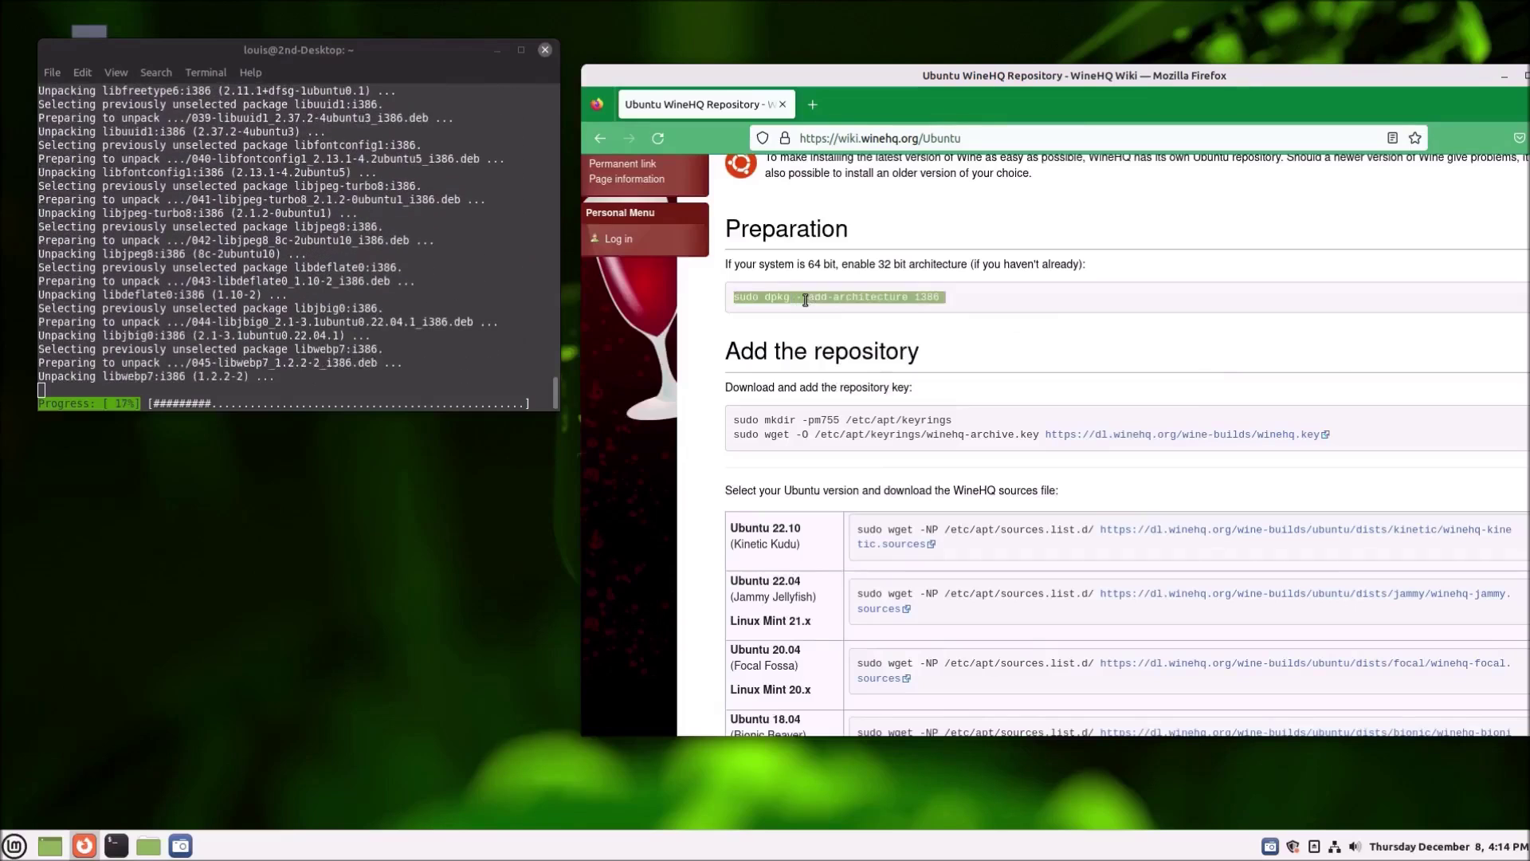
triple_click(745, 419)
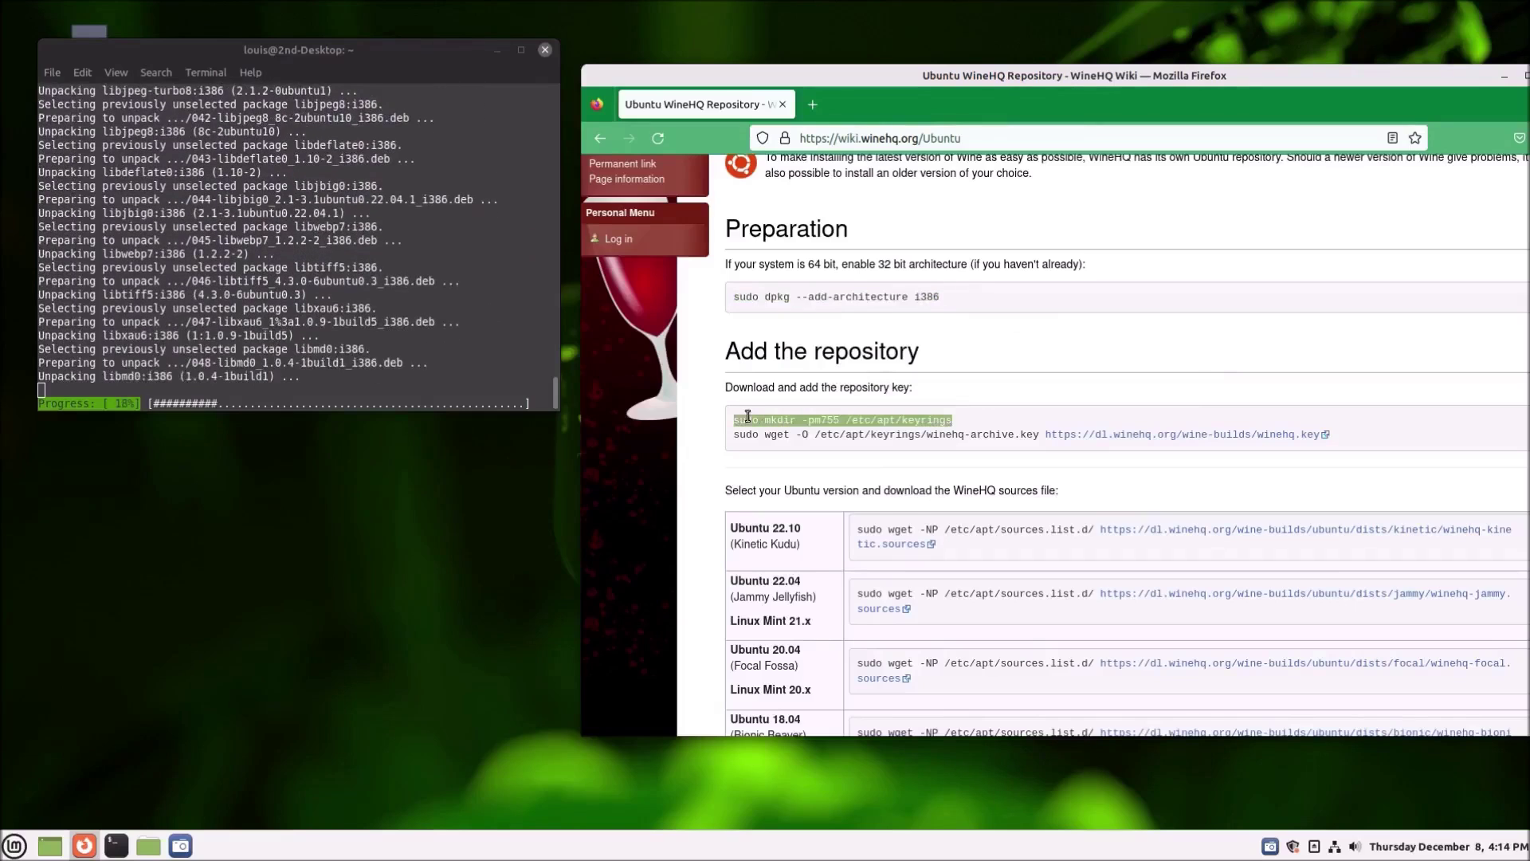
triple_click(743, 435)
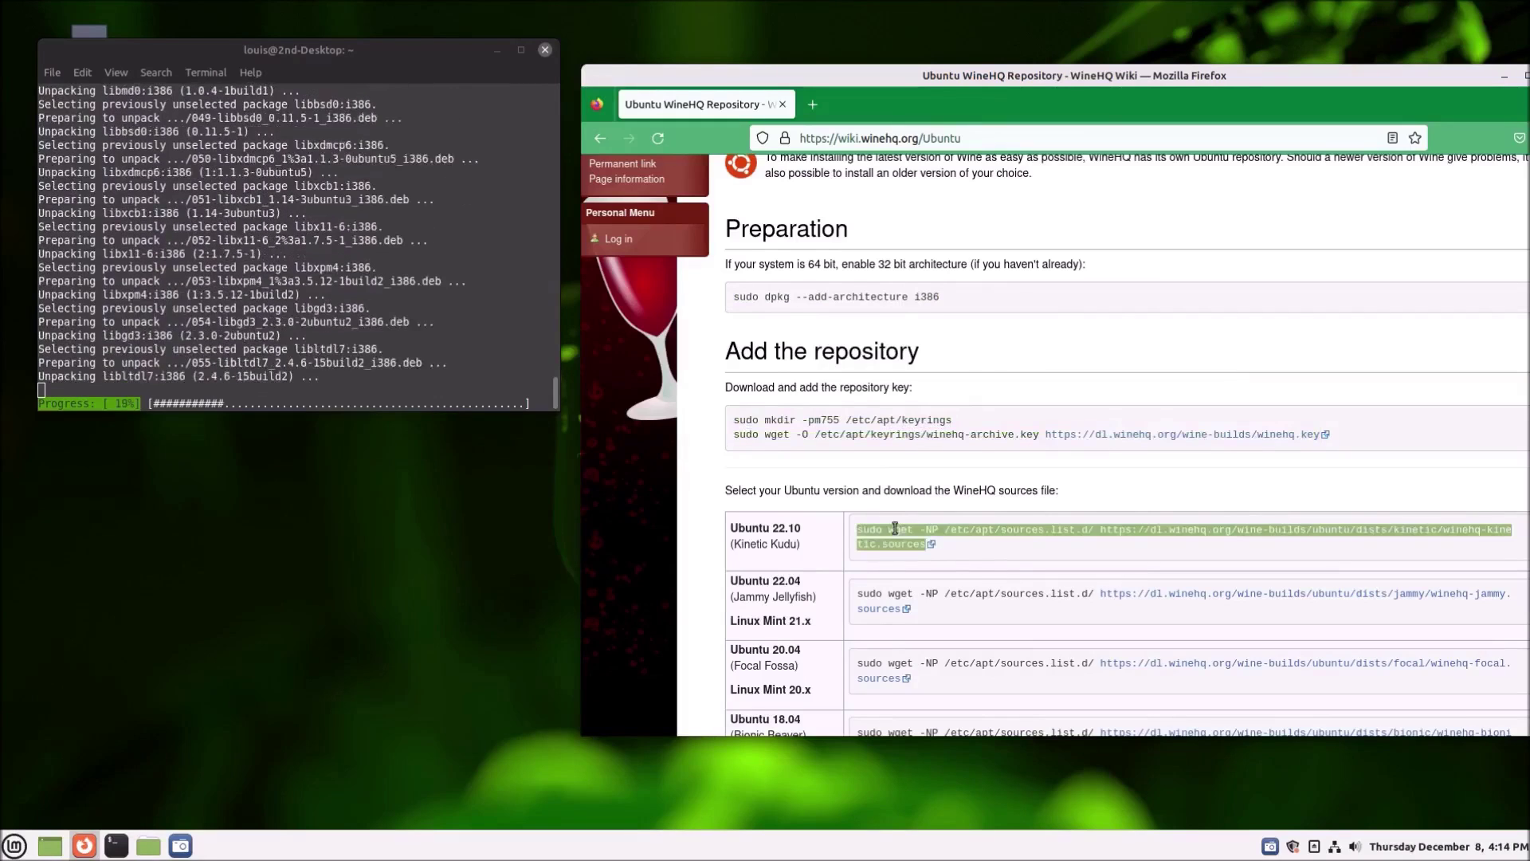
Highlight the package update and stable-branch Wine install commands, and bring the whole Firefox window back into view
scroll(894, 528, down, 5)
triple_click(746, 491)
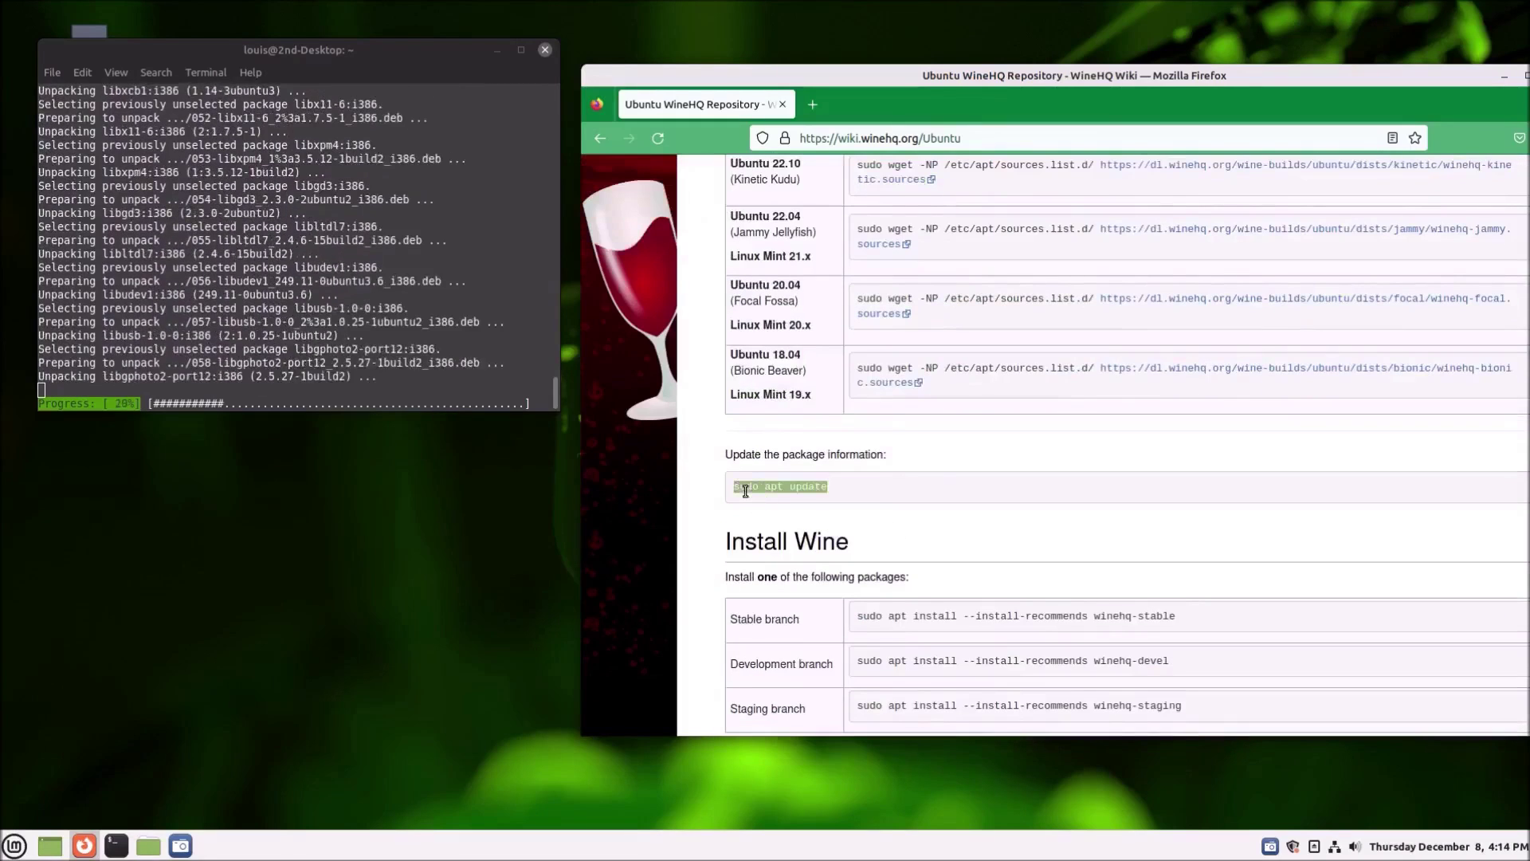
scroll(746, 491, down, 2)
triple_click(918, 524)
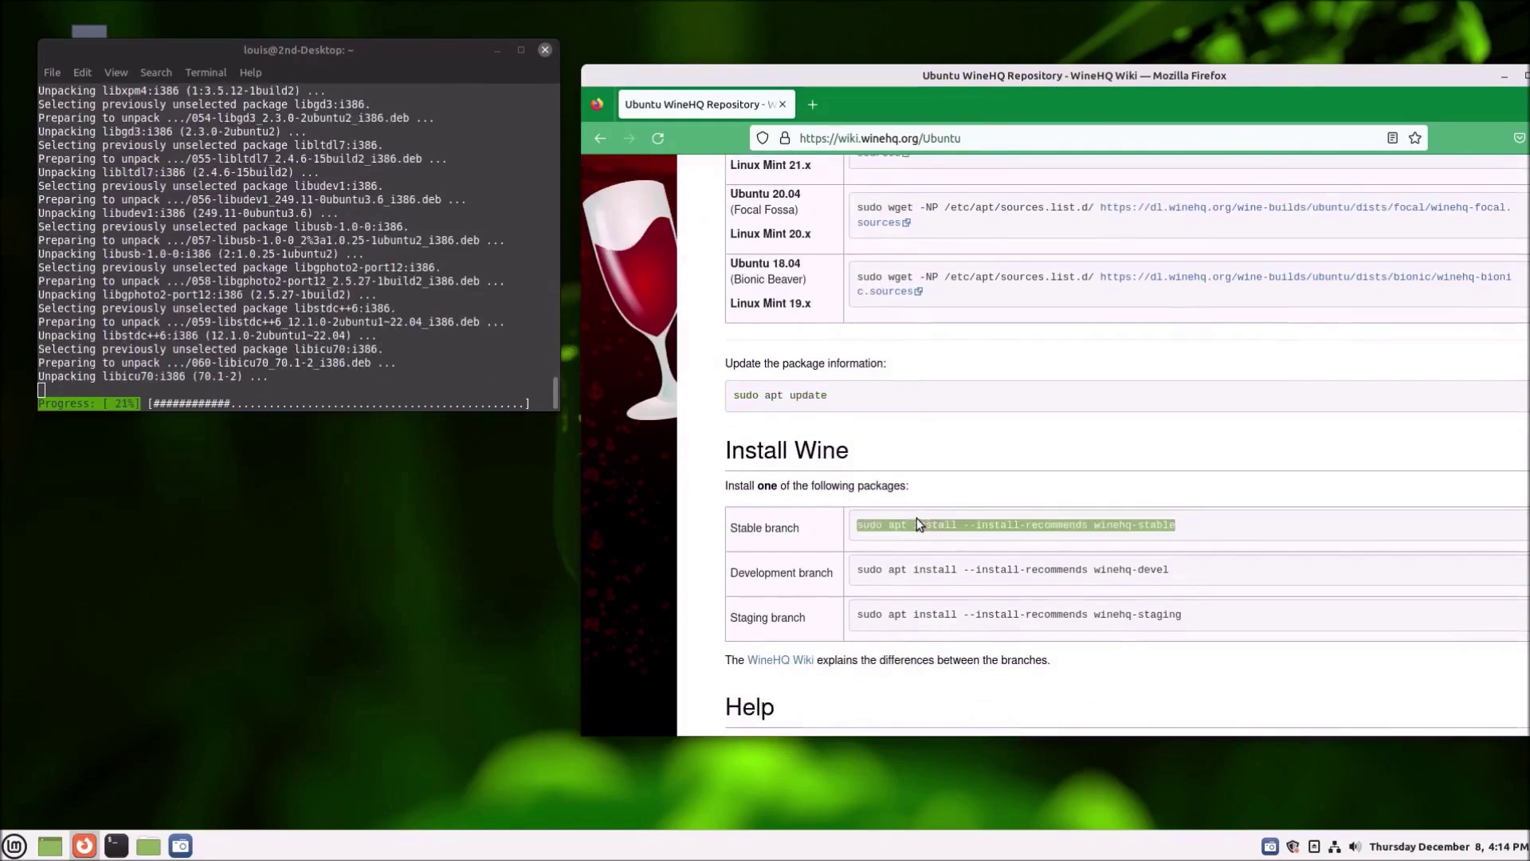
scroll(917, 523, down, 3)
click(977, 506)
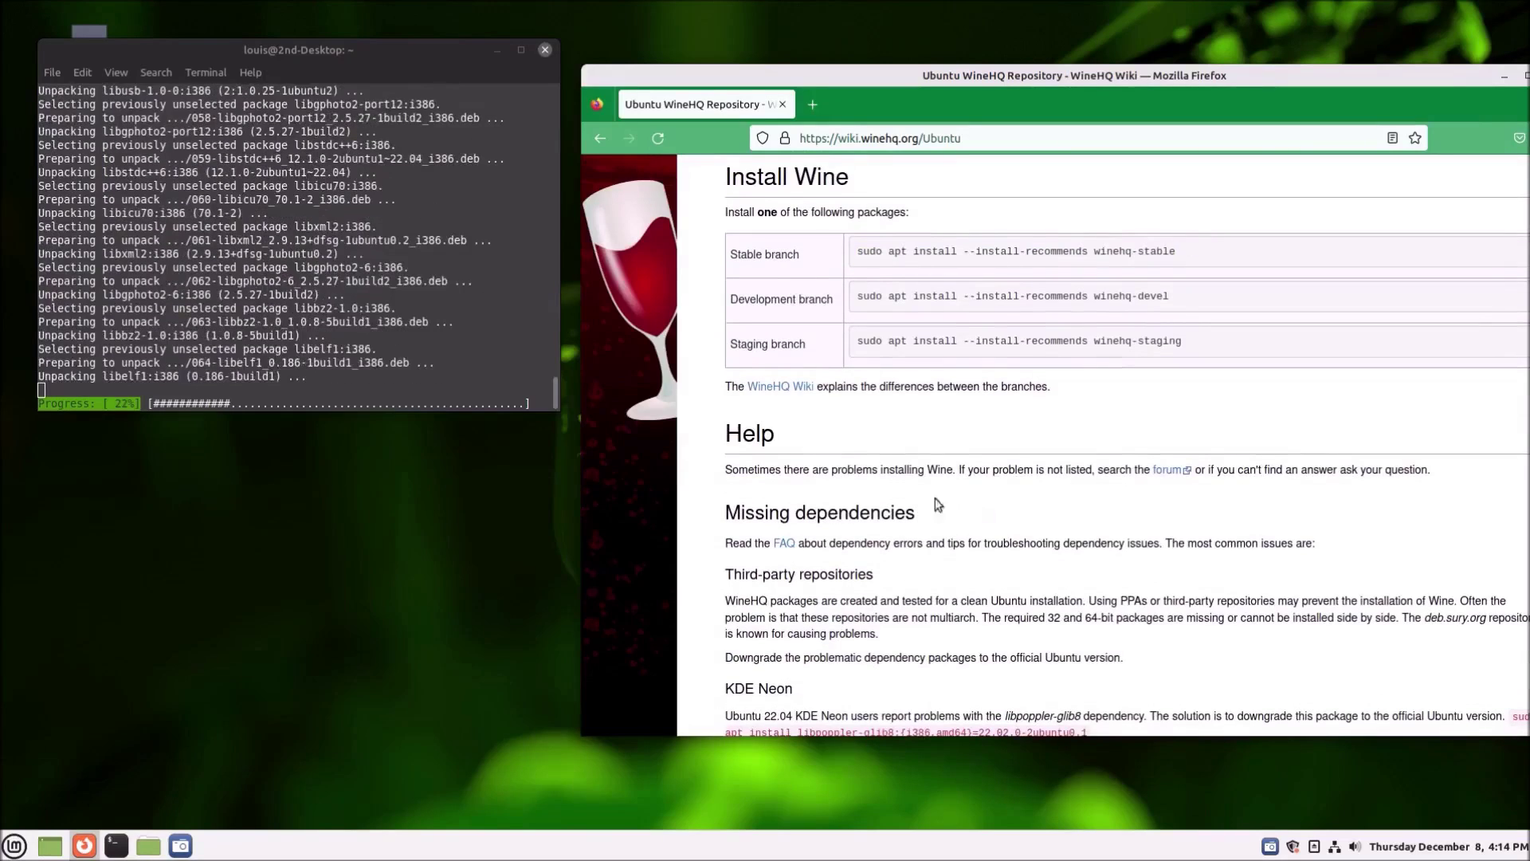
drag(905, 83, 481, 177)
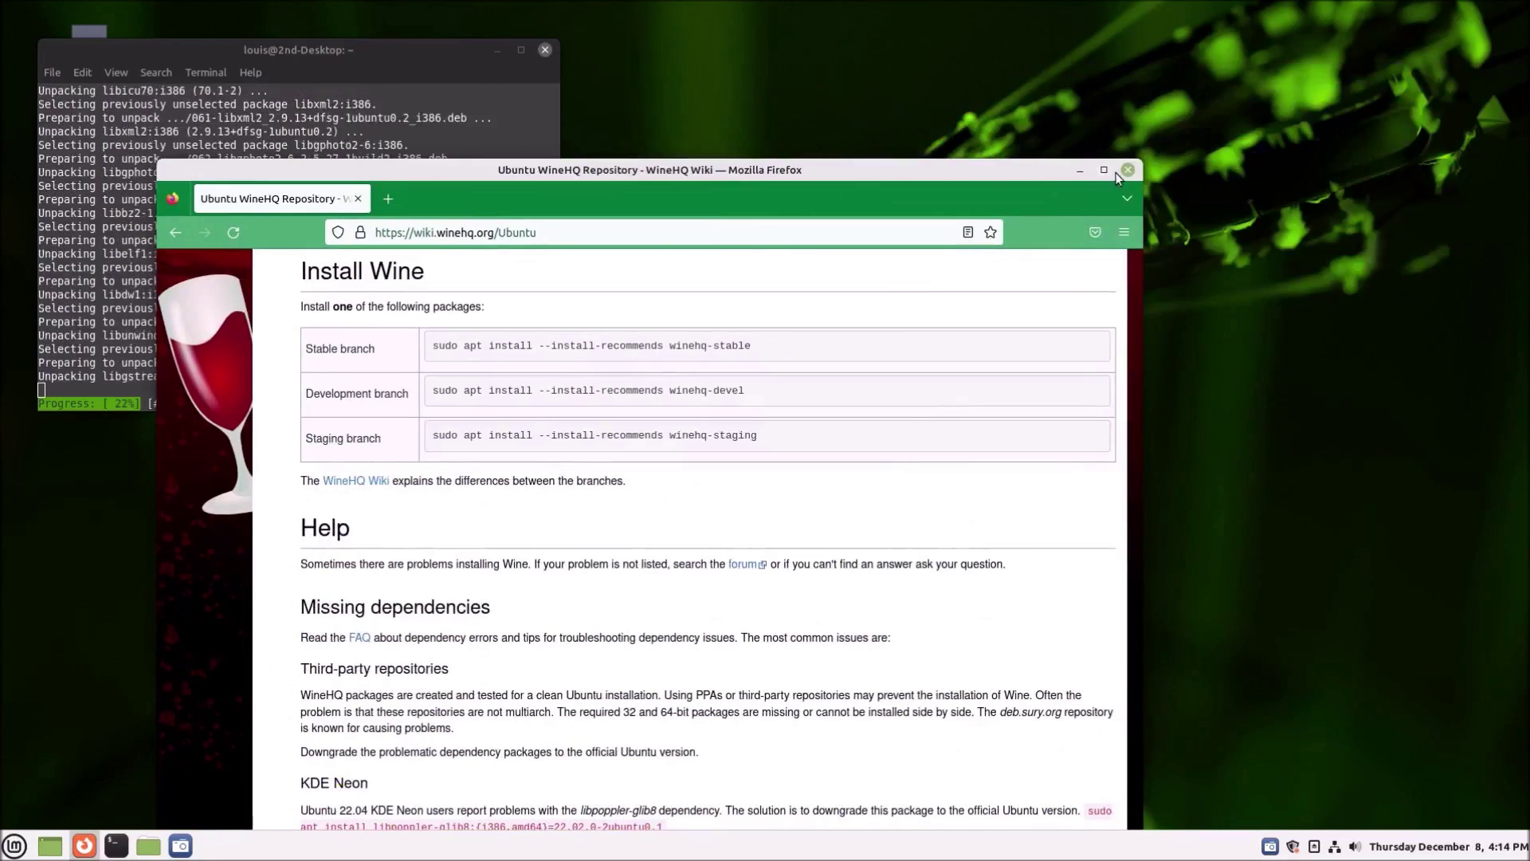
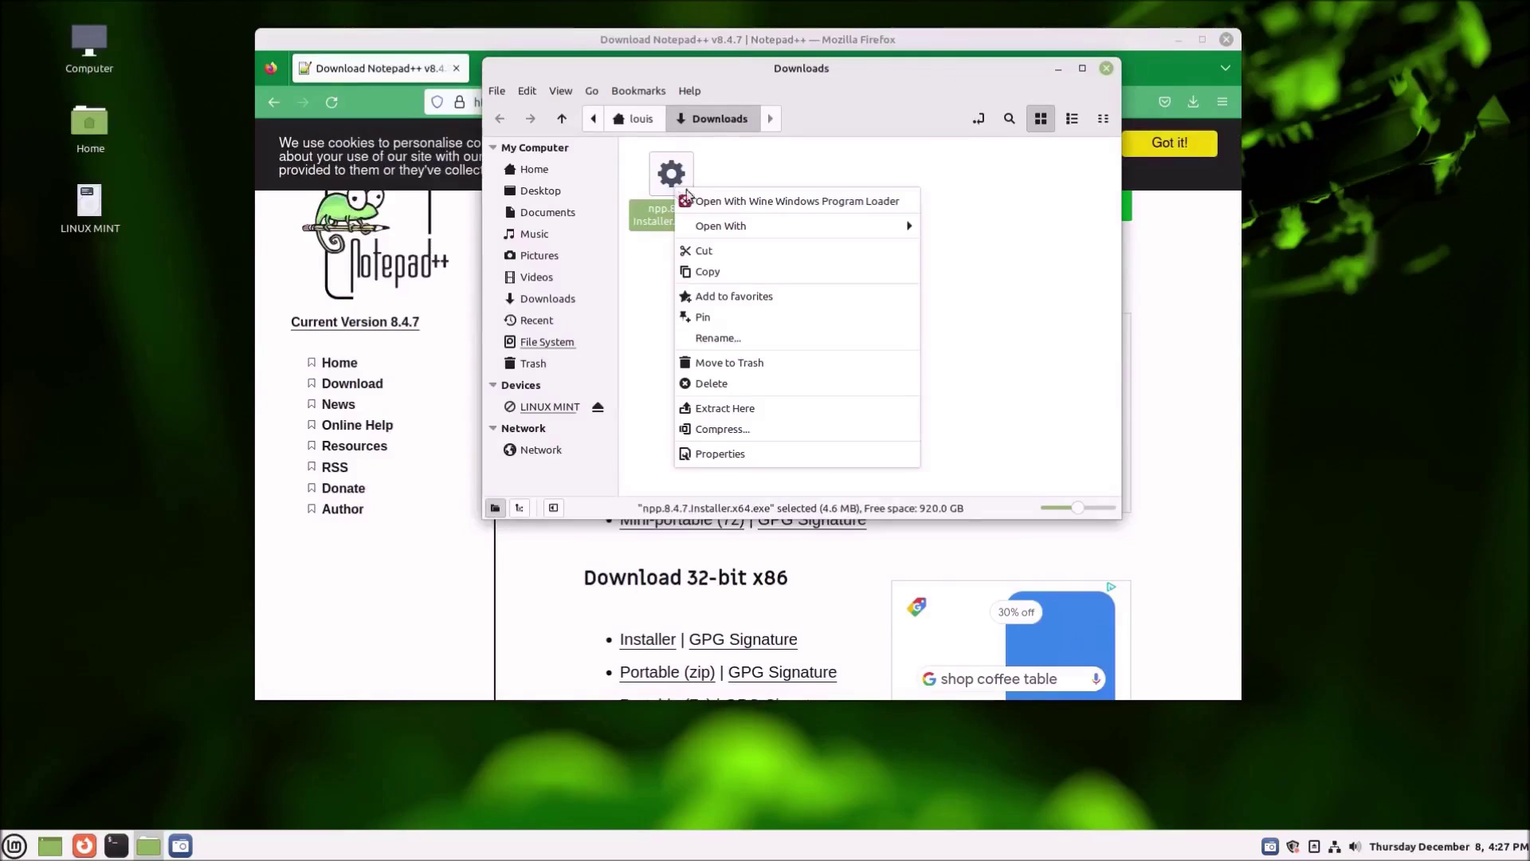
Open npp.8.4.7.Installer.x64.exe with Wine Windows Program Loader, close the Firefox download page, and install the wine-mono package
click(740, 204)
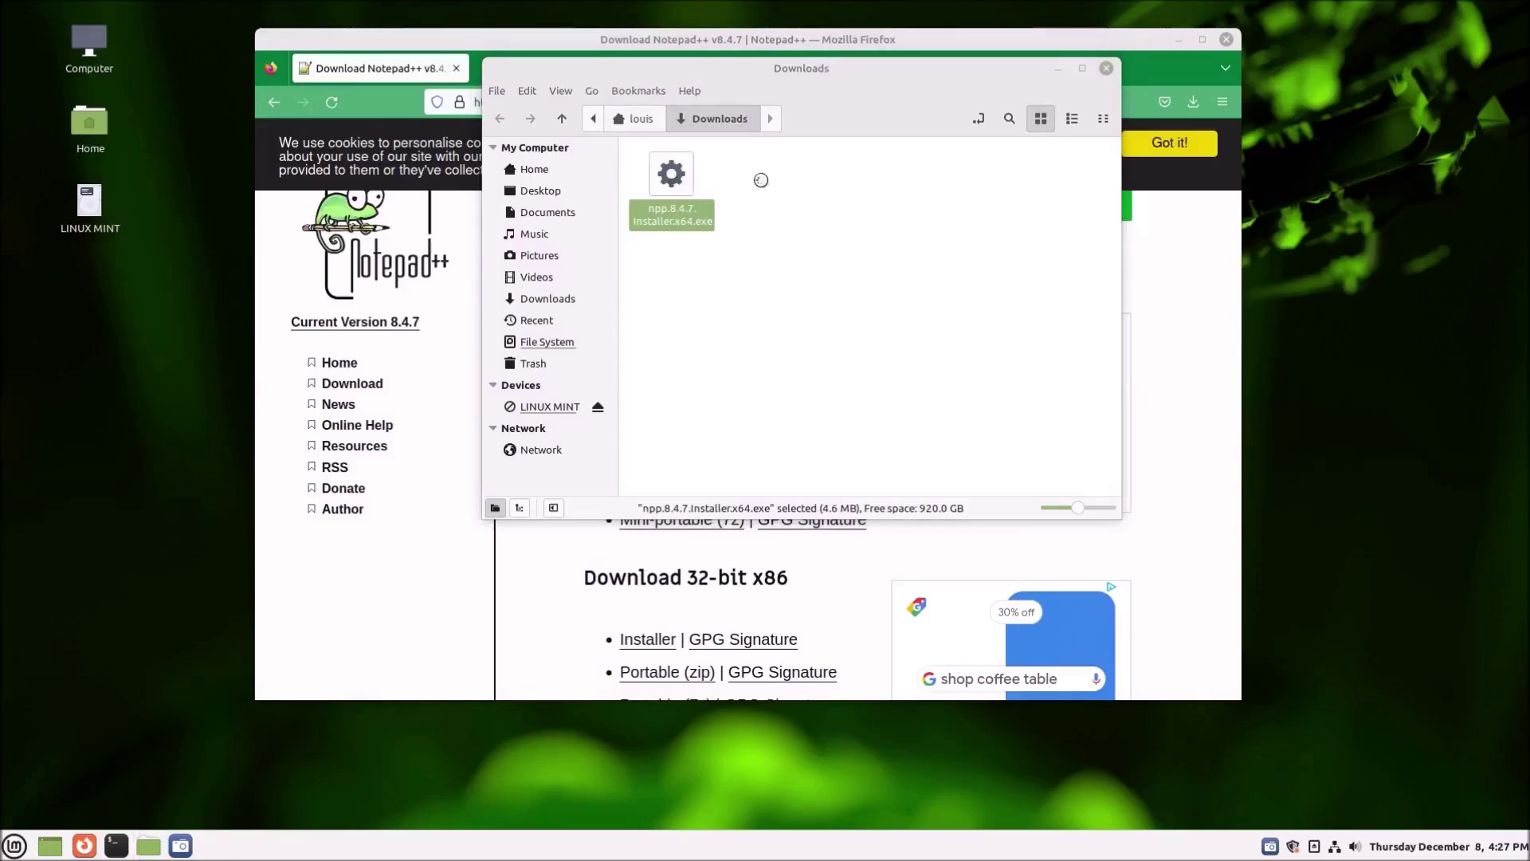
click(1226, 40)
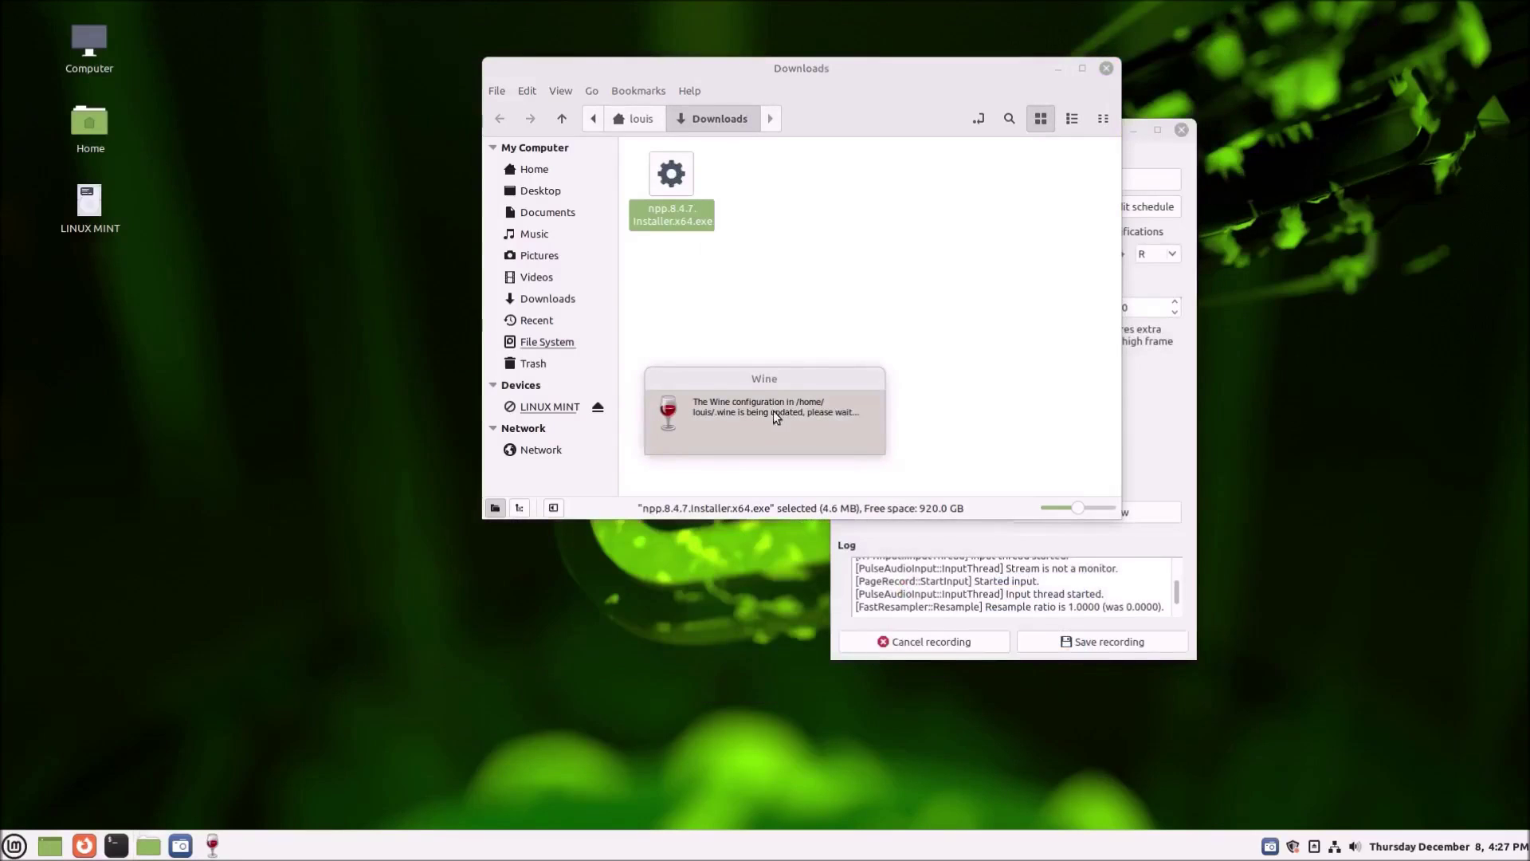
drag(803, 344, 1004, 193)
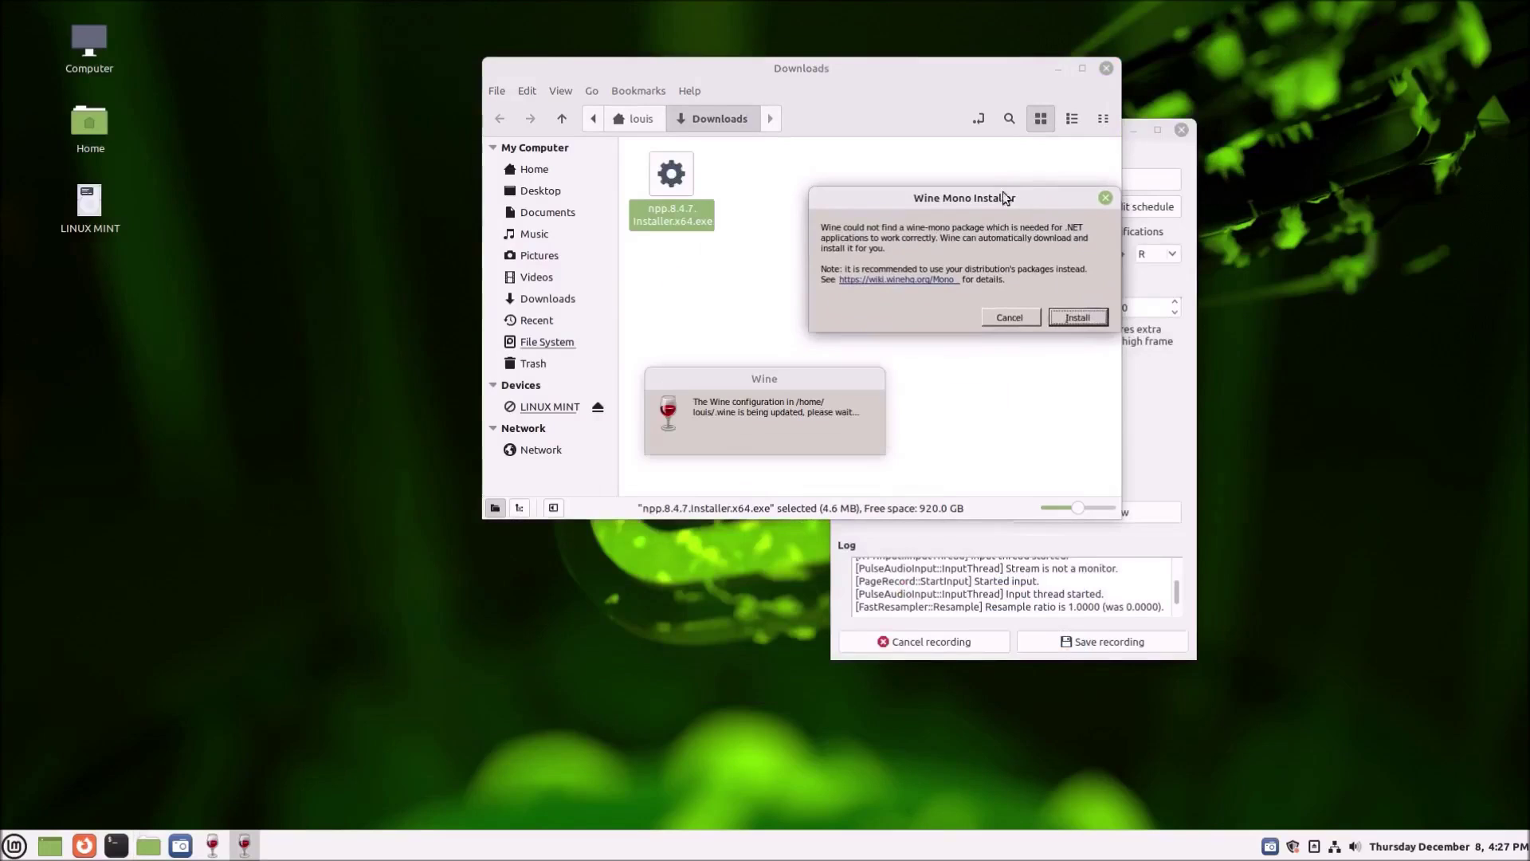
click(1078, 316)
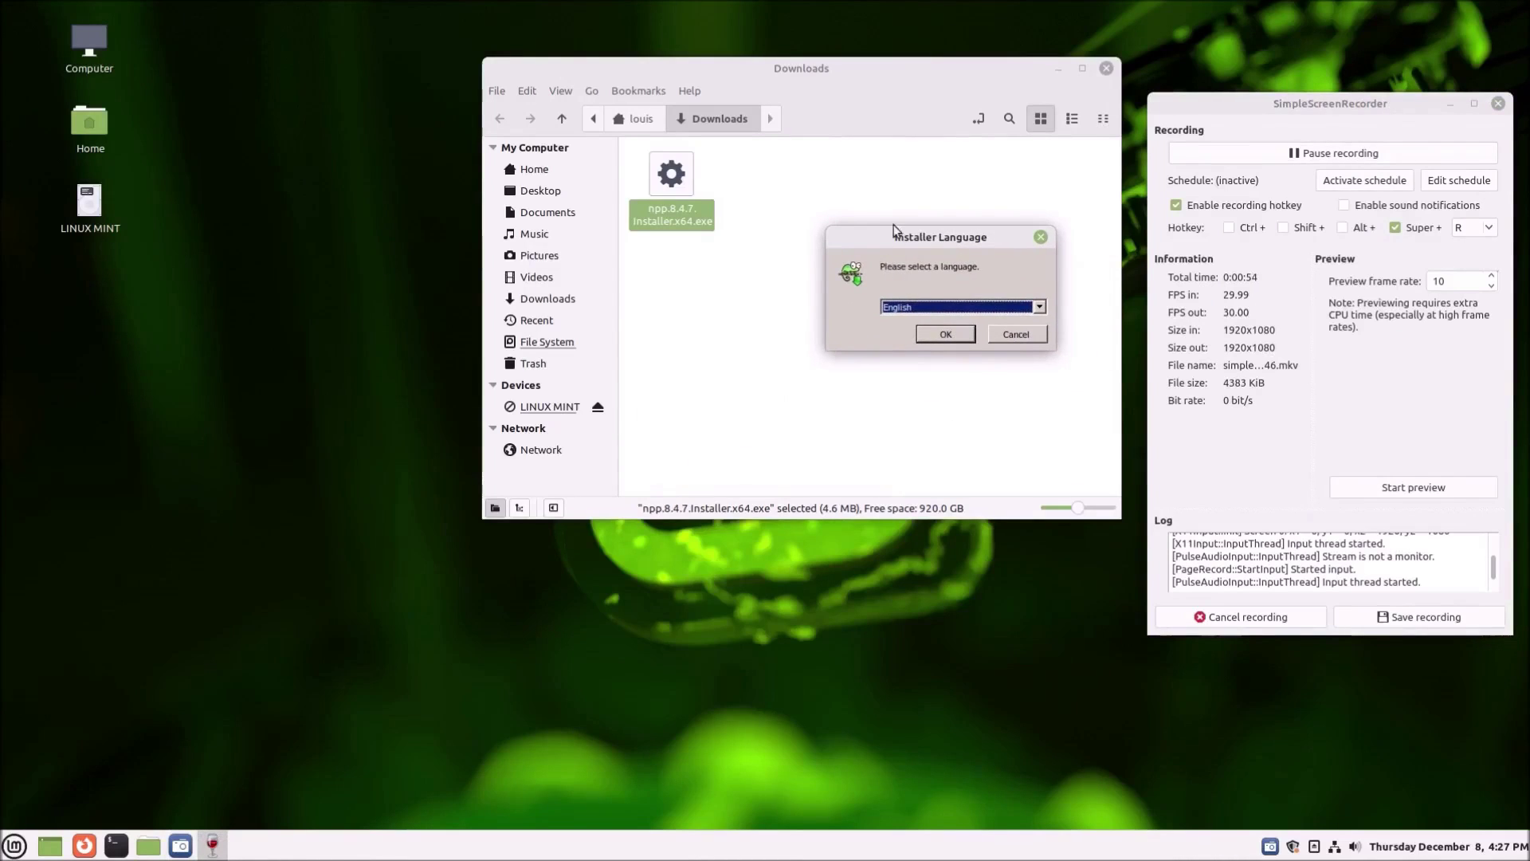
Install Notepad++ v8.4.7 in English to C:\Program Files\Notepad++ without a desktop shortcut, and run it on finishing
click(951, 334)
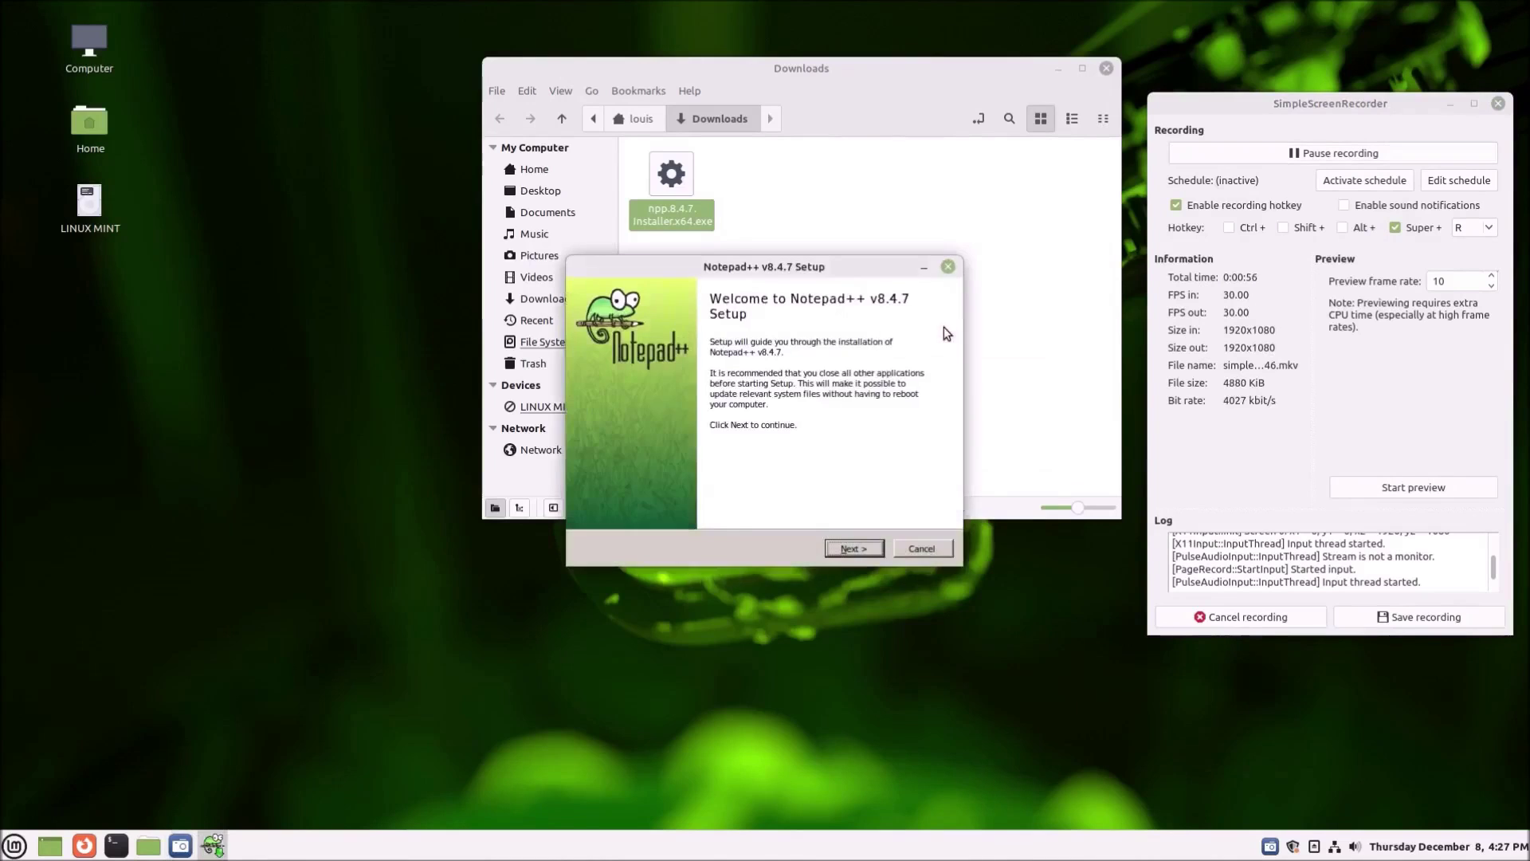
click(871, 546)
click(872, 547)
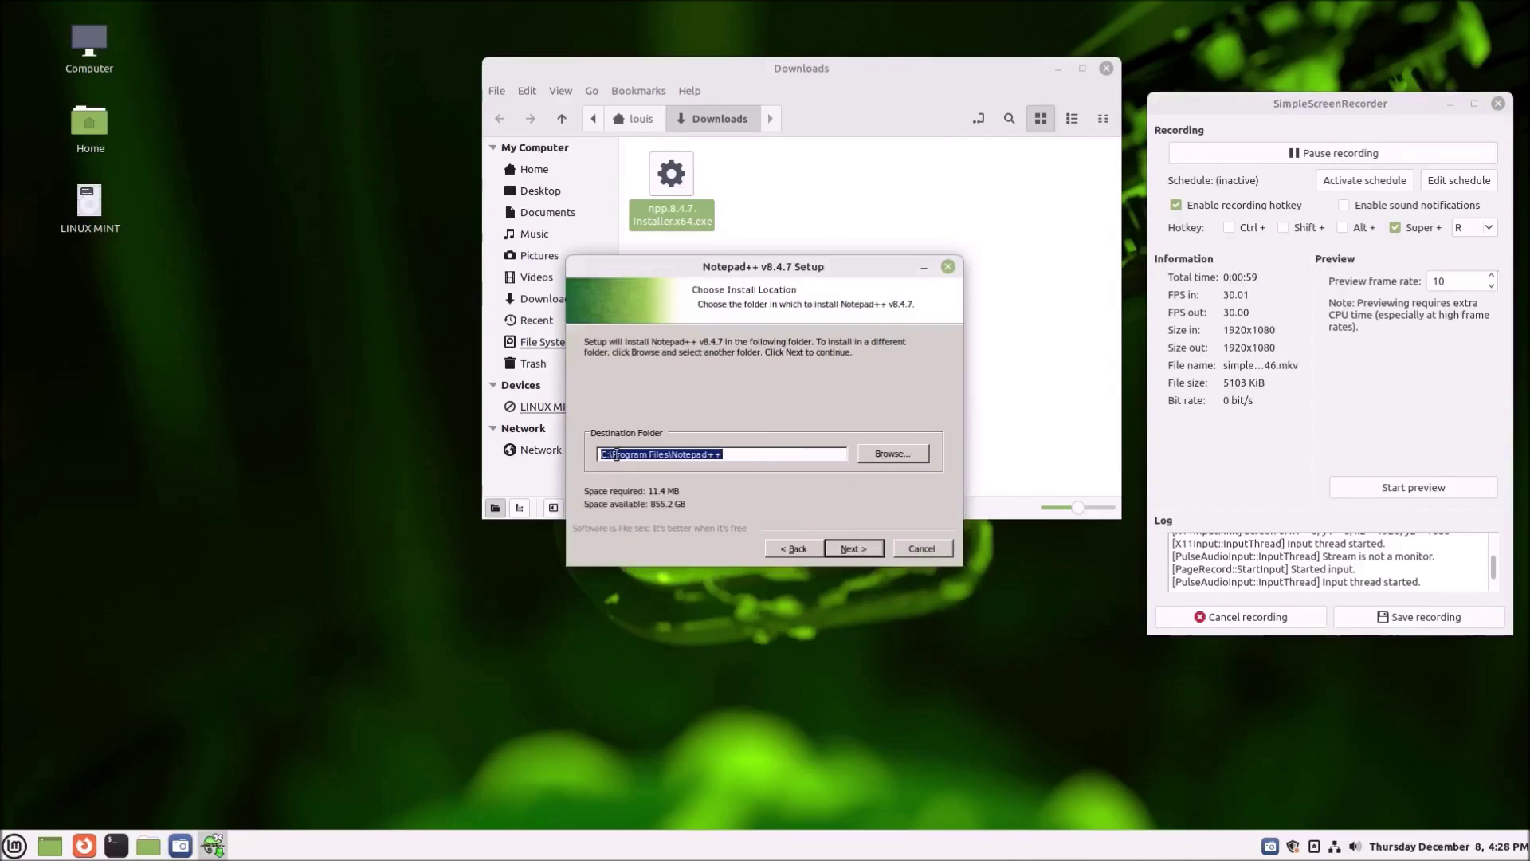
click(855, 549)
click(855, 550)
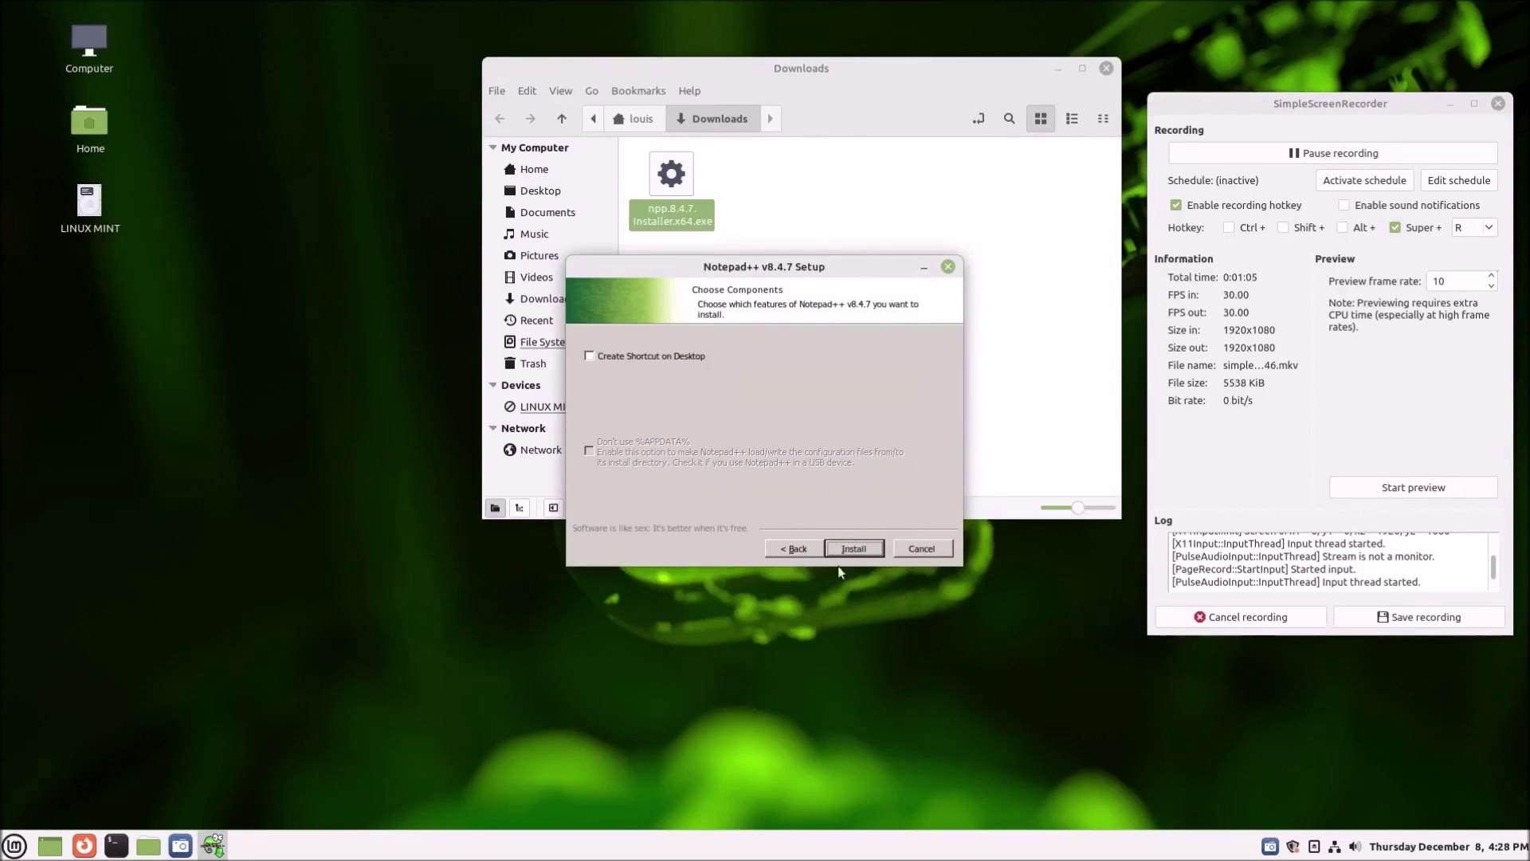
click(845, 550)
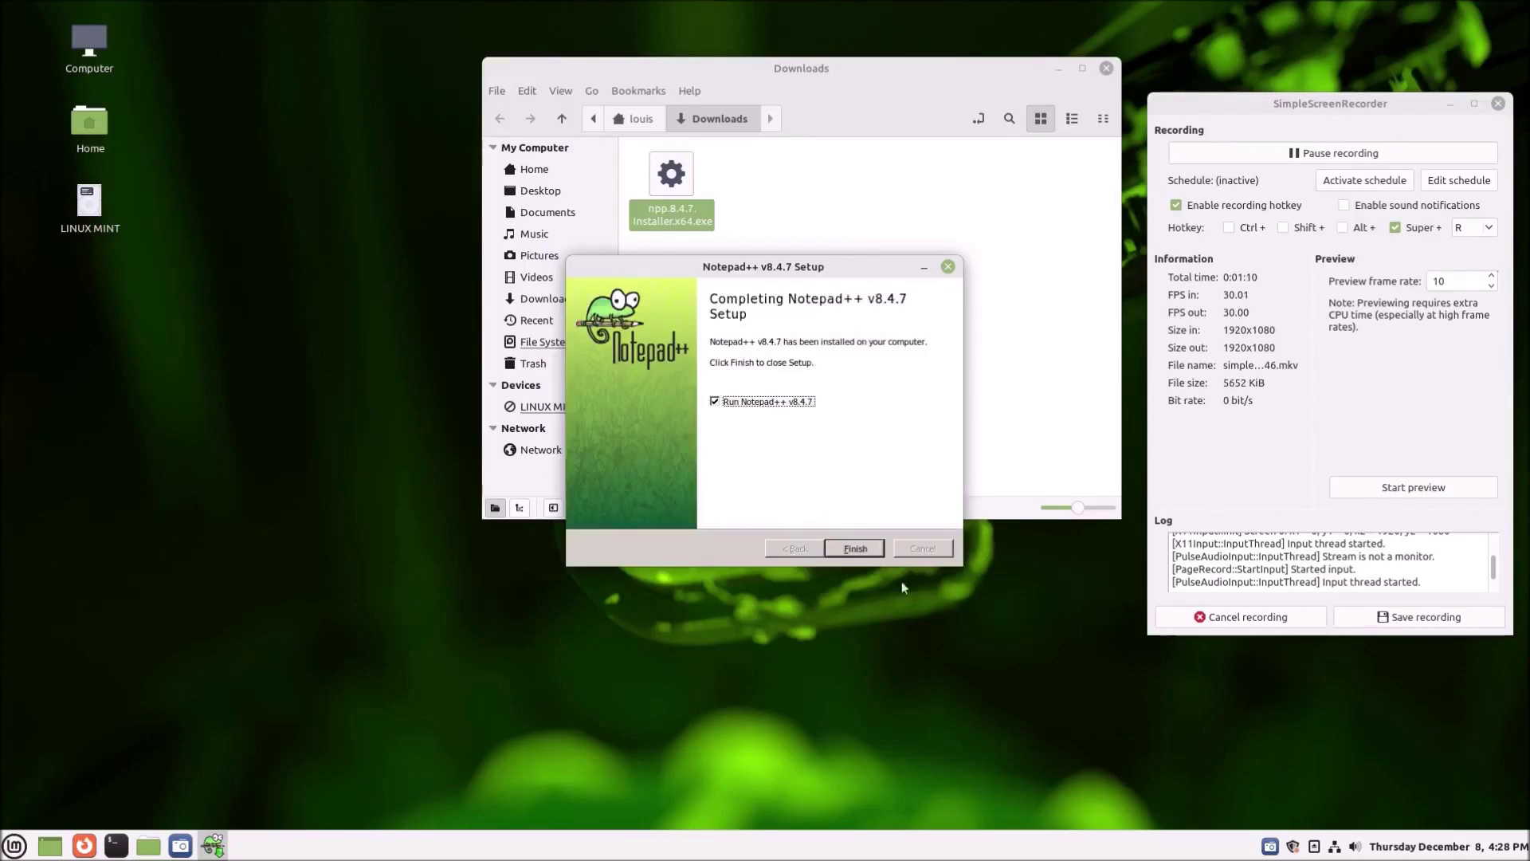
click(845, 548)
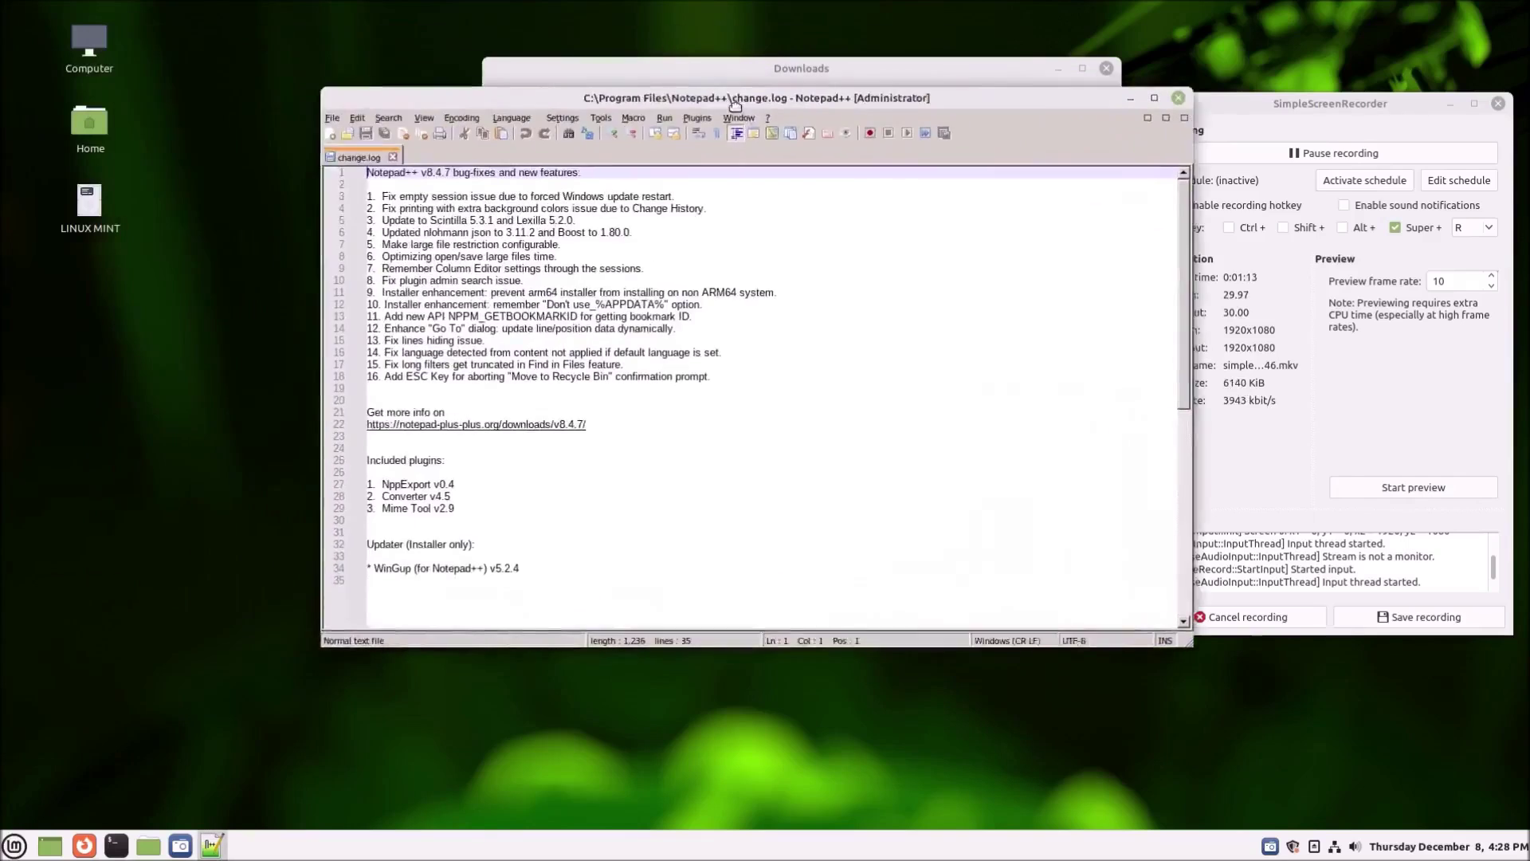
Test Notepad++ under Wine by selecting text in change.log, repositioning the window and scrolling through the document
drag(688, 352, 692, 458)
click(708, 507)
drag(710, 578, 466, 134)
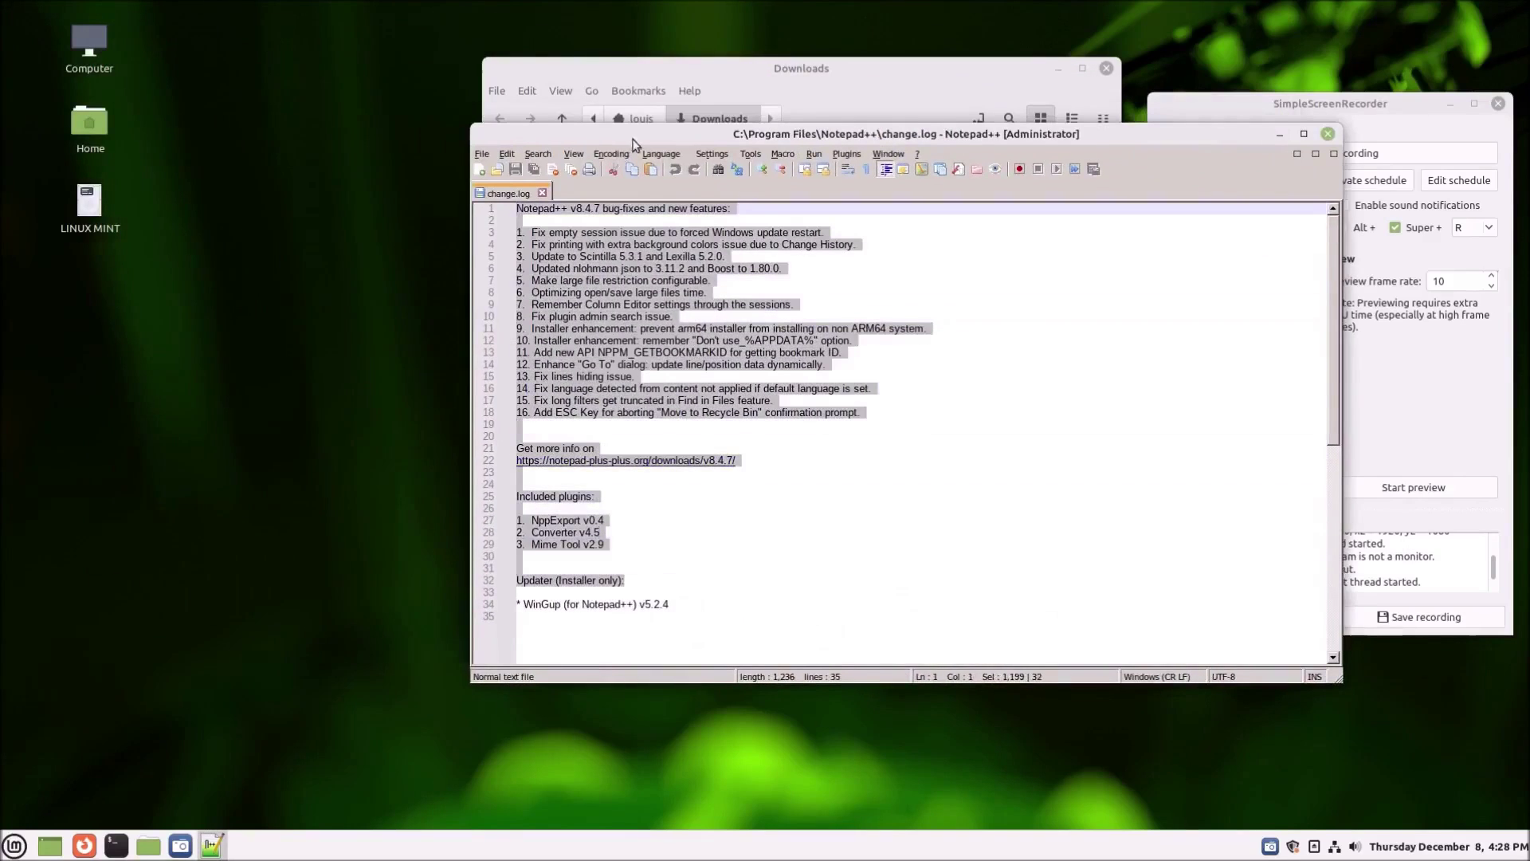
drag(634, 138, 473, 137)
click(618, 403)
scroll(611, 427, down, 4)
scroll(611, 427, up, 4)
scroll(607, 426, down, 4)
scroll(607, 427, up, 4)
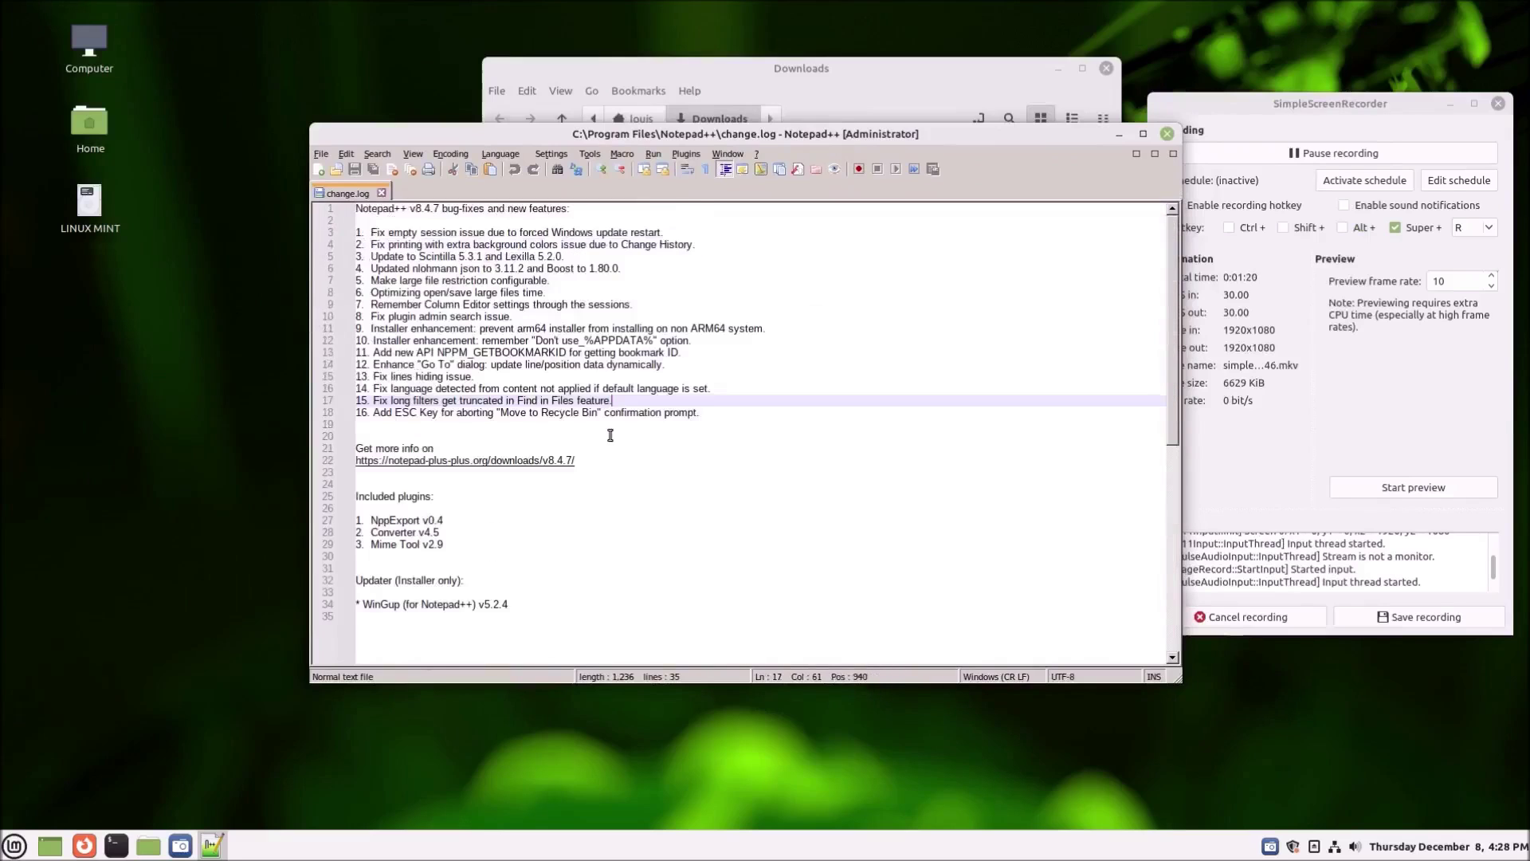
Select change.log's text from line 34 to the start, clear the selection, and shrink the Notepad++ window to its minimum size
drag(605, 616, 286, 195)
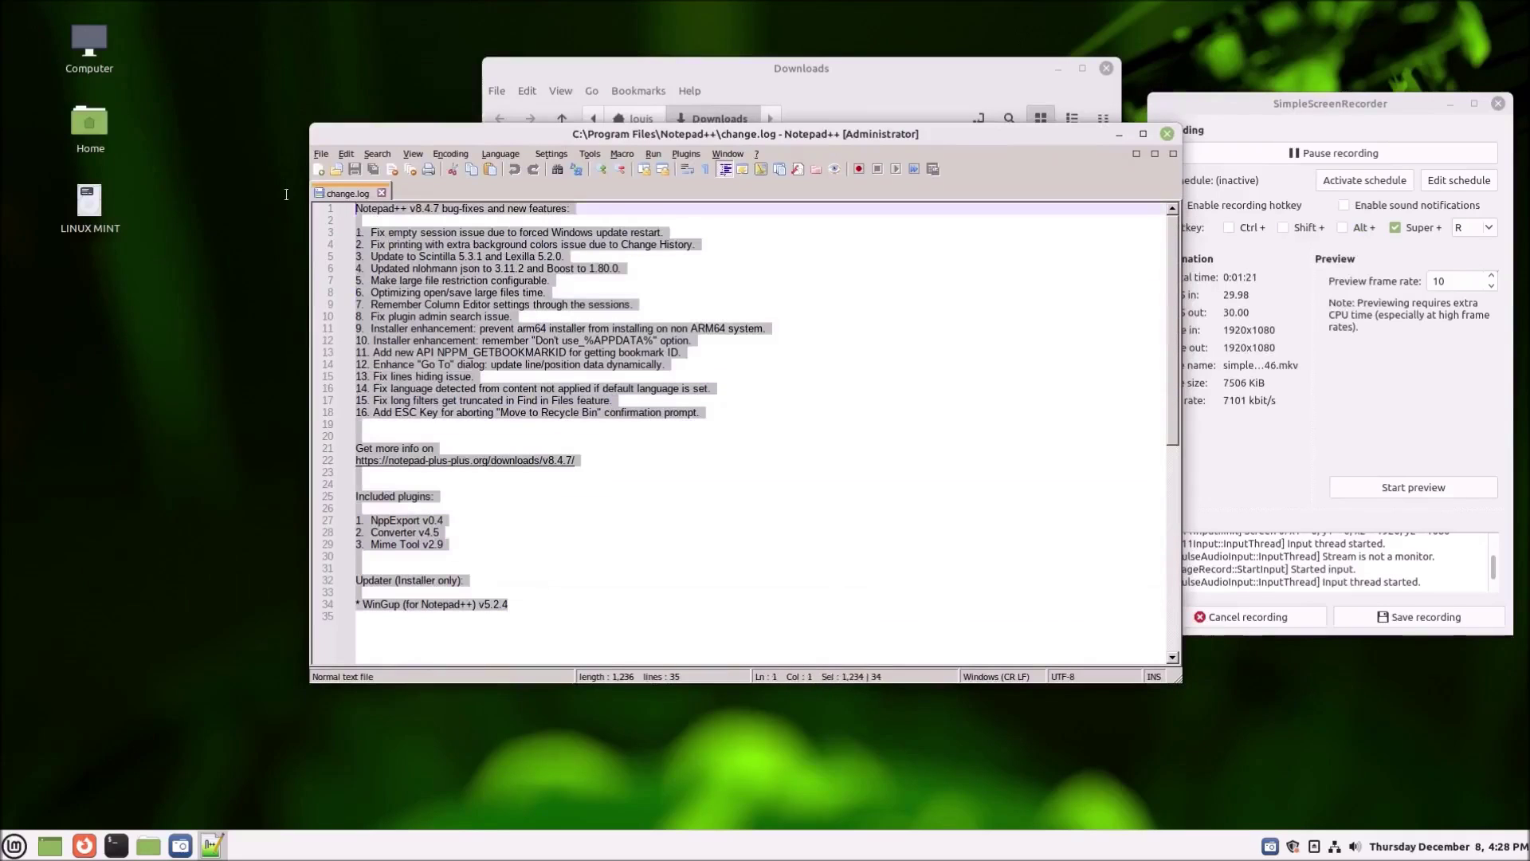
click(513, 356)
scroll(517, 365, down, 8)
scroll(516, 366, up, 8)
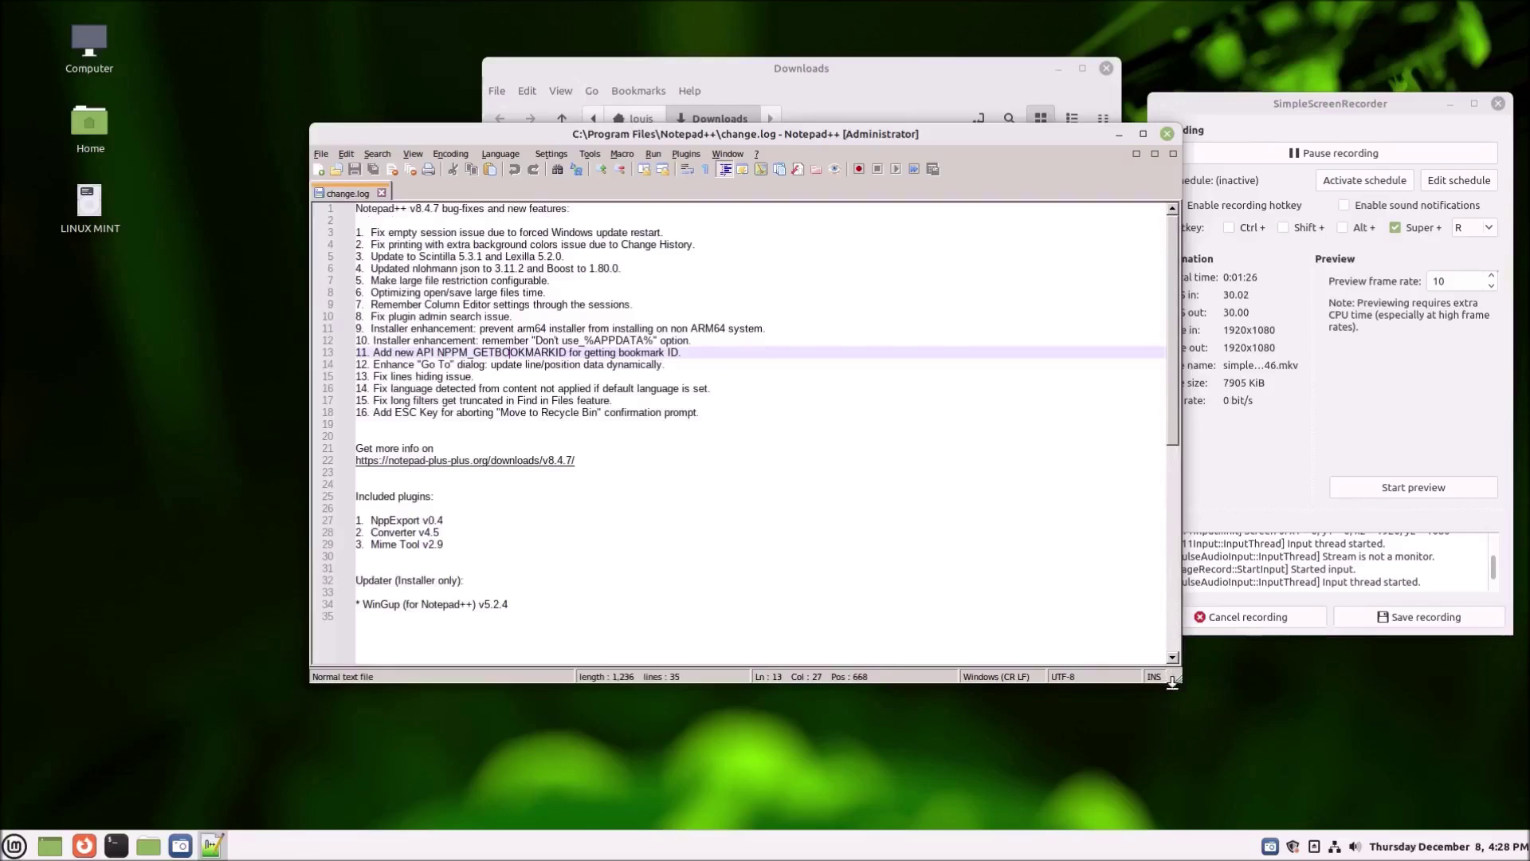
drag(1179, 685, 366, 142)
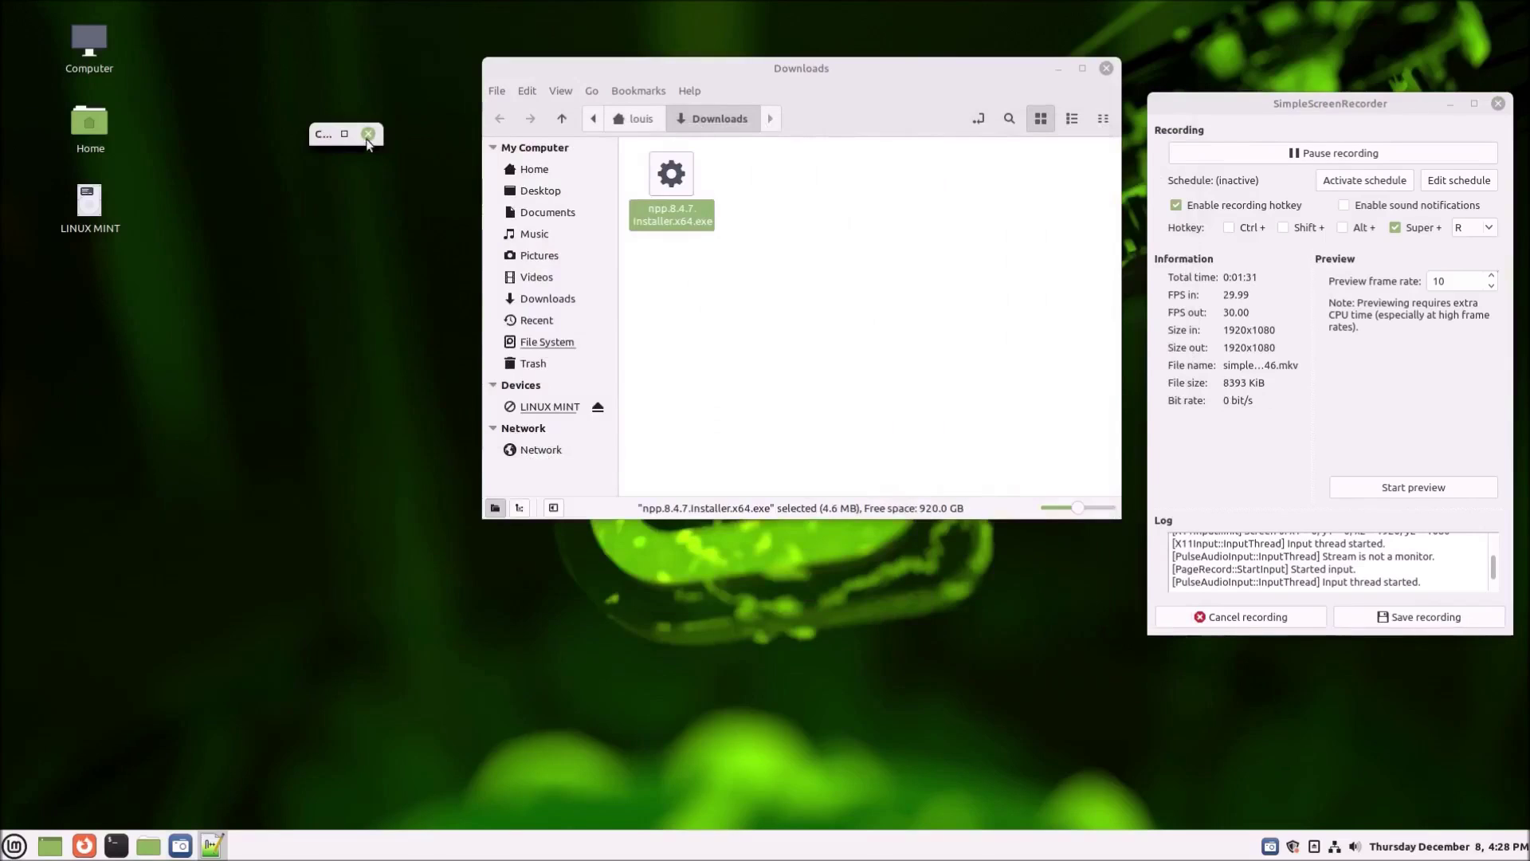
Close the minimum-size Notepad++ window and delete npp.8.4.7.Installer.x64.exe from the Downloads folder
click(367, 137)
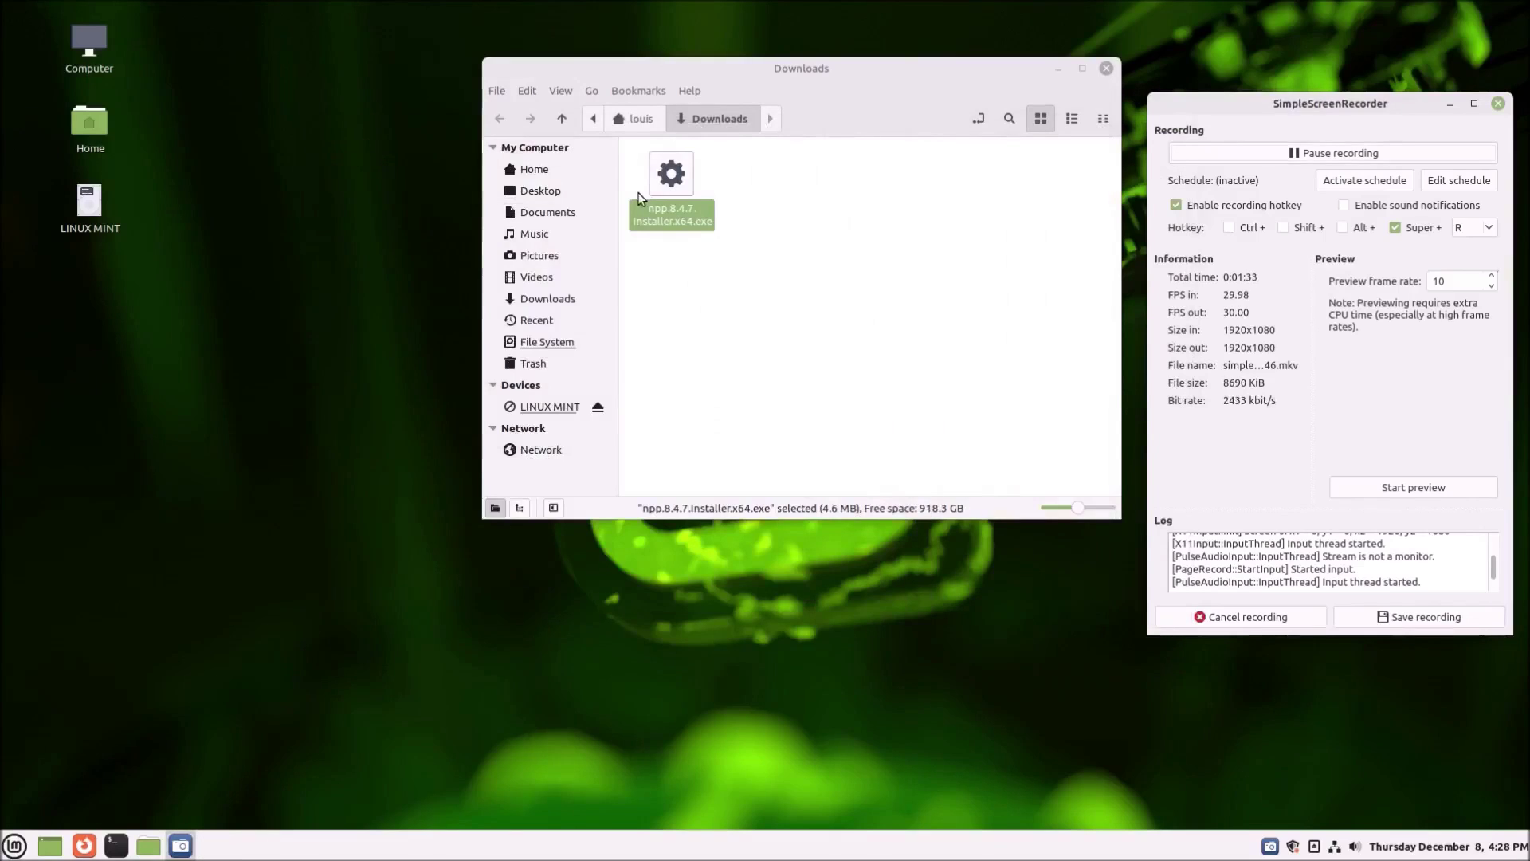
click(709, 272)
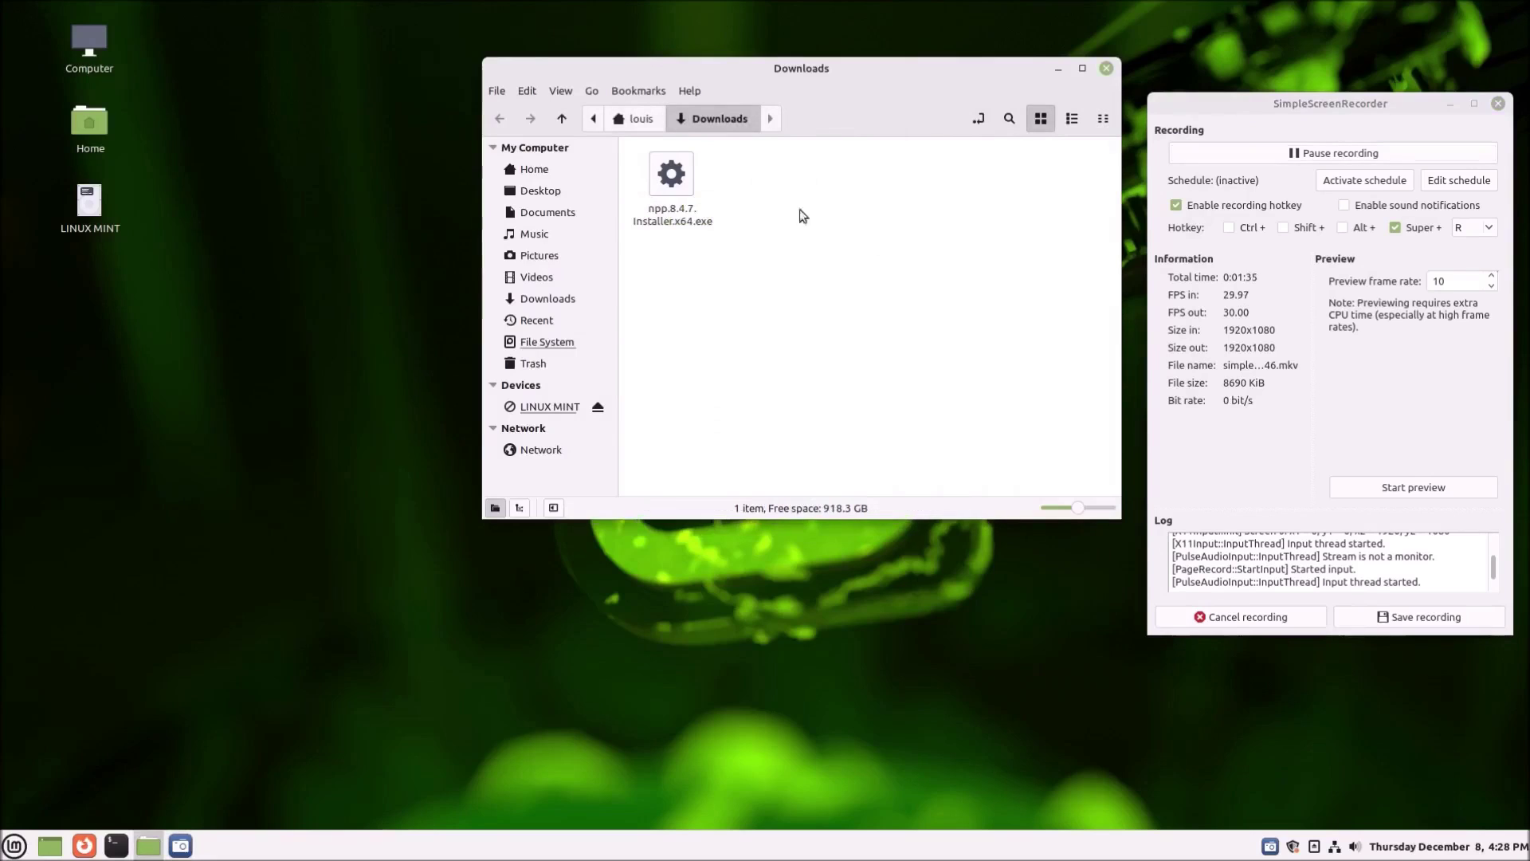
click(677, 203)
key(Delete)
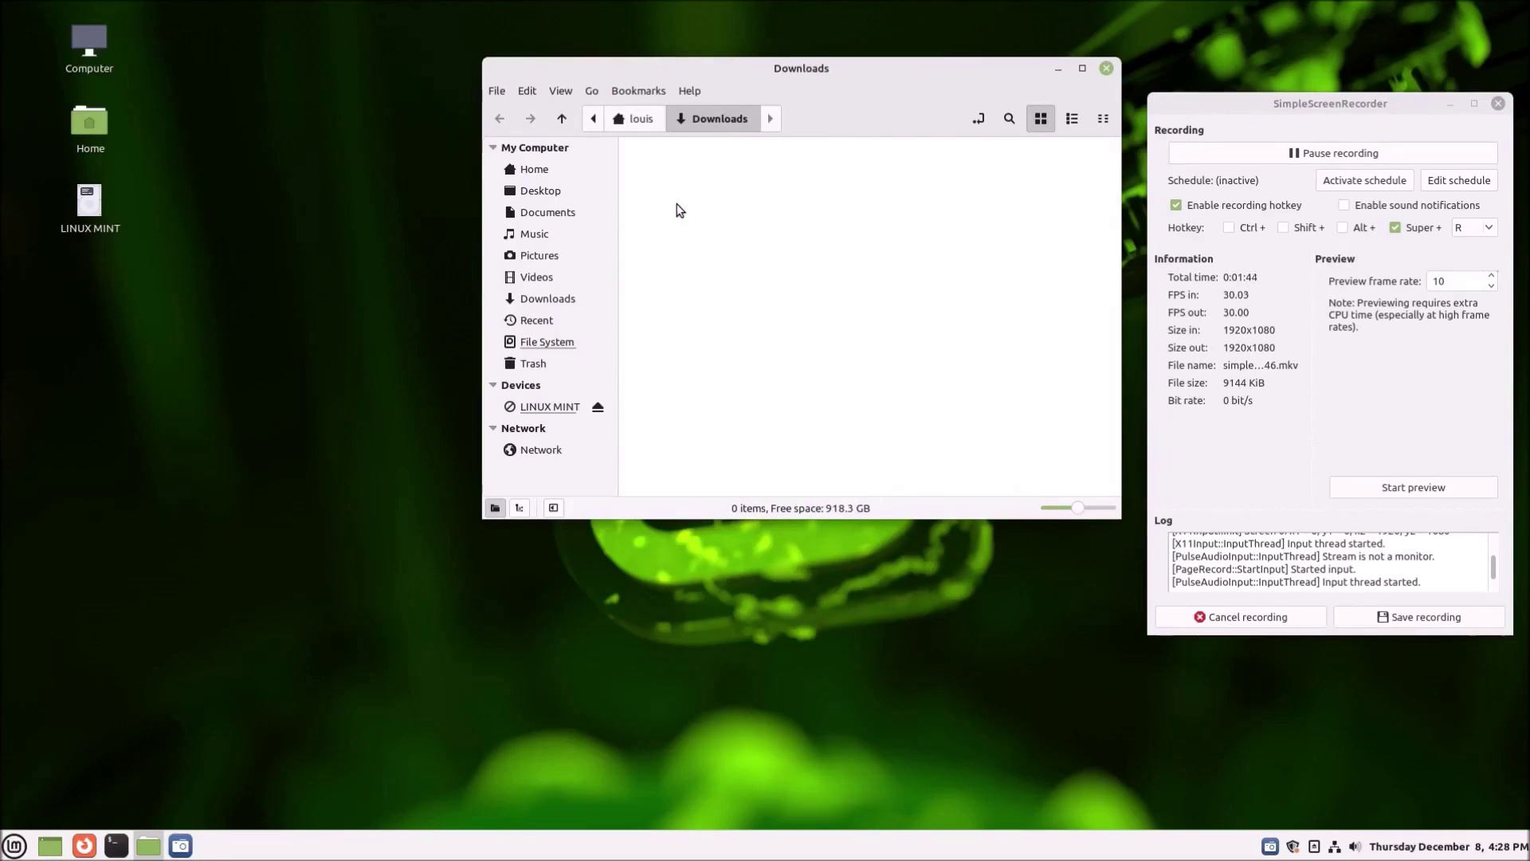
Move the Downloads window closer to the desktop icons and enlarge it in both width and height, without merging any folders
drag(720, 118, 587, 157)
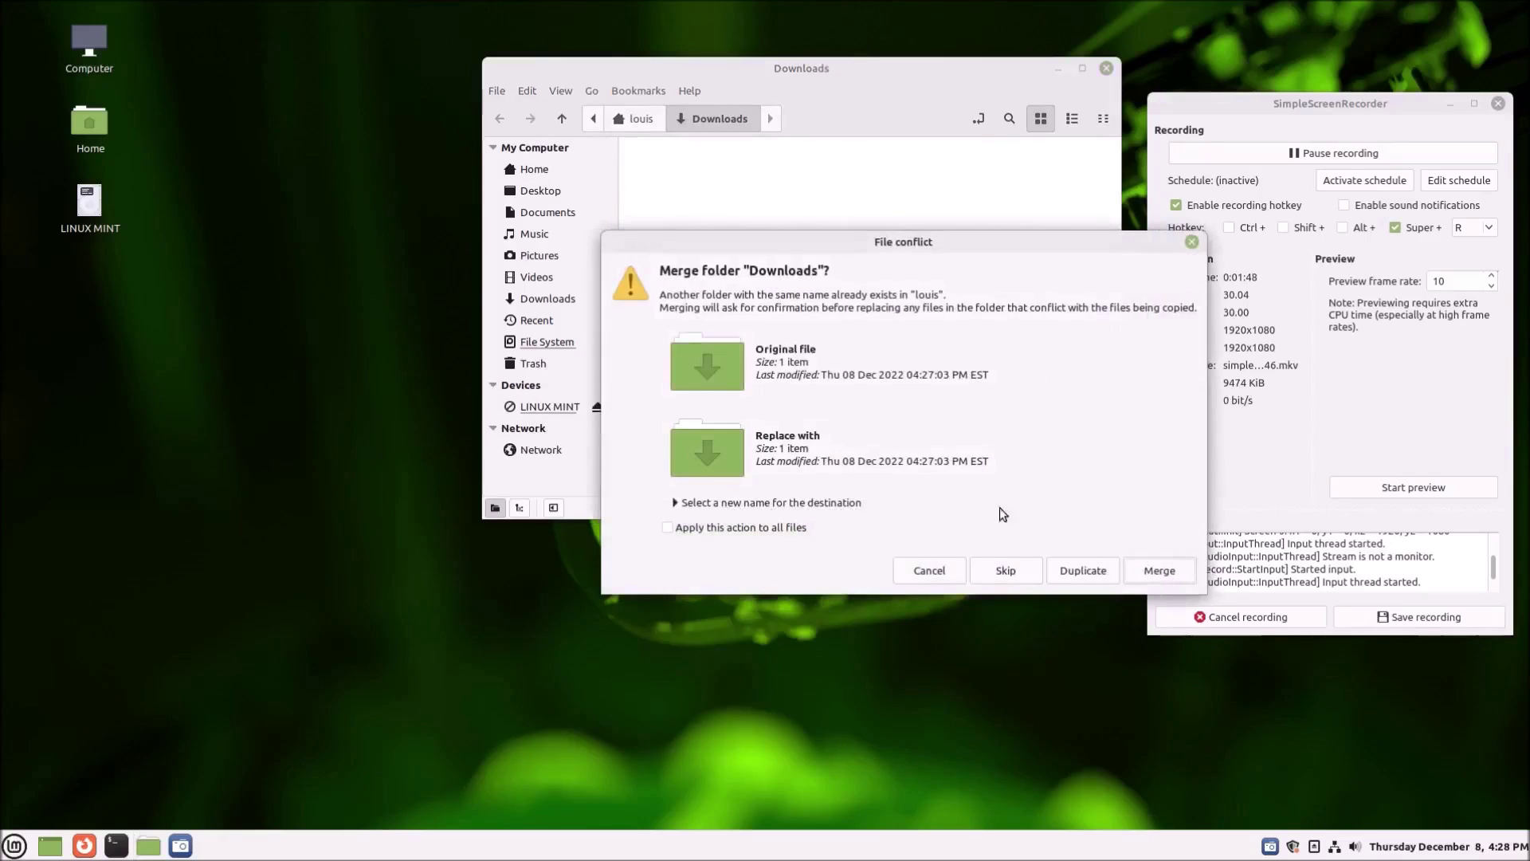
click(909, 574)
drag(711, 62, 515, 146)
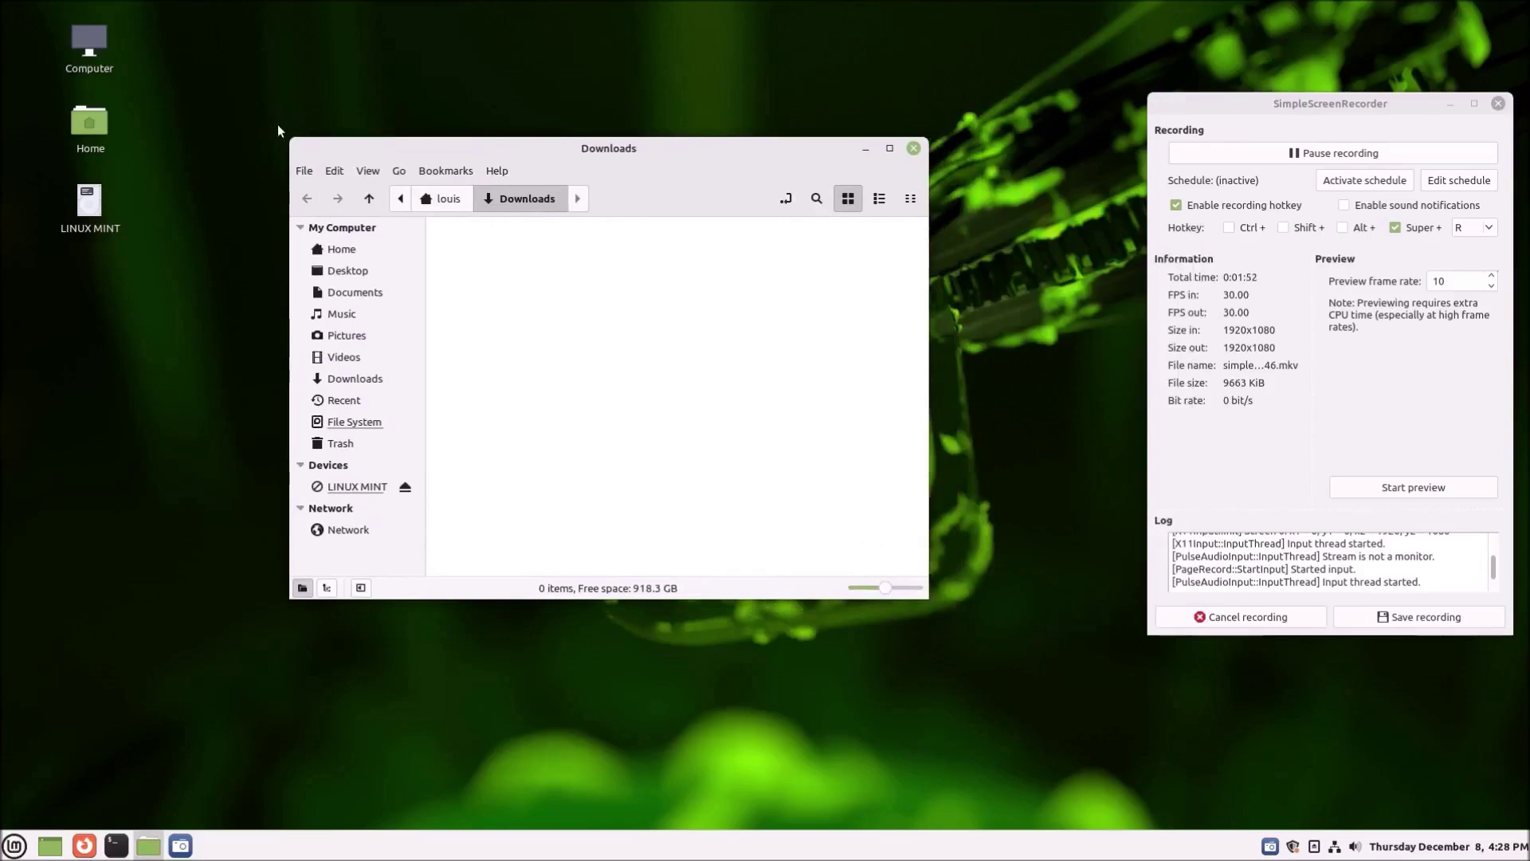
drag(279, 129, 420, 182)
drag(931, 602, 1180, 736)
drag(913, 209, 723, 164)
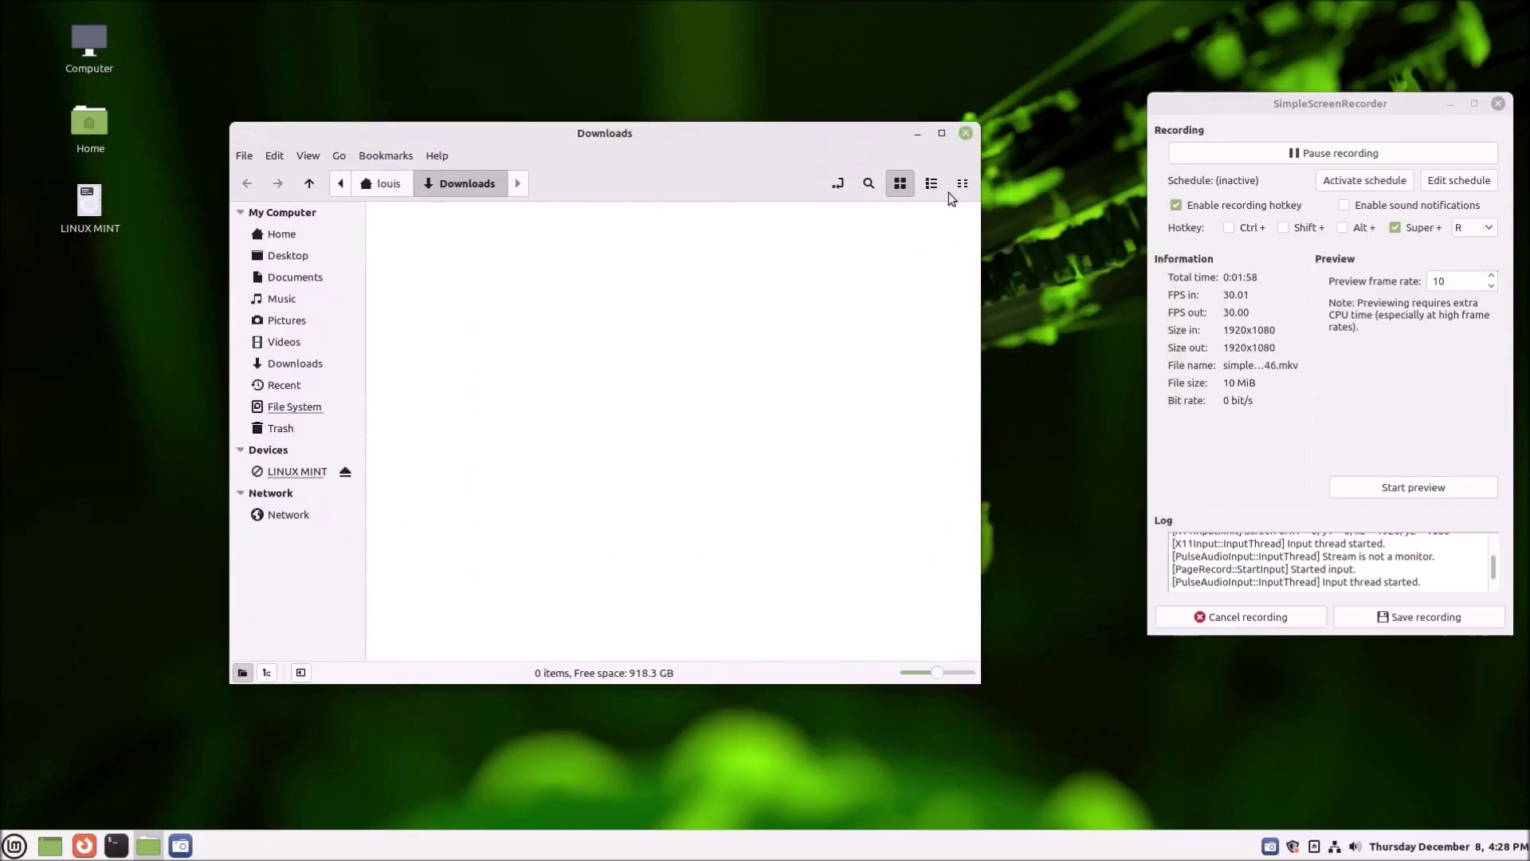
drag(970, 134, 1058, 113)
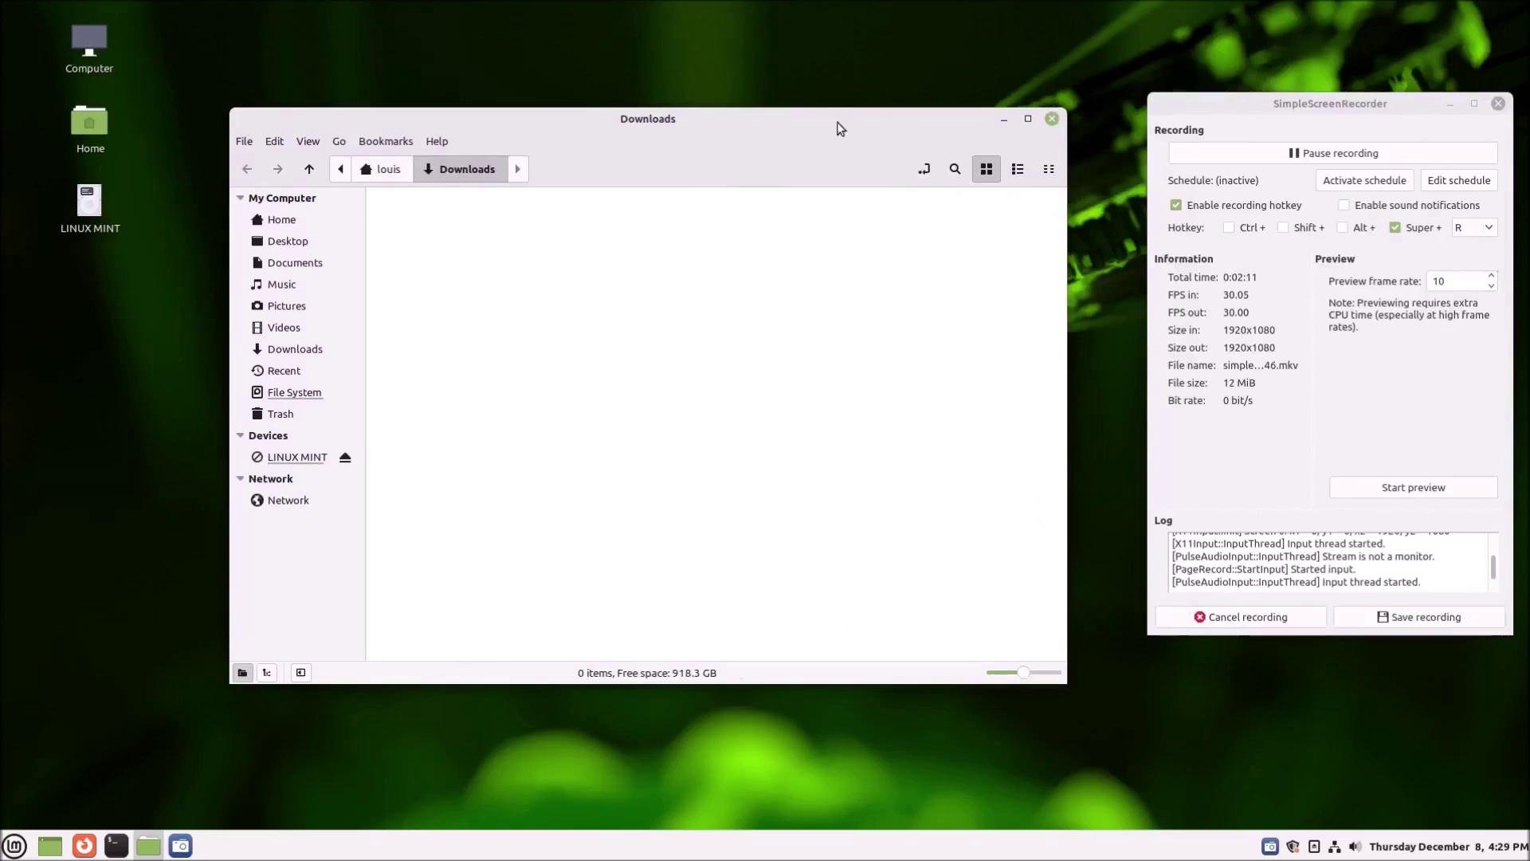
Place the Downloads window flush beside the SimpleScreenRecorder window and shorten it so their upper and lower edges line up
drag(838, 127, 712, 185)
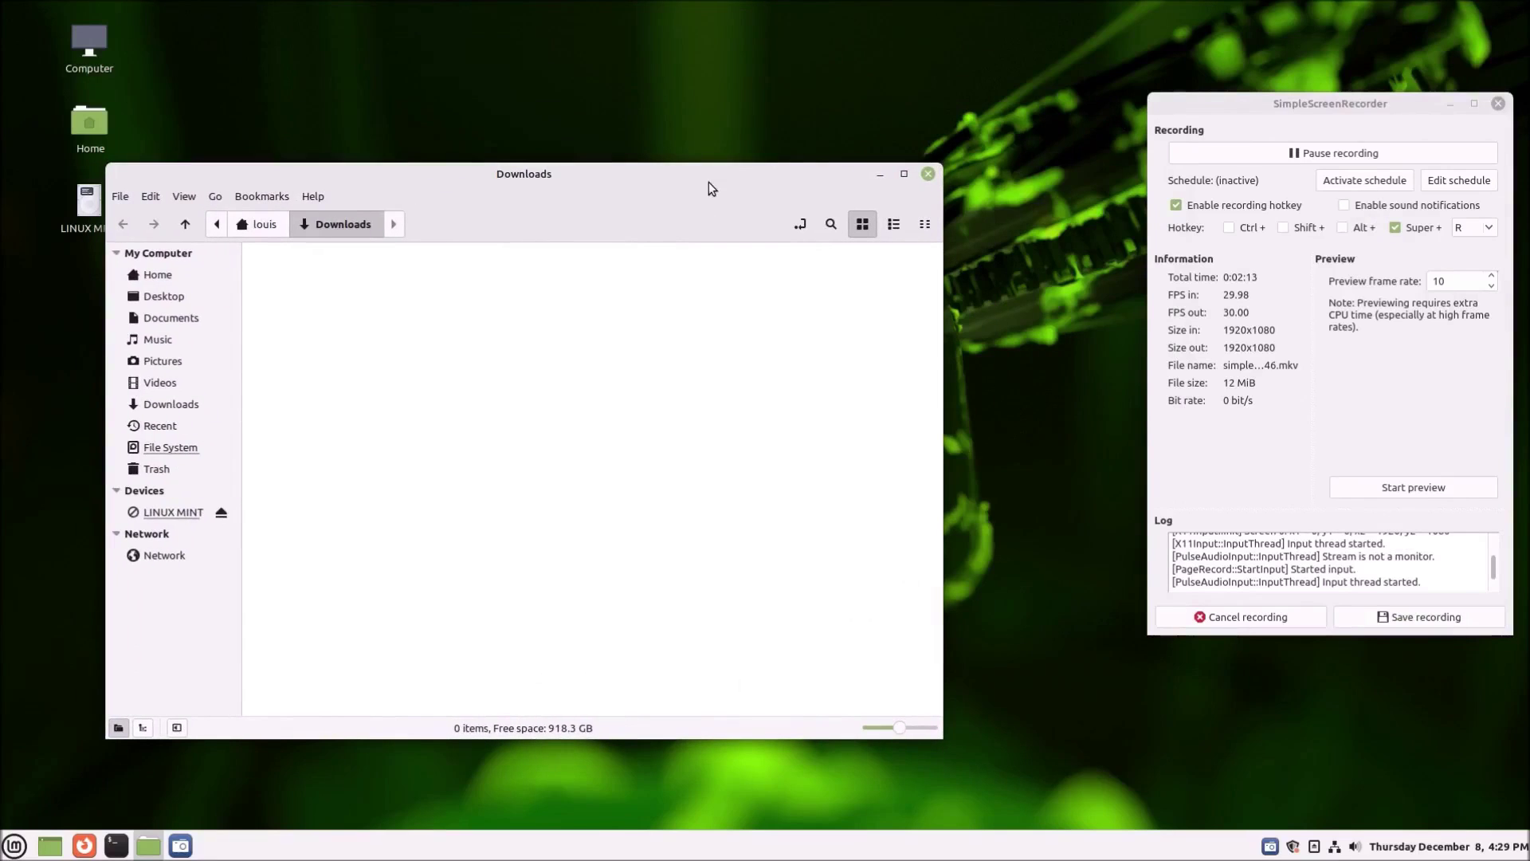
drag(712, 188, 921, 115)
drag(899, 668, 904, 628)
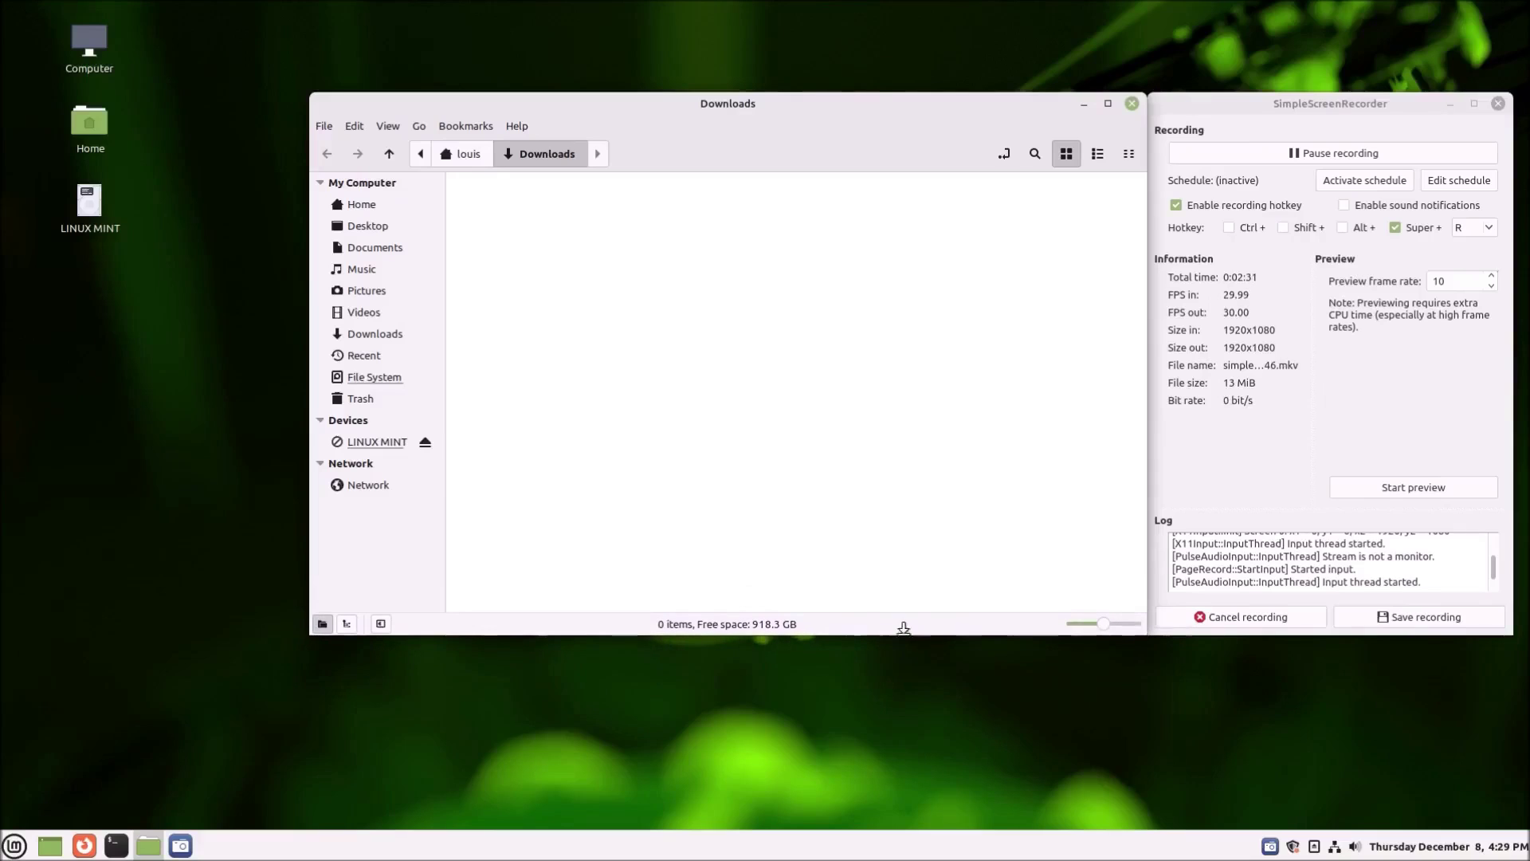